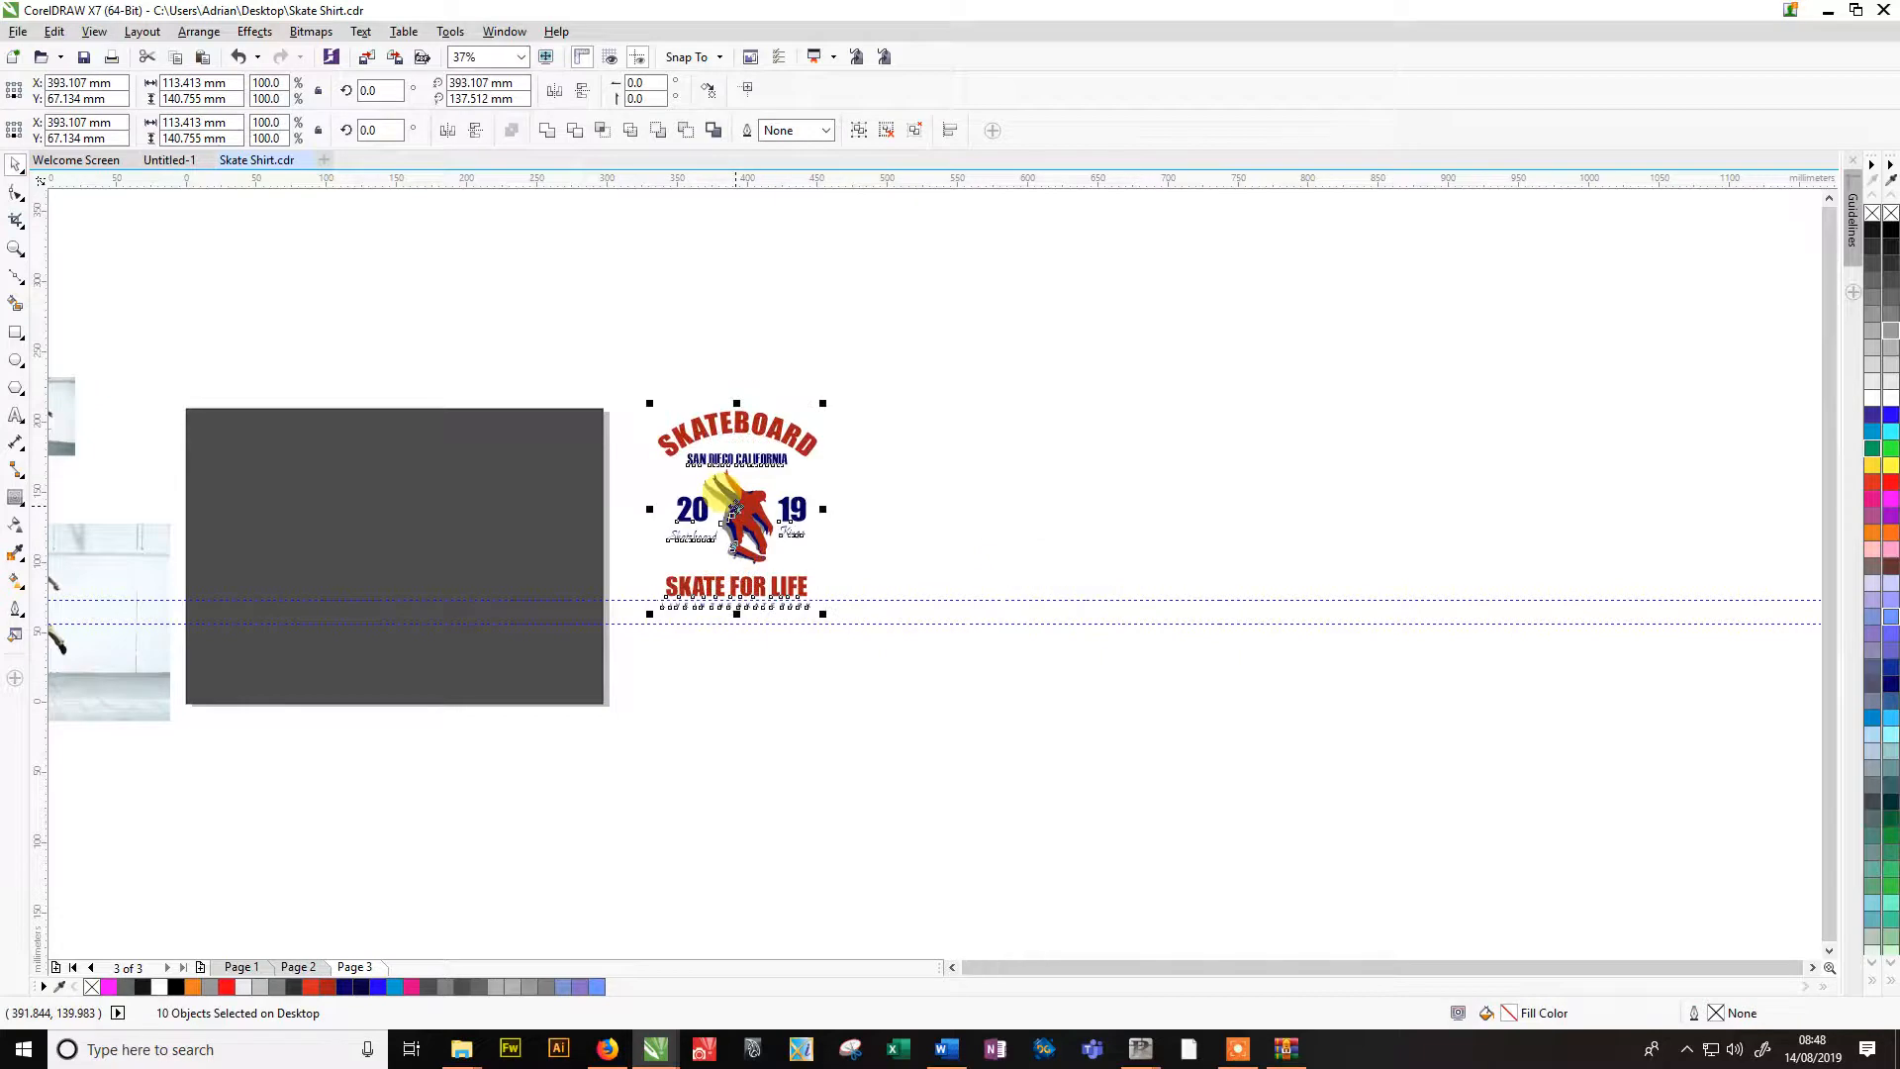
Duplicate the complete skateboard design and place the copy beside the original.
drag(734, 510, 933, 502)
click(1023, 311)
scroll(947, 519, up, 2)
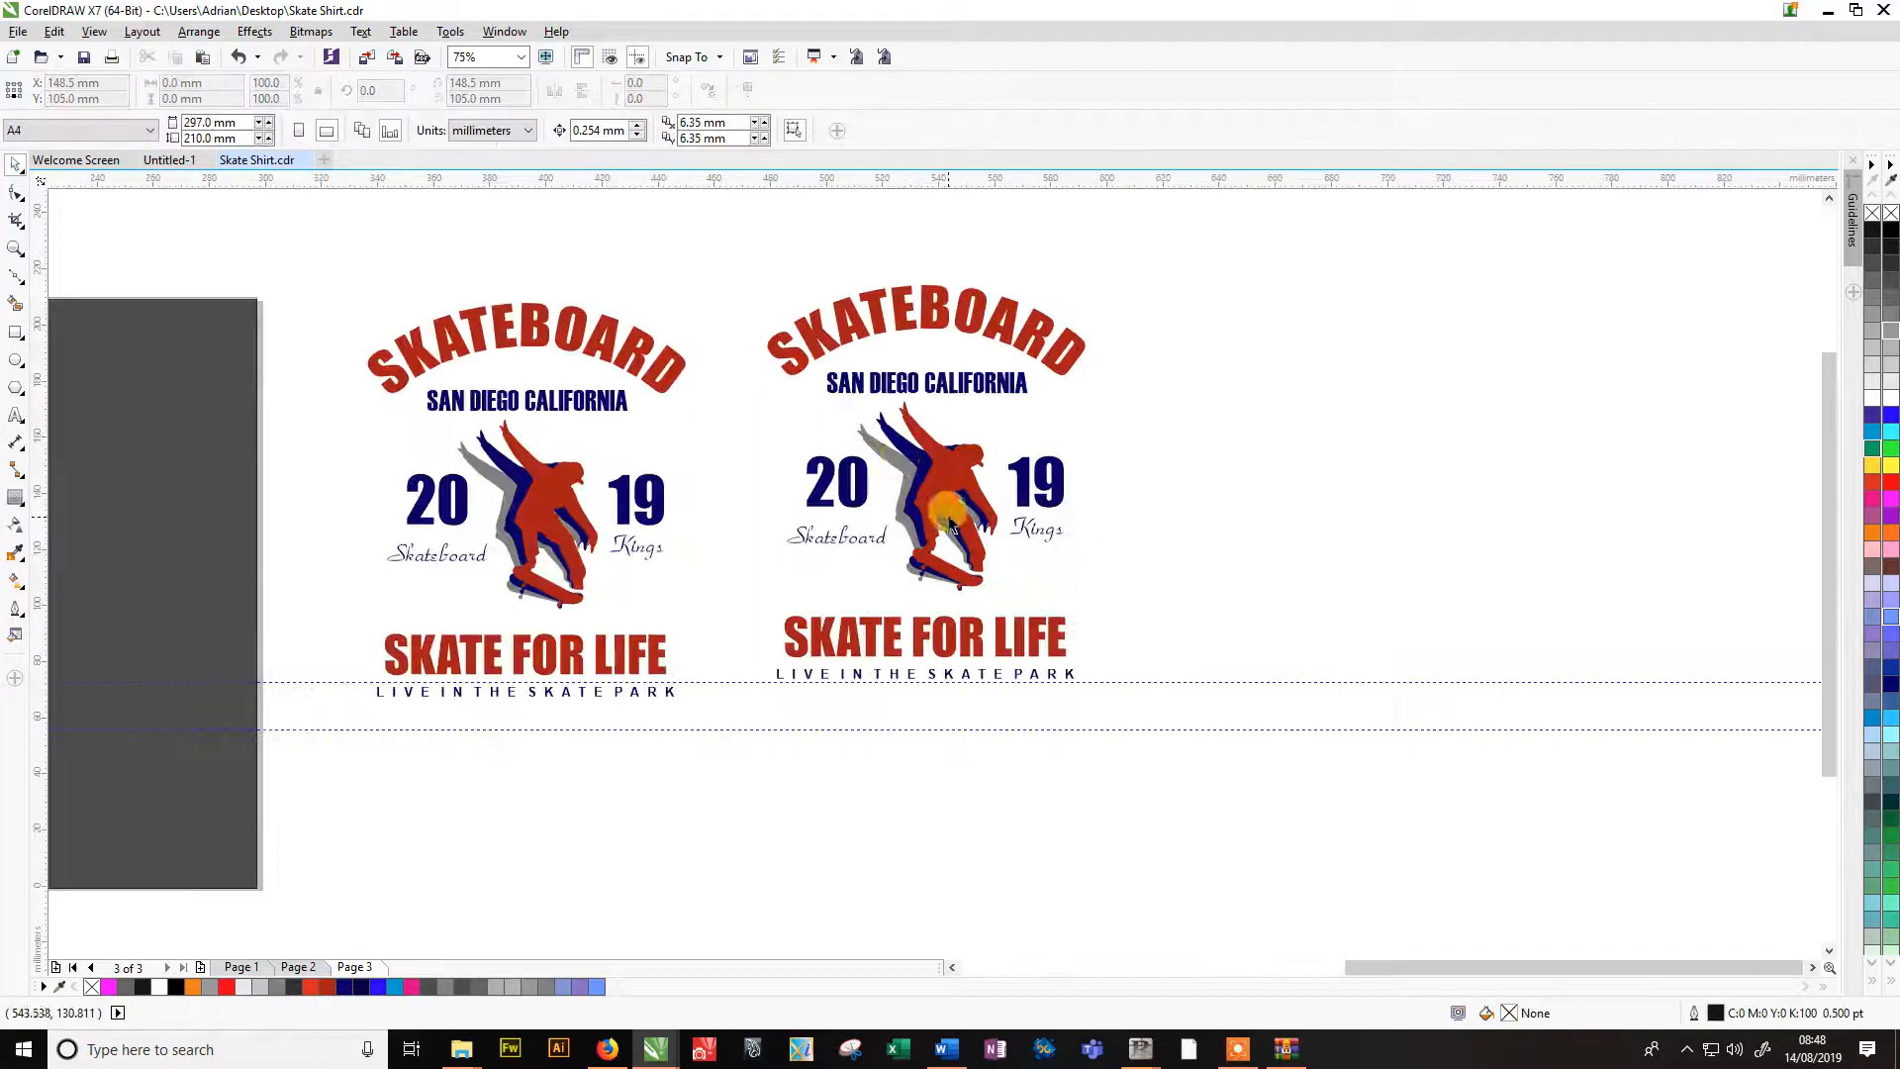
Delete the navy and grey shadow silhouettes behind the red skater in the copied design.
click(922, 480)
key(Delete)
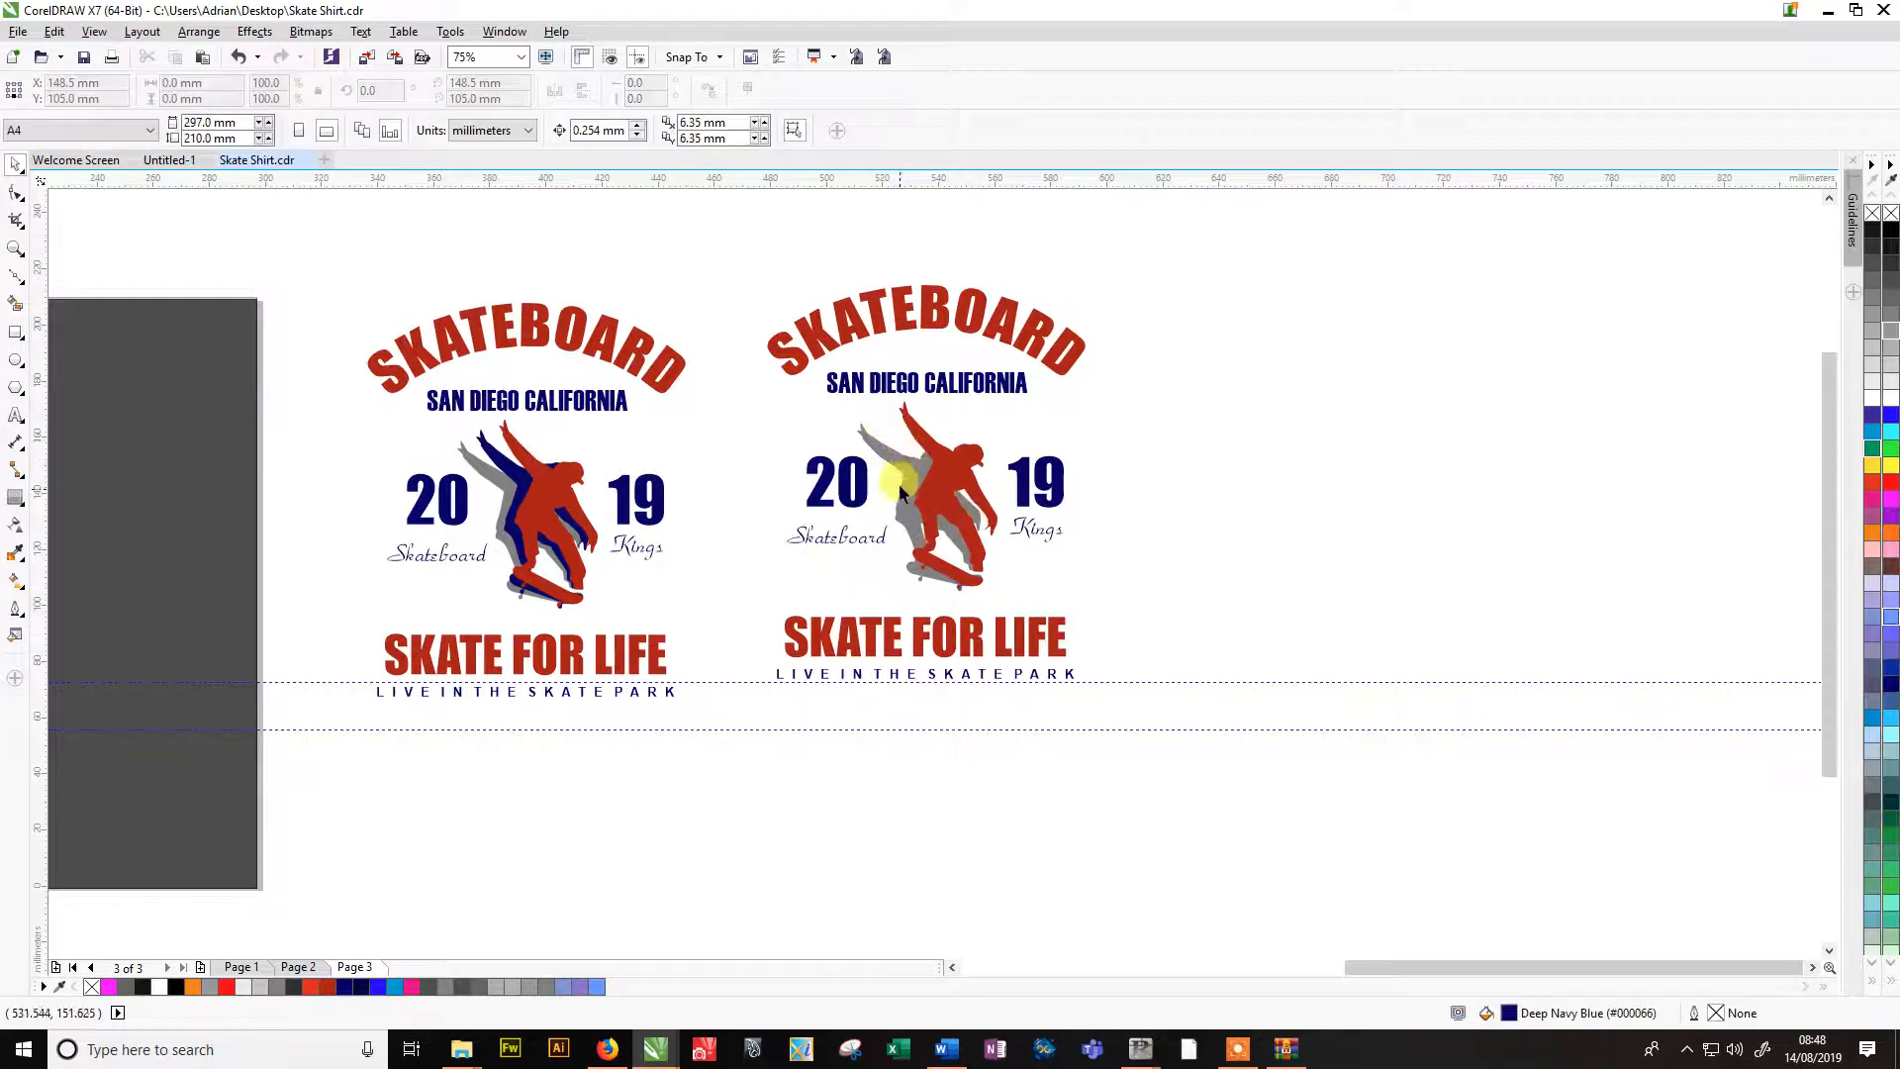
click(901, 471)
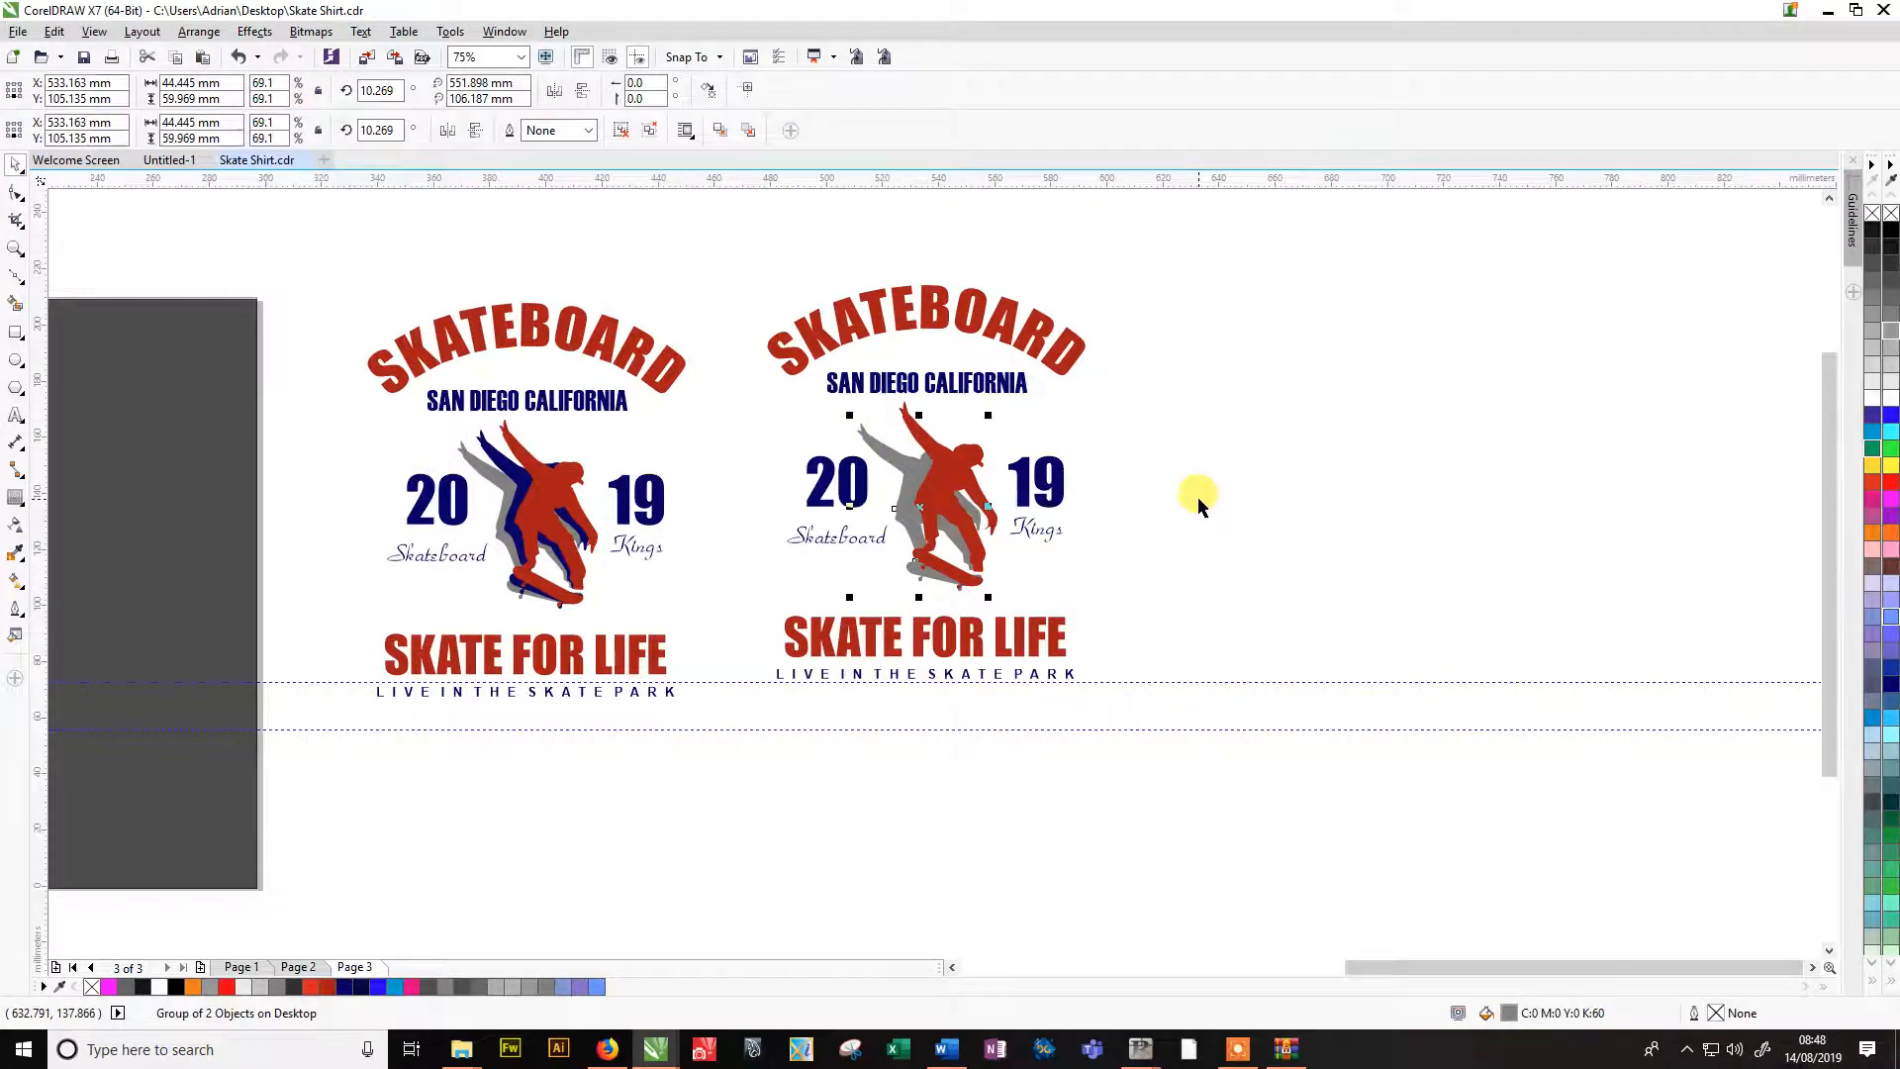
key(Delete)
Fill every object of the copied design with black.
drag(730, 255, 1218, 768)
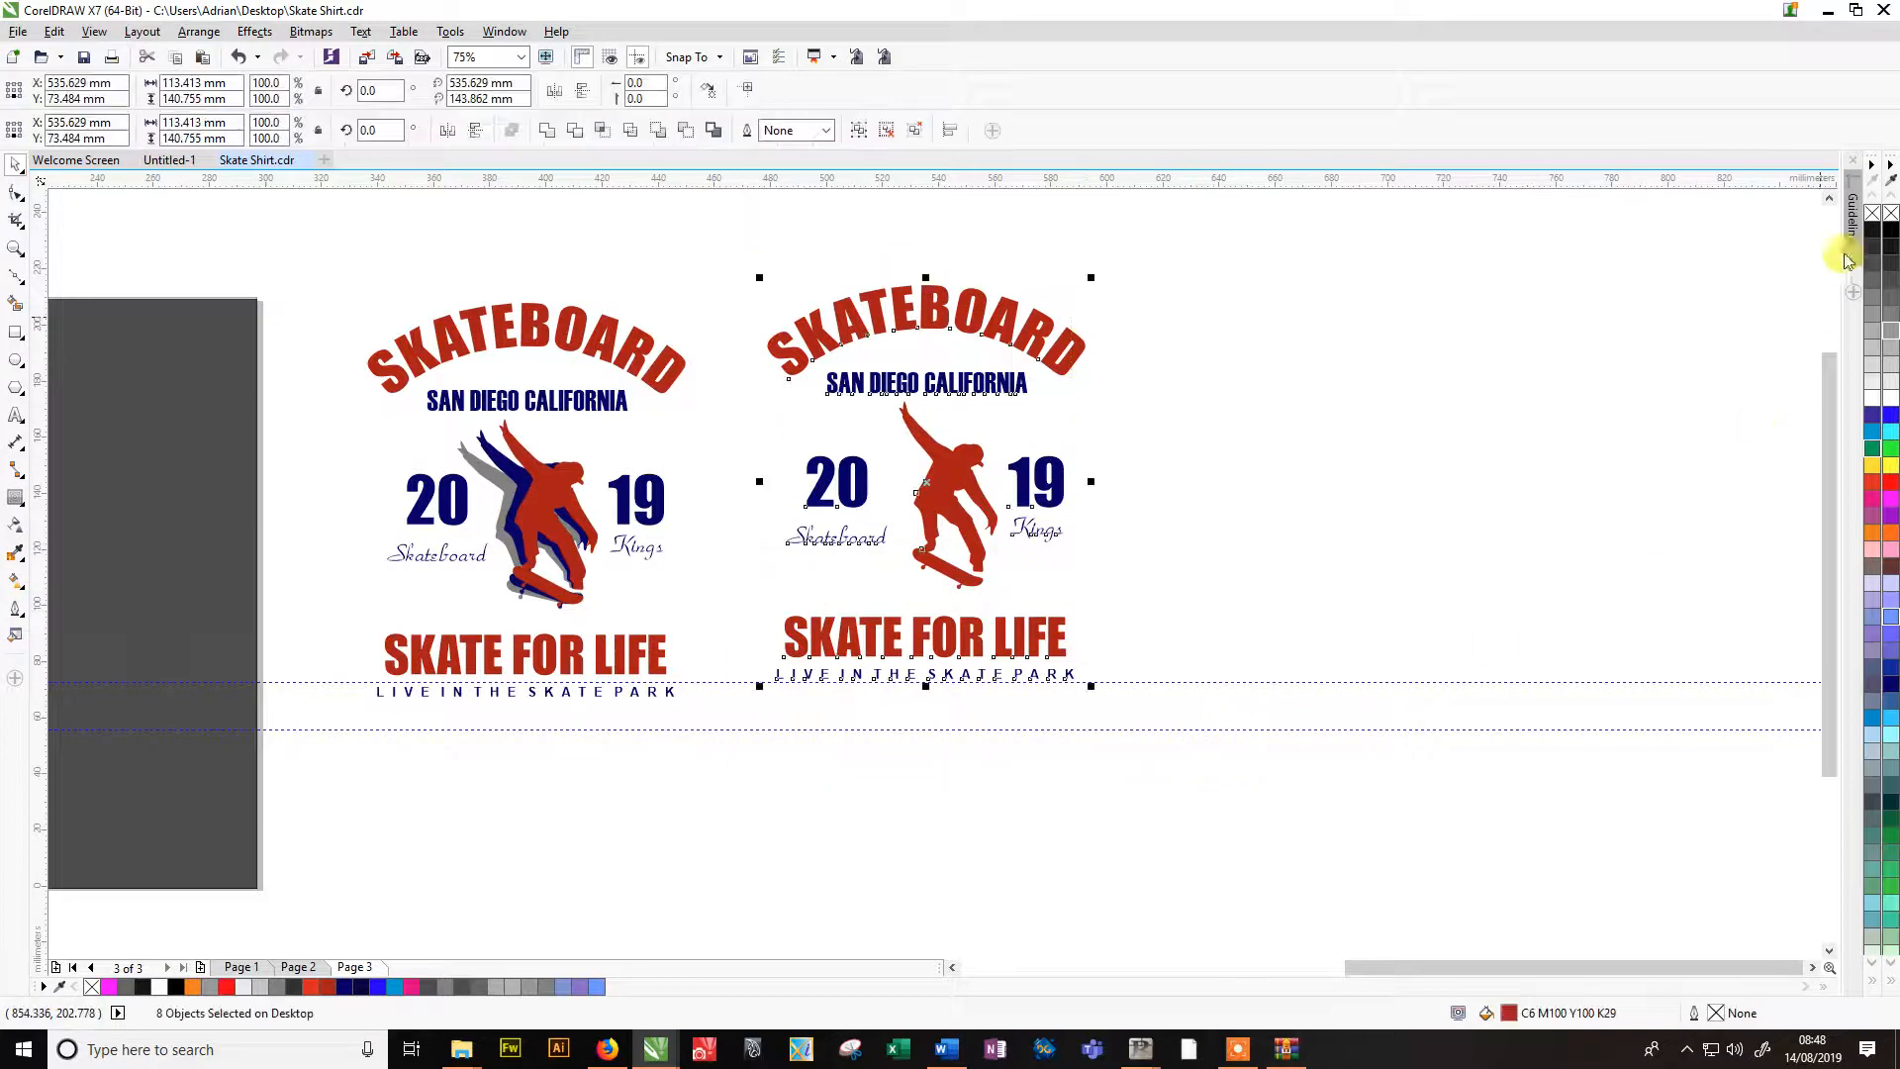
click(1873, 230)
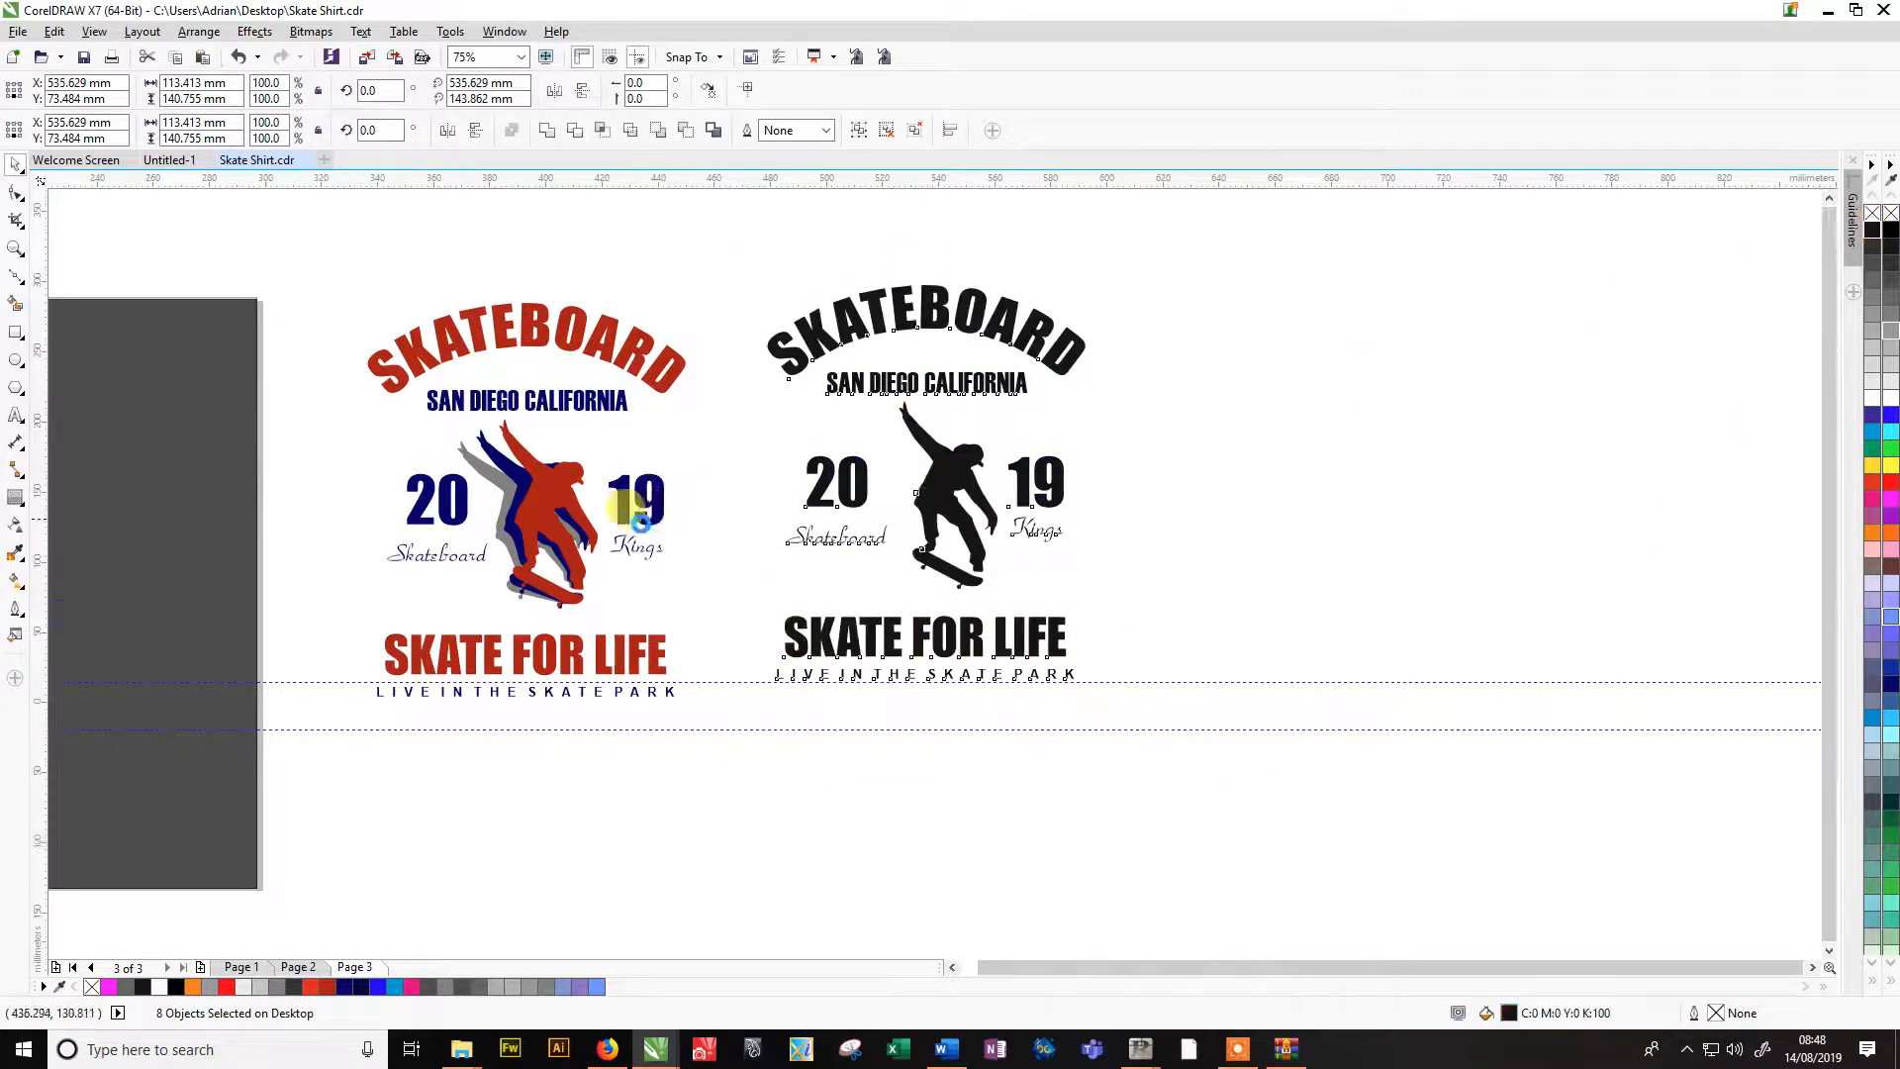
scroll(639, 525, down, 1)
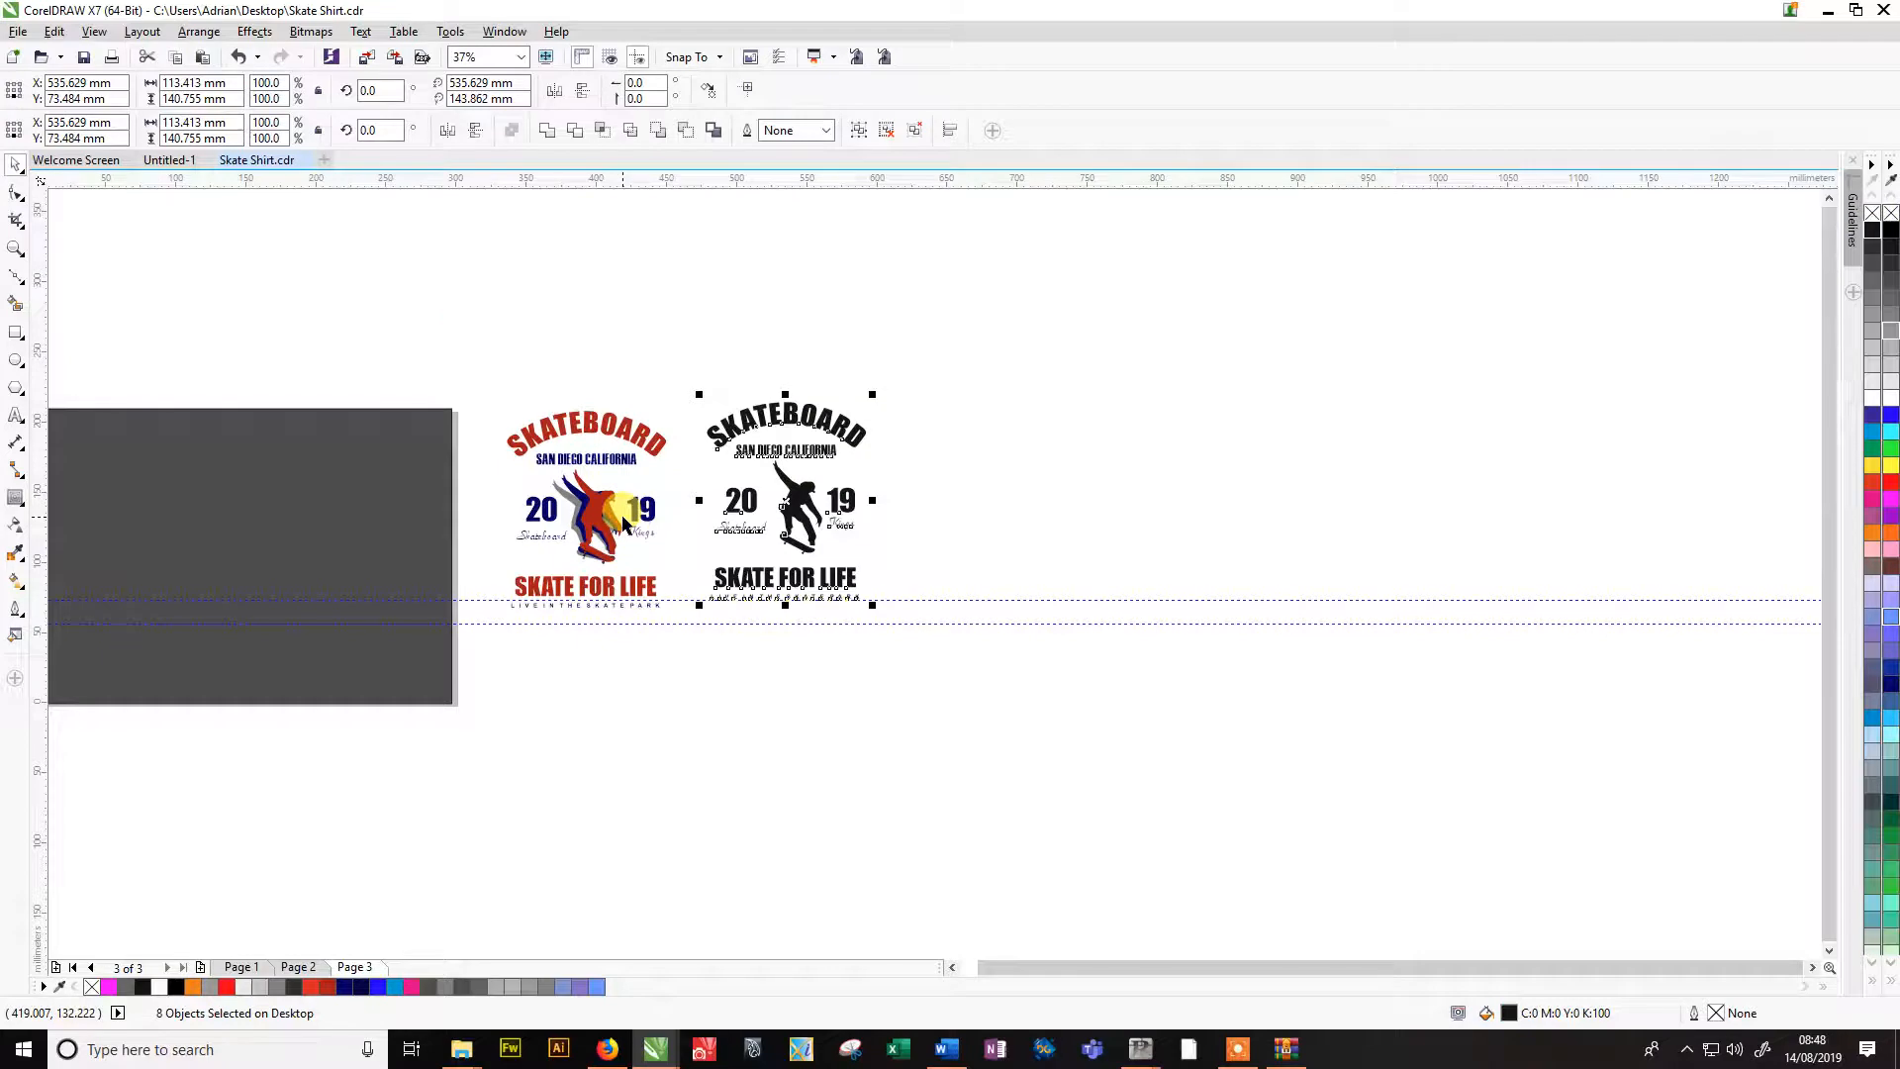
drag(683, 366, 872, 626)
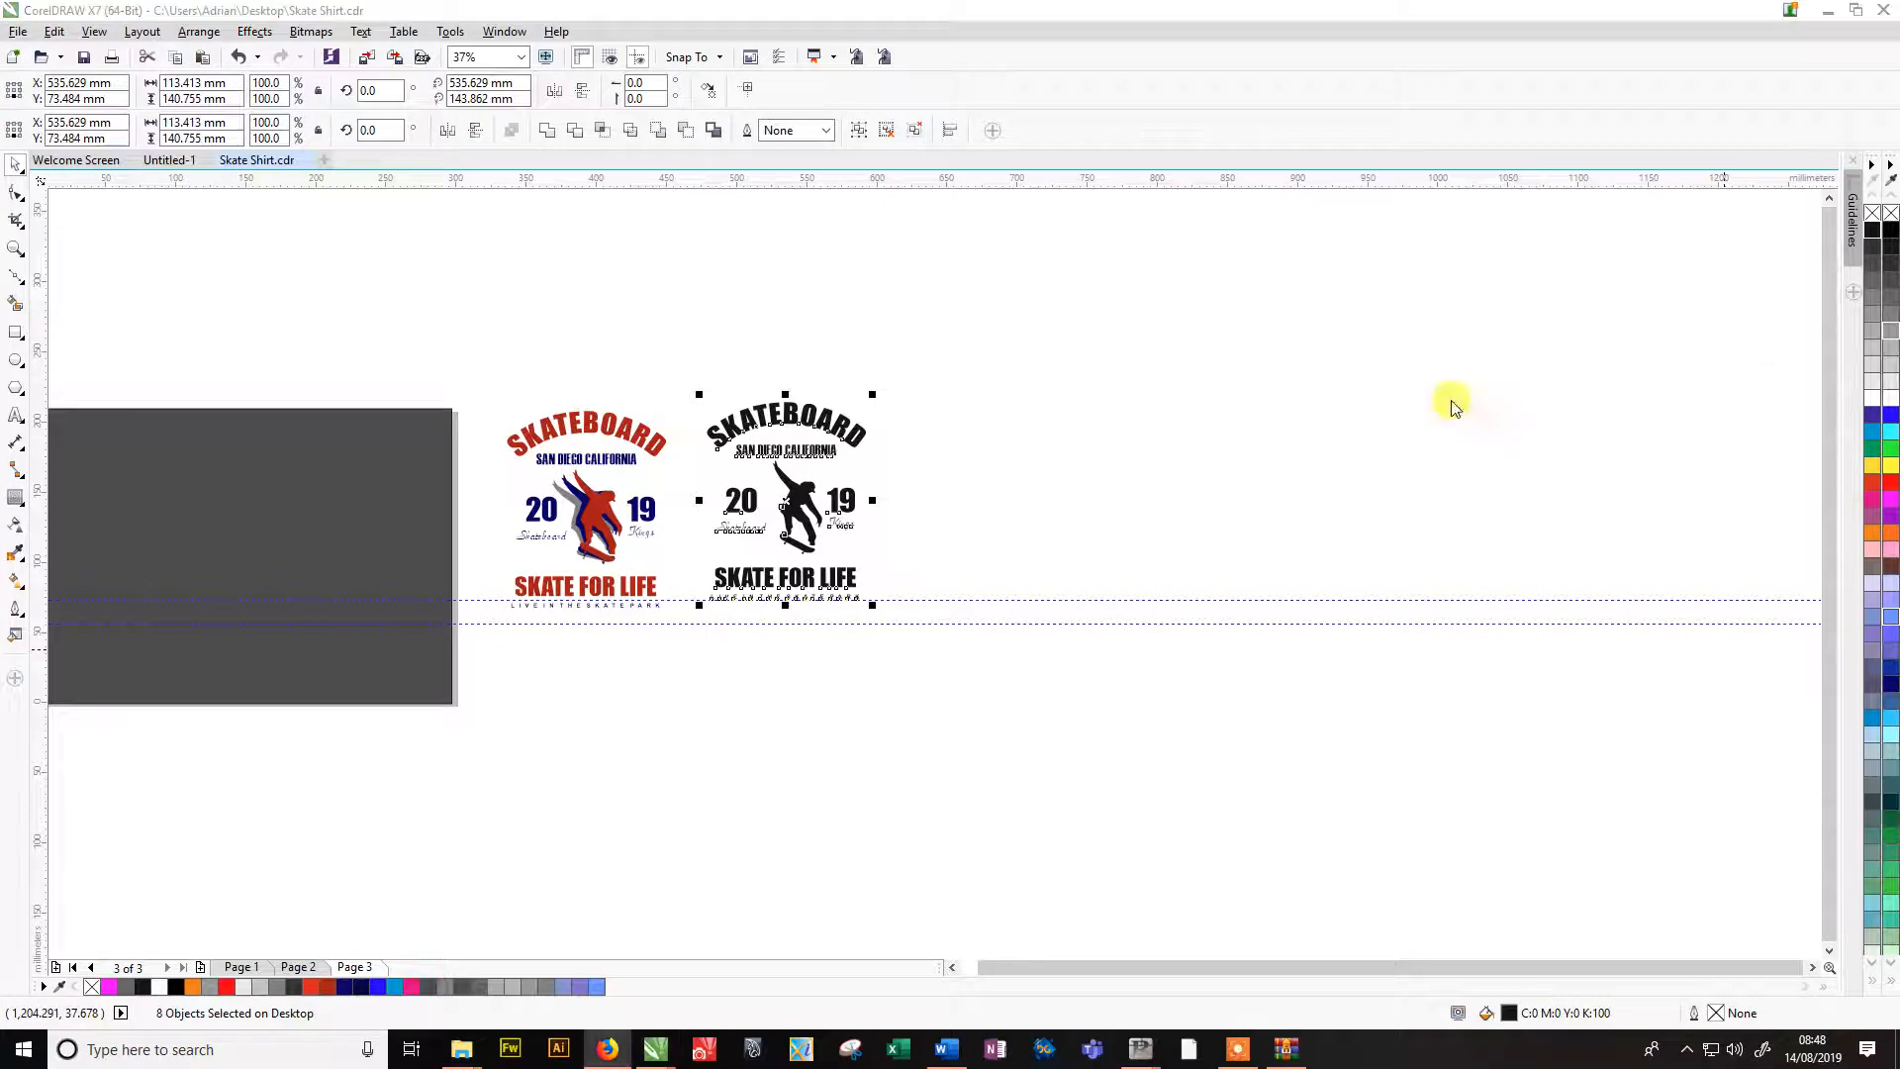
Switch to Firefox and copy the Pixabay scratched grunge image from the "distressed" image results.
key(alt+Tab)
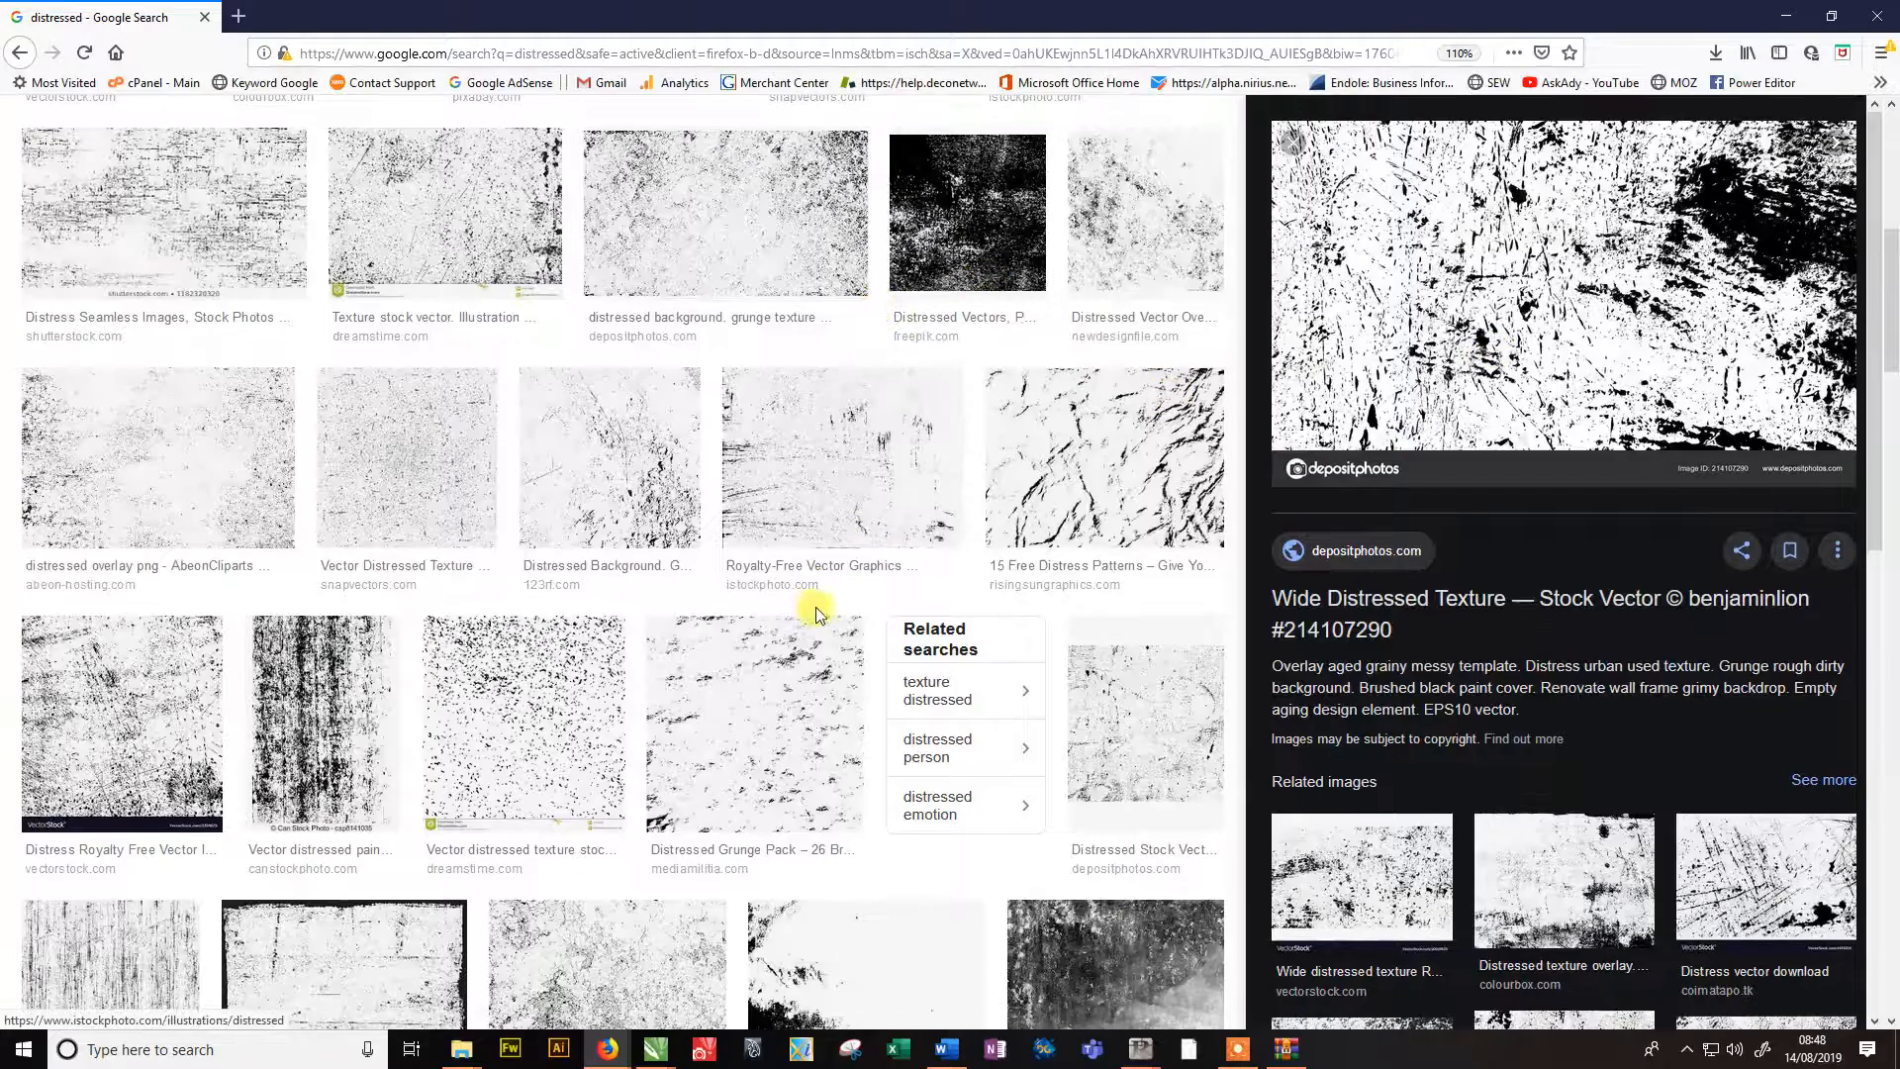
scroll(809, 607, up, 3)
scroll(808, 611, up, 3)
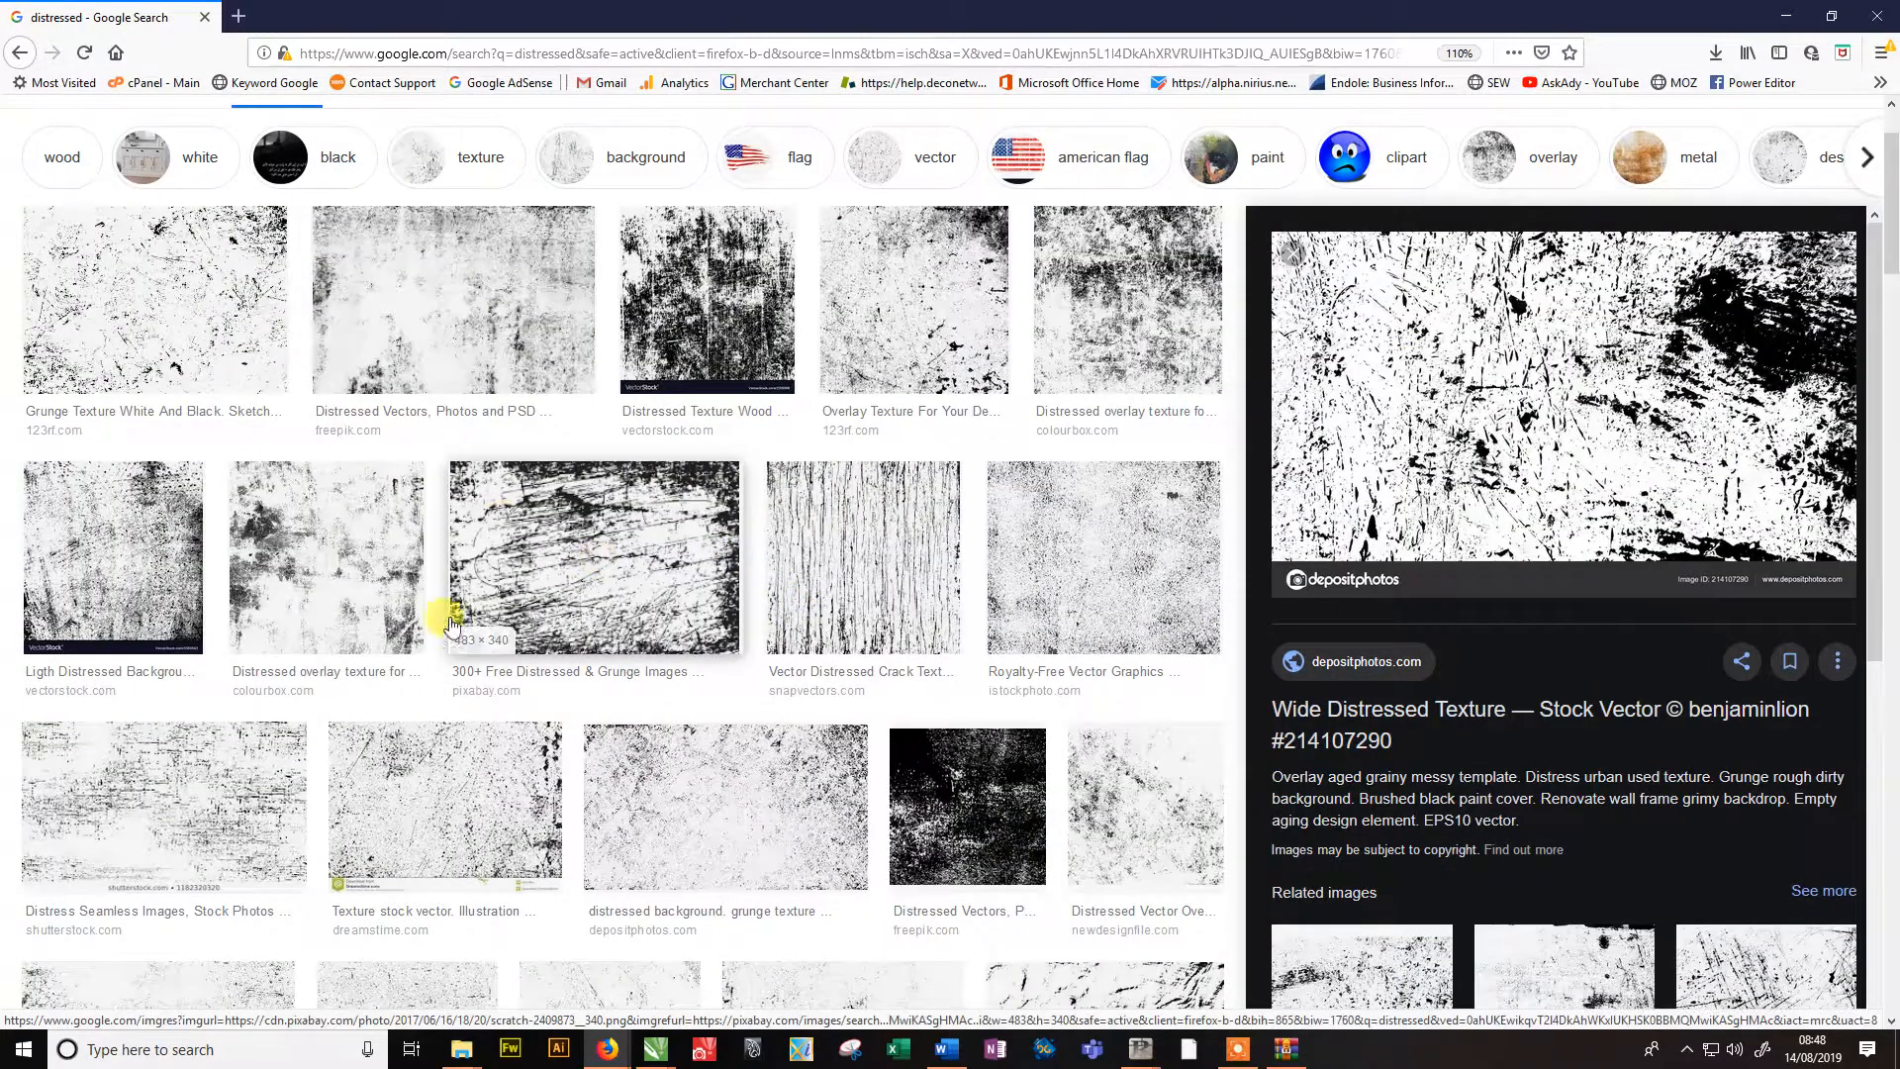
click(509, 529)
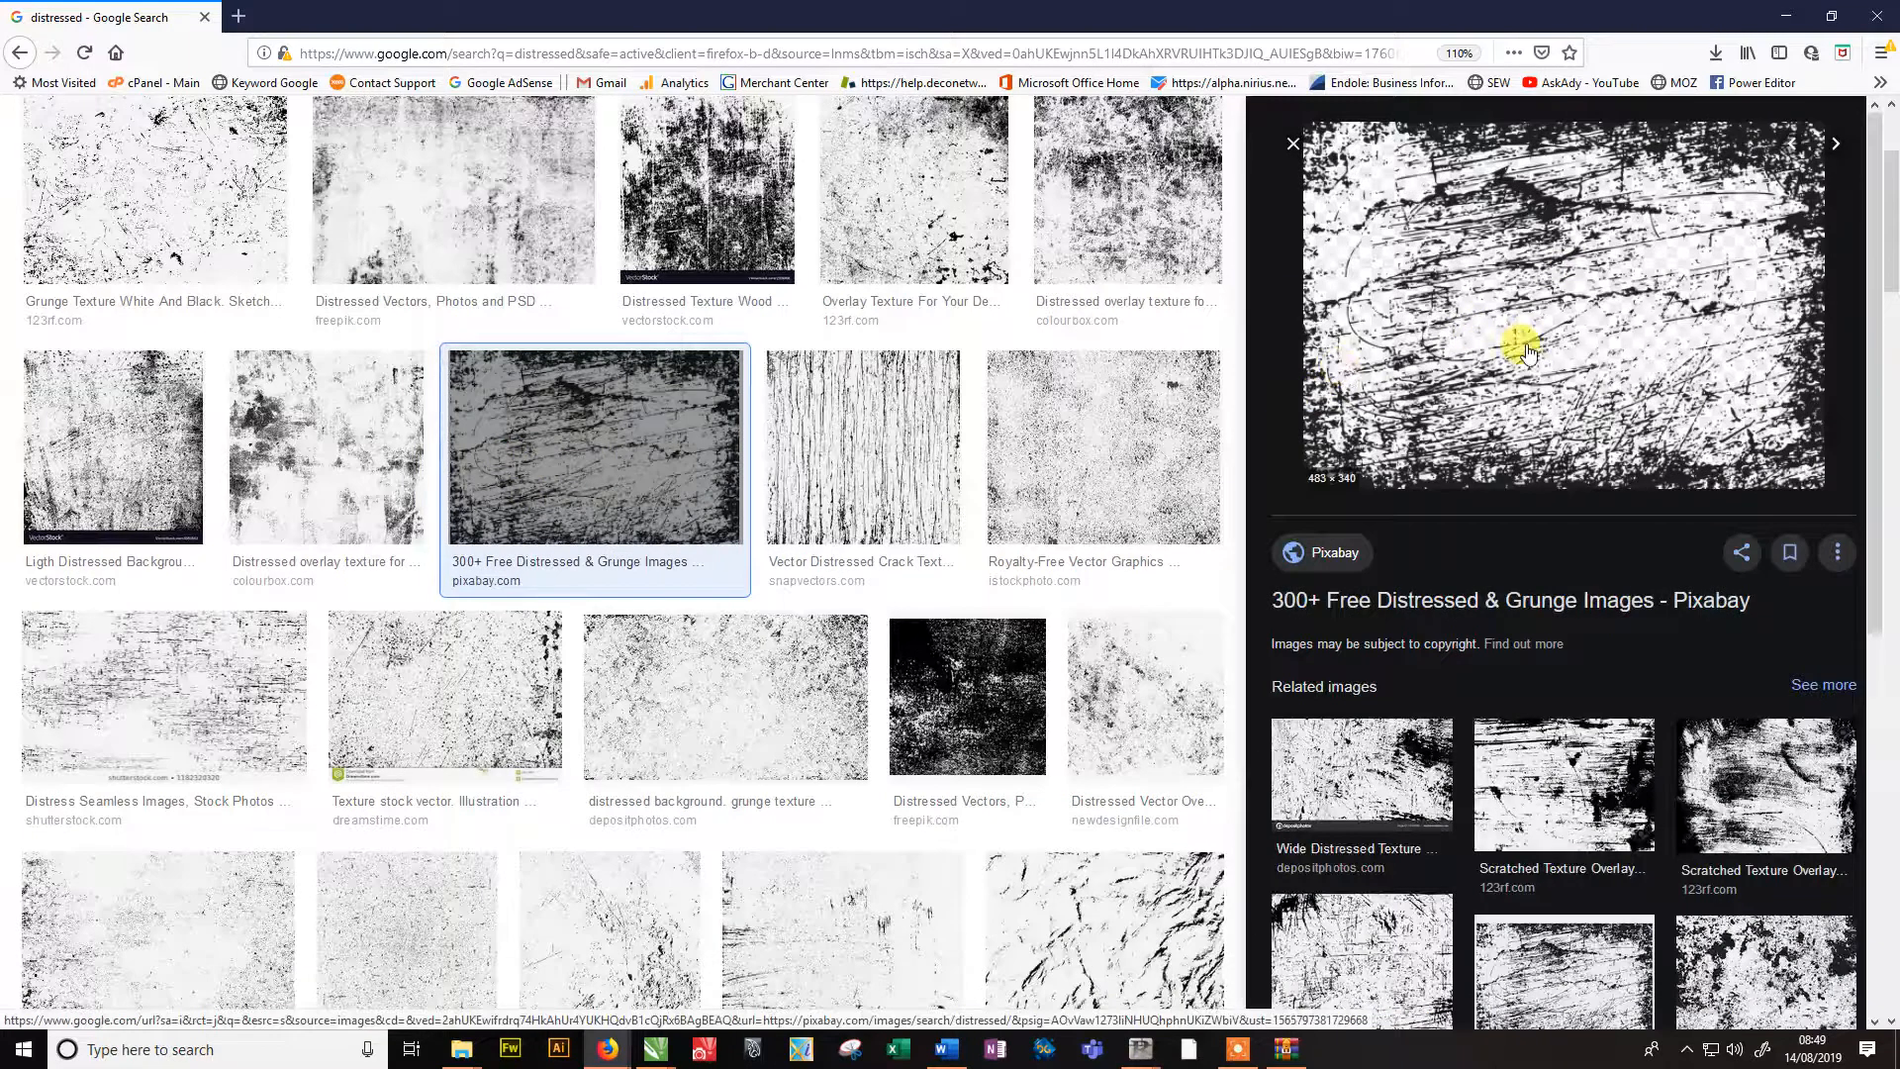
right_click(1524, 348)
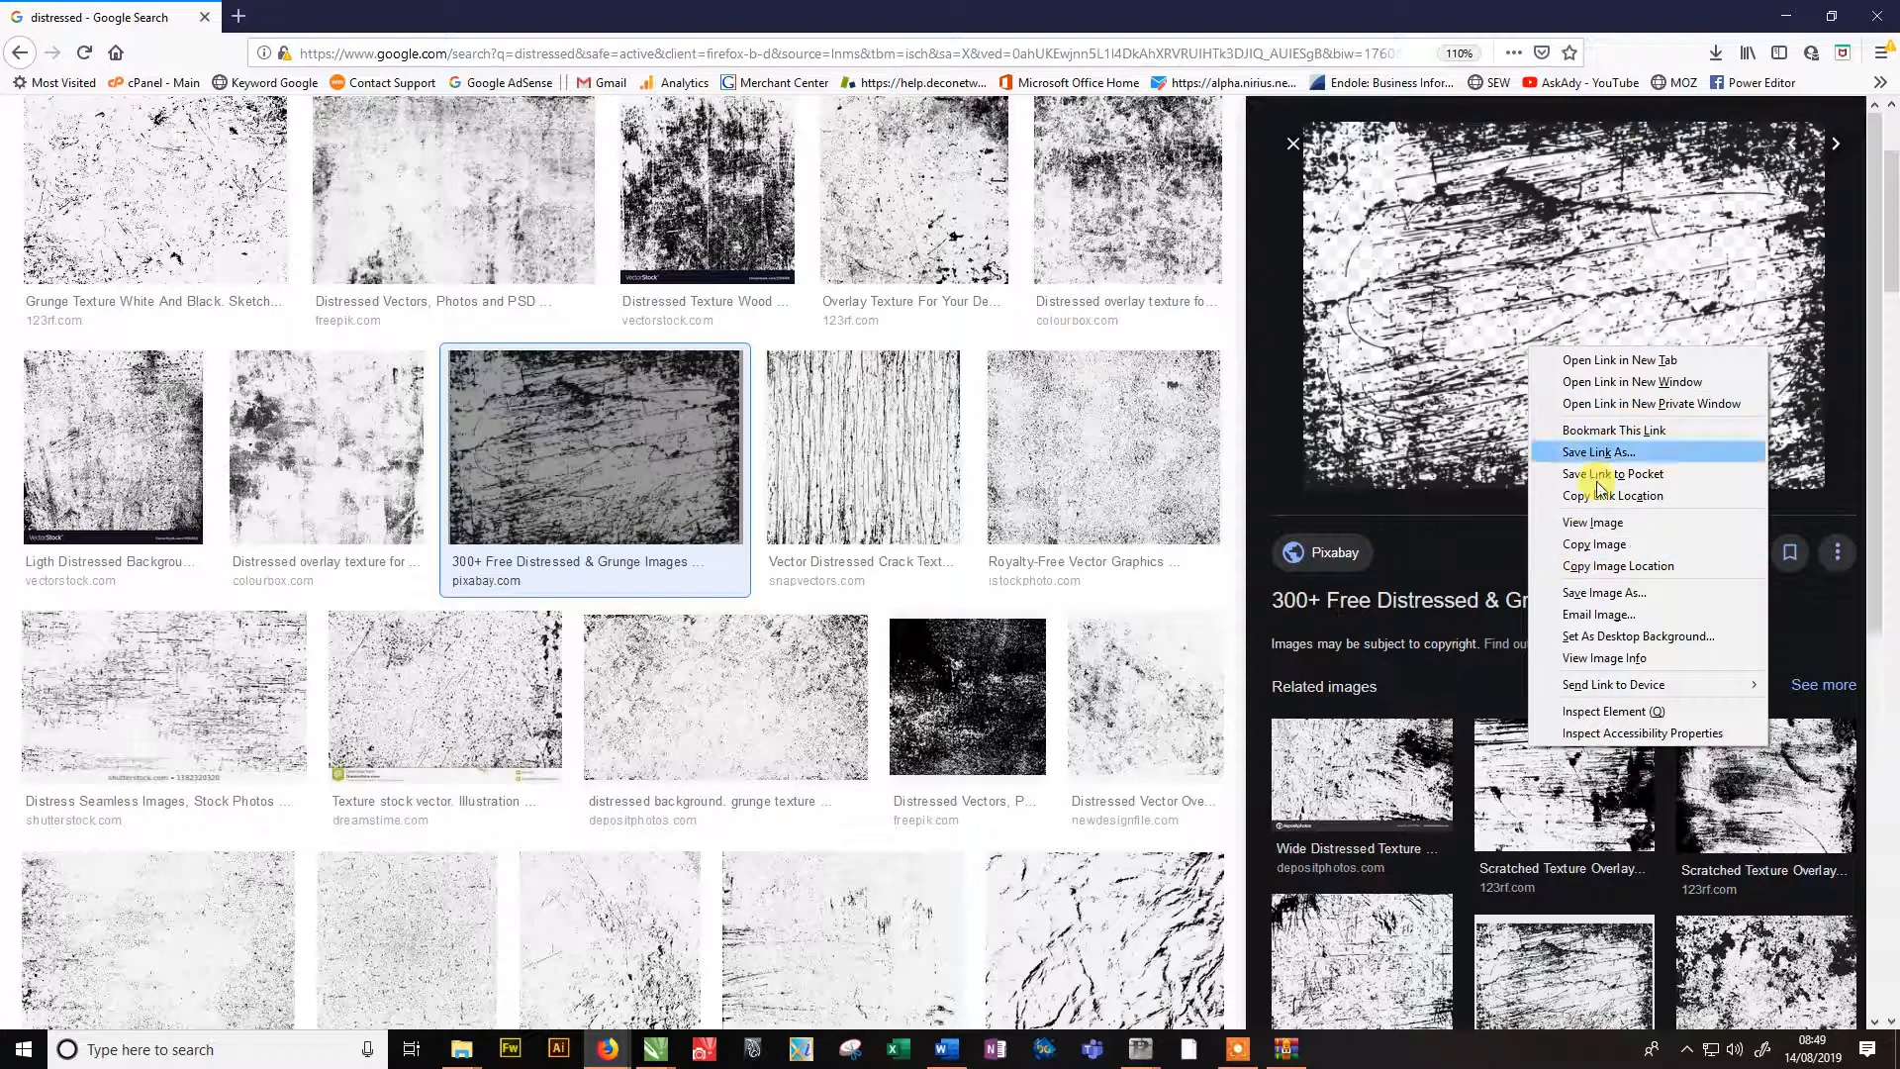
click(1595, 551)
Back in CorelDRAW, paste the texture, place it beside the black design and enlarge it to about 209 x 147 mm.
drag(1523, 20, 1496, 0)
click(1104, 384)
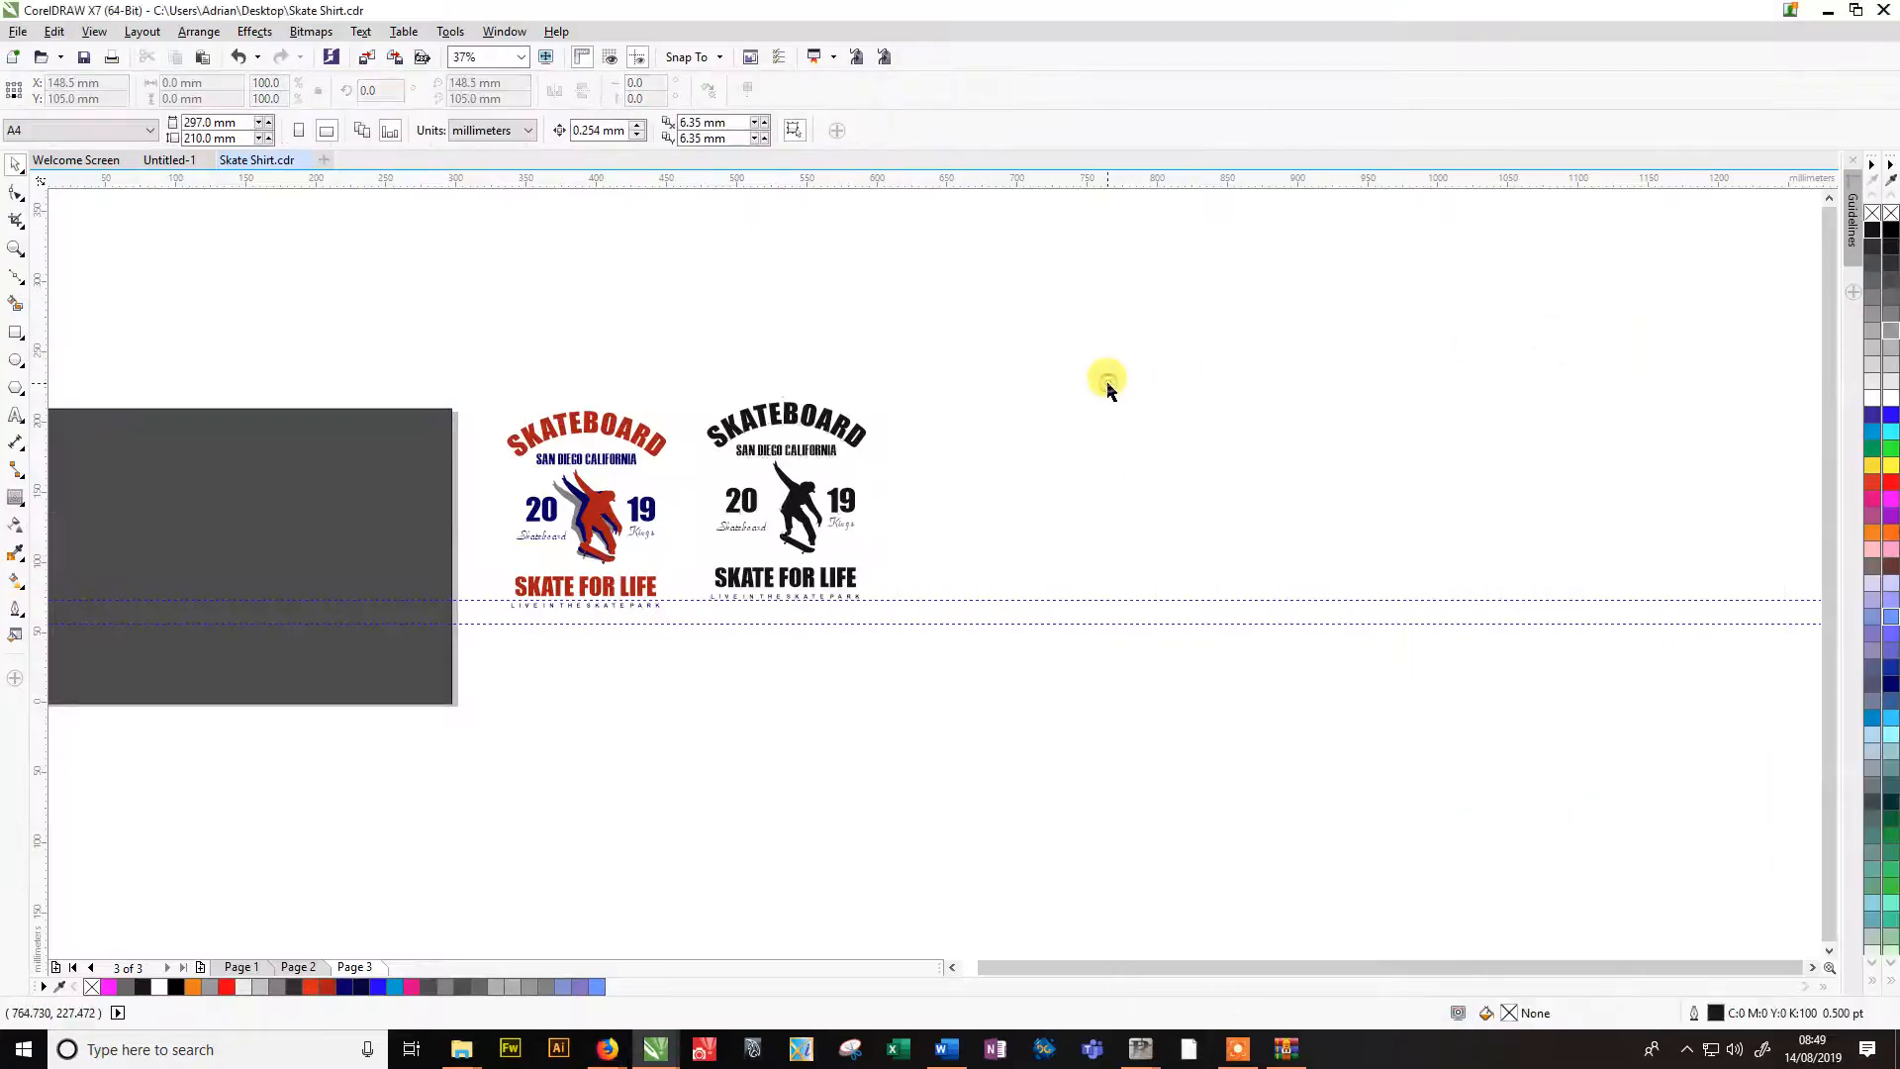
key(ctrl+v)
drag(341, 492, 1101, 492)
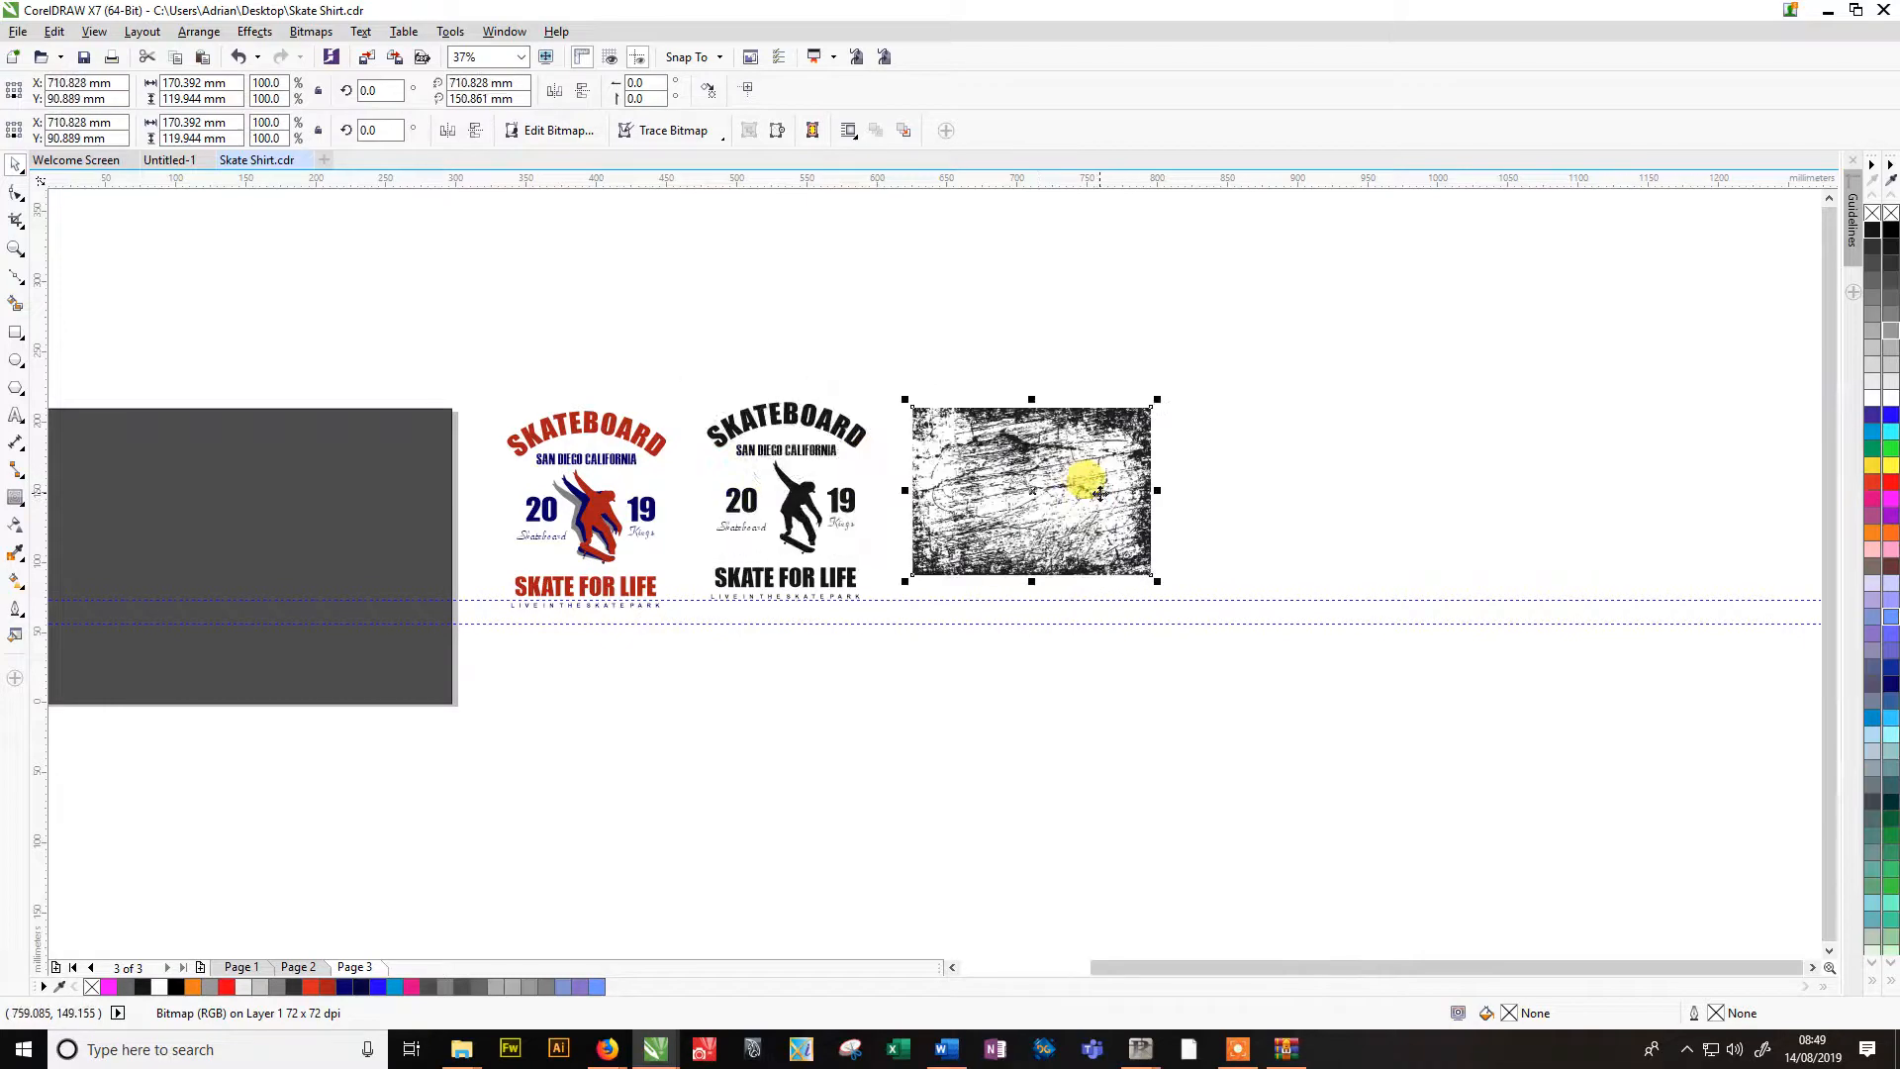
drag(1162, 585, 1207, 616)
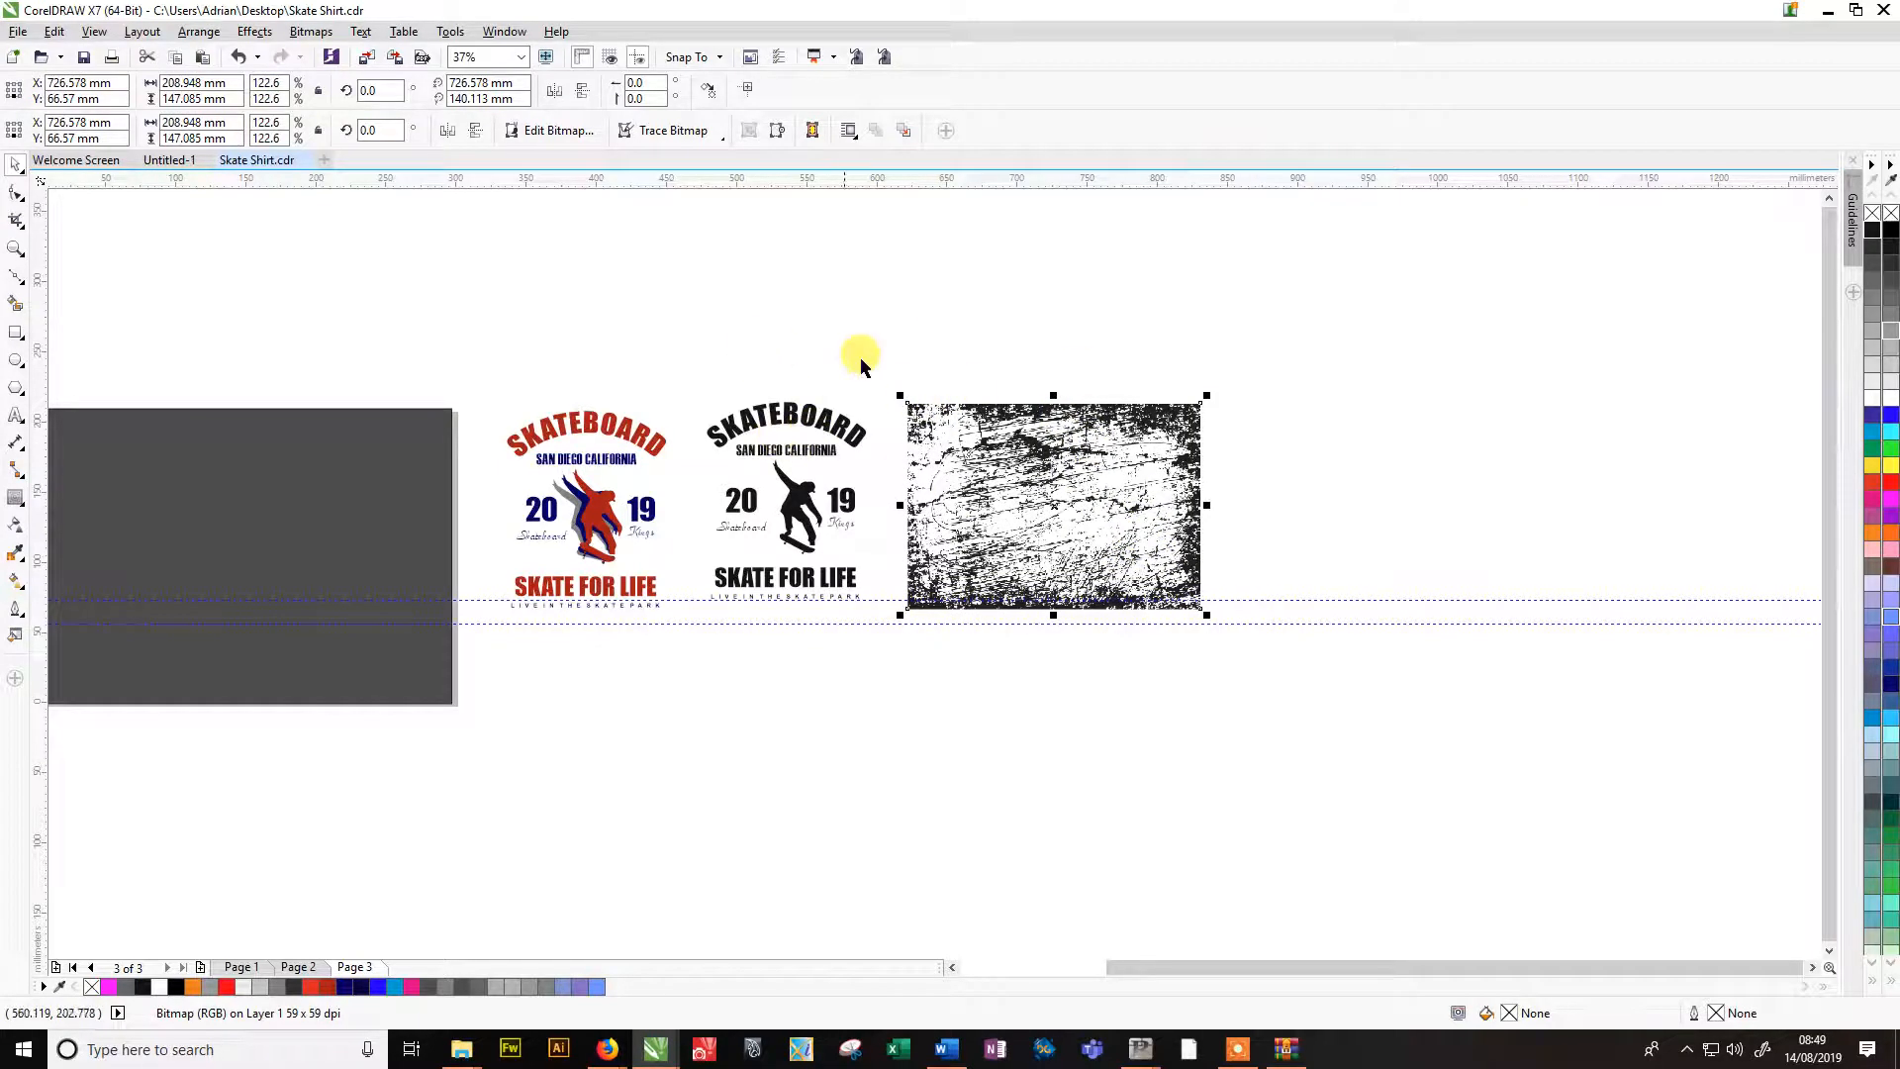
Convert the texture bitmap to 1-bit black and white using Line Art with a threshold of 20.
click(312, 31)
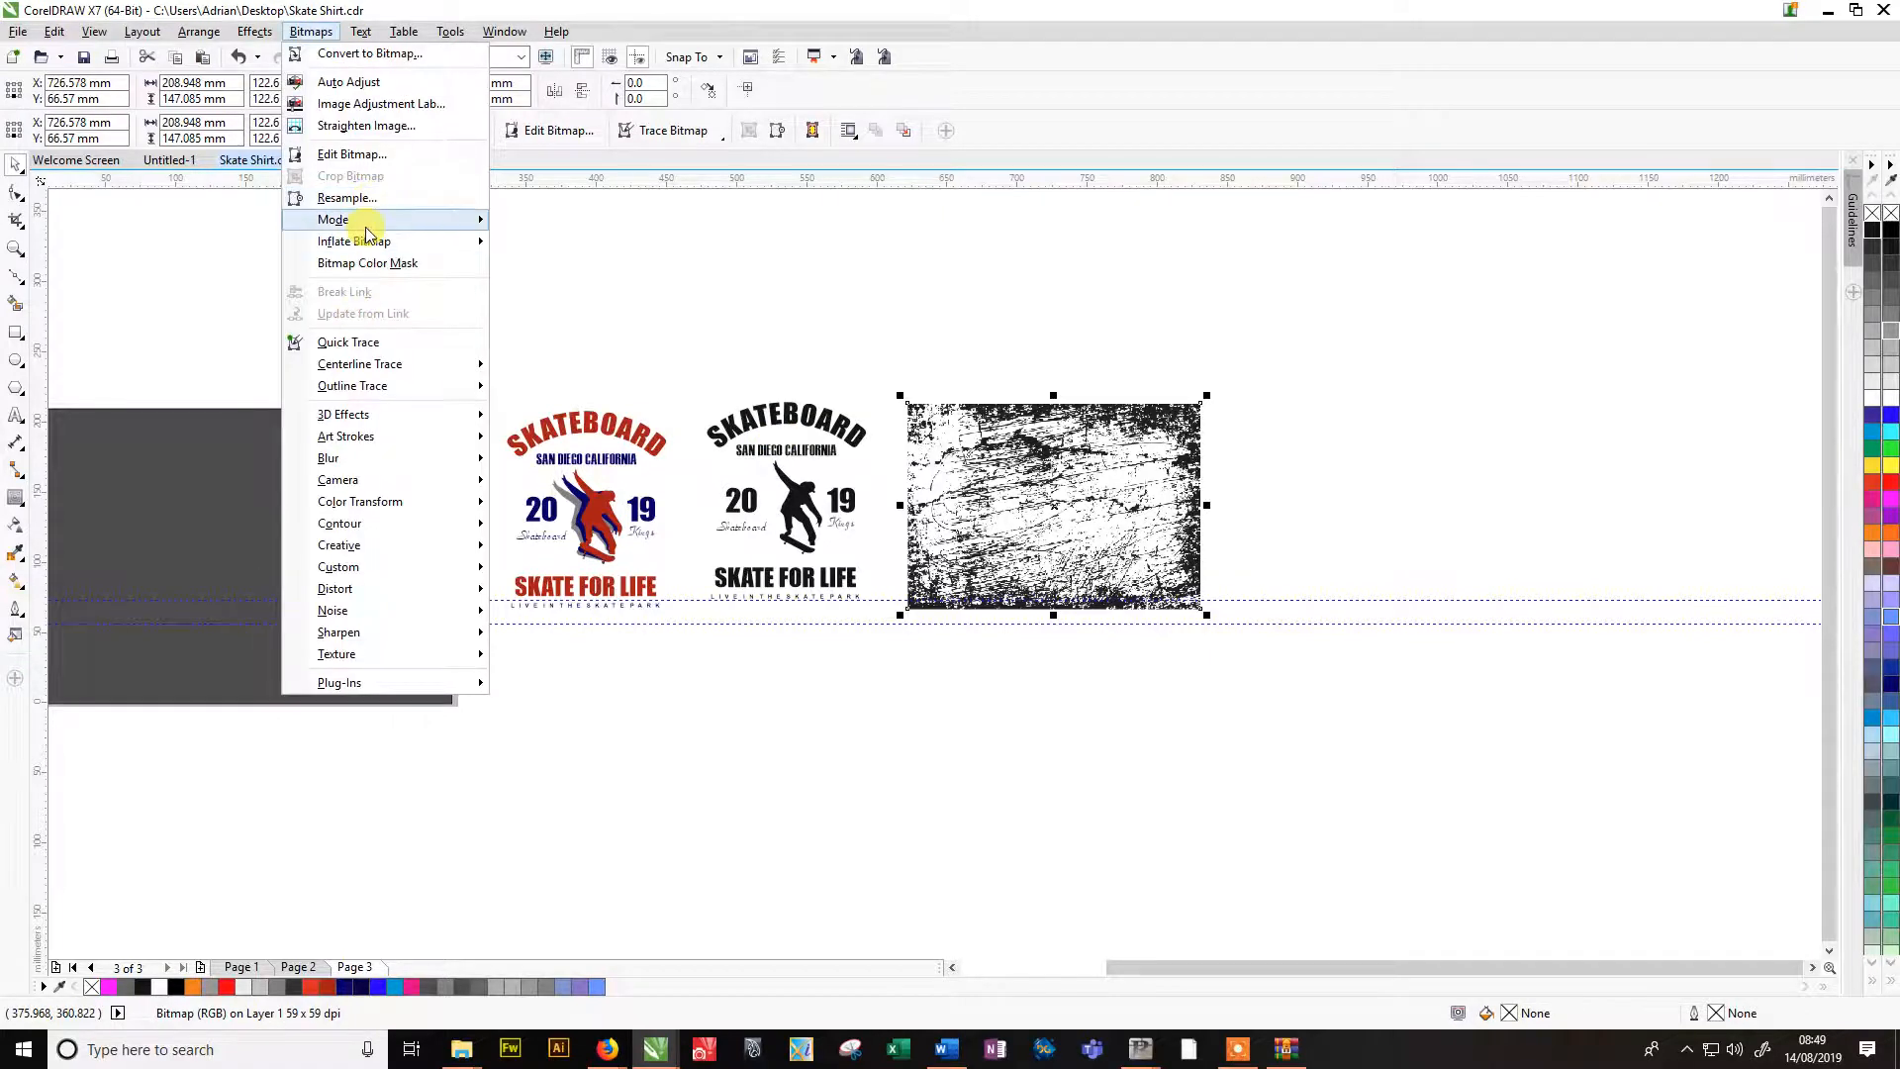
mouse_move(365, 227)
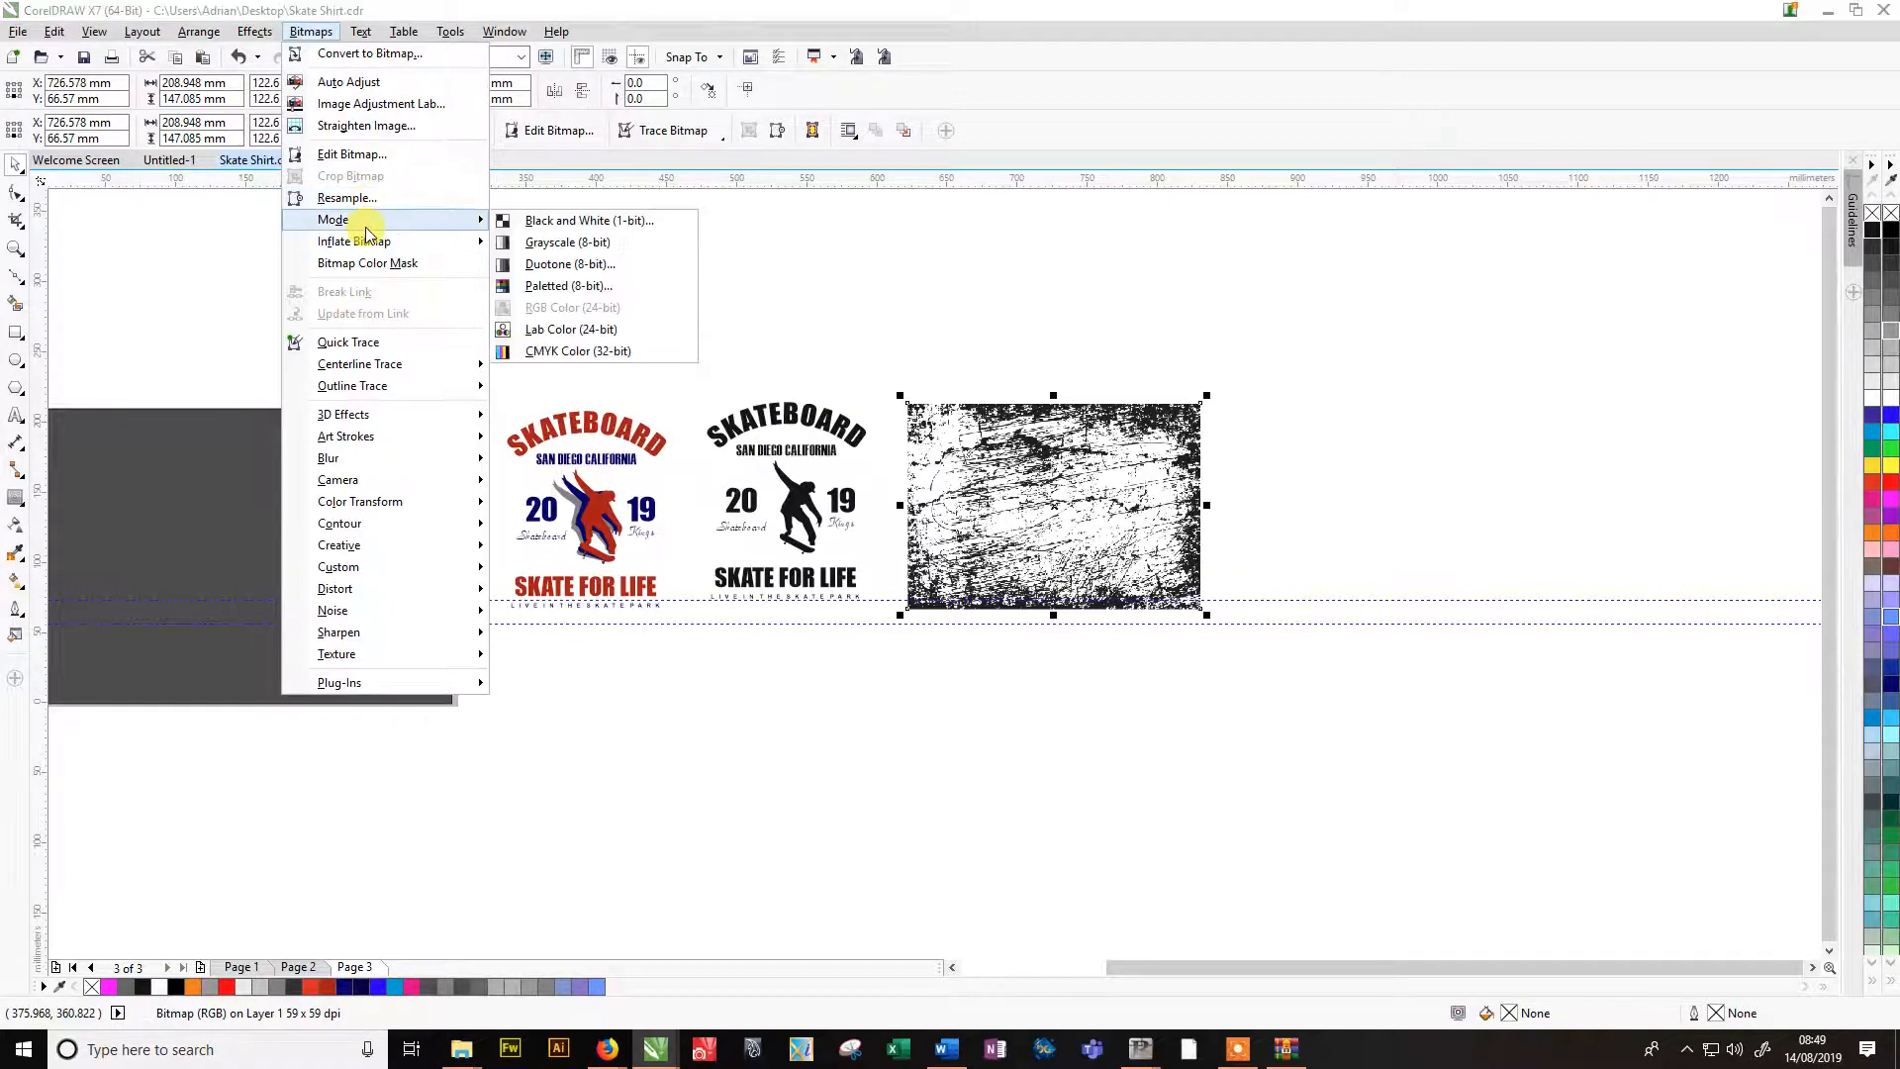
click(540, 222)
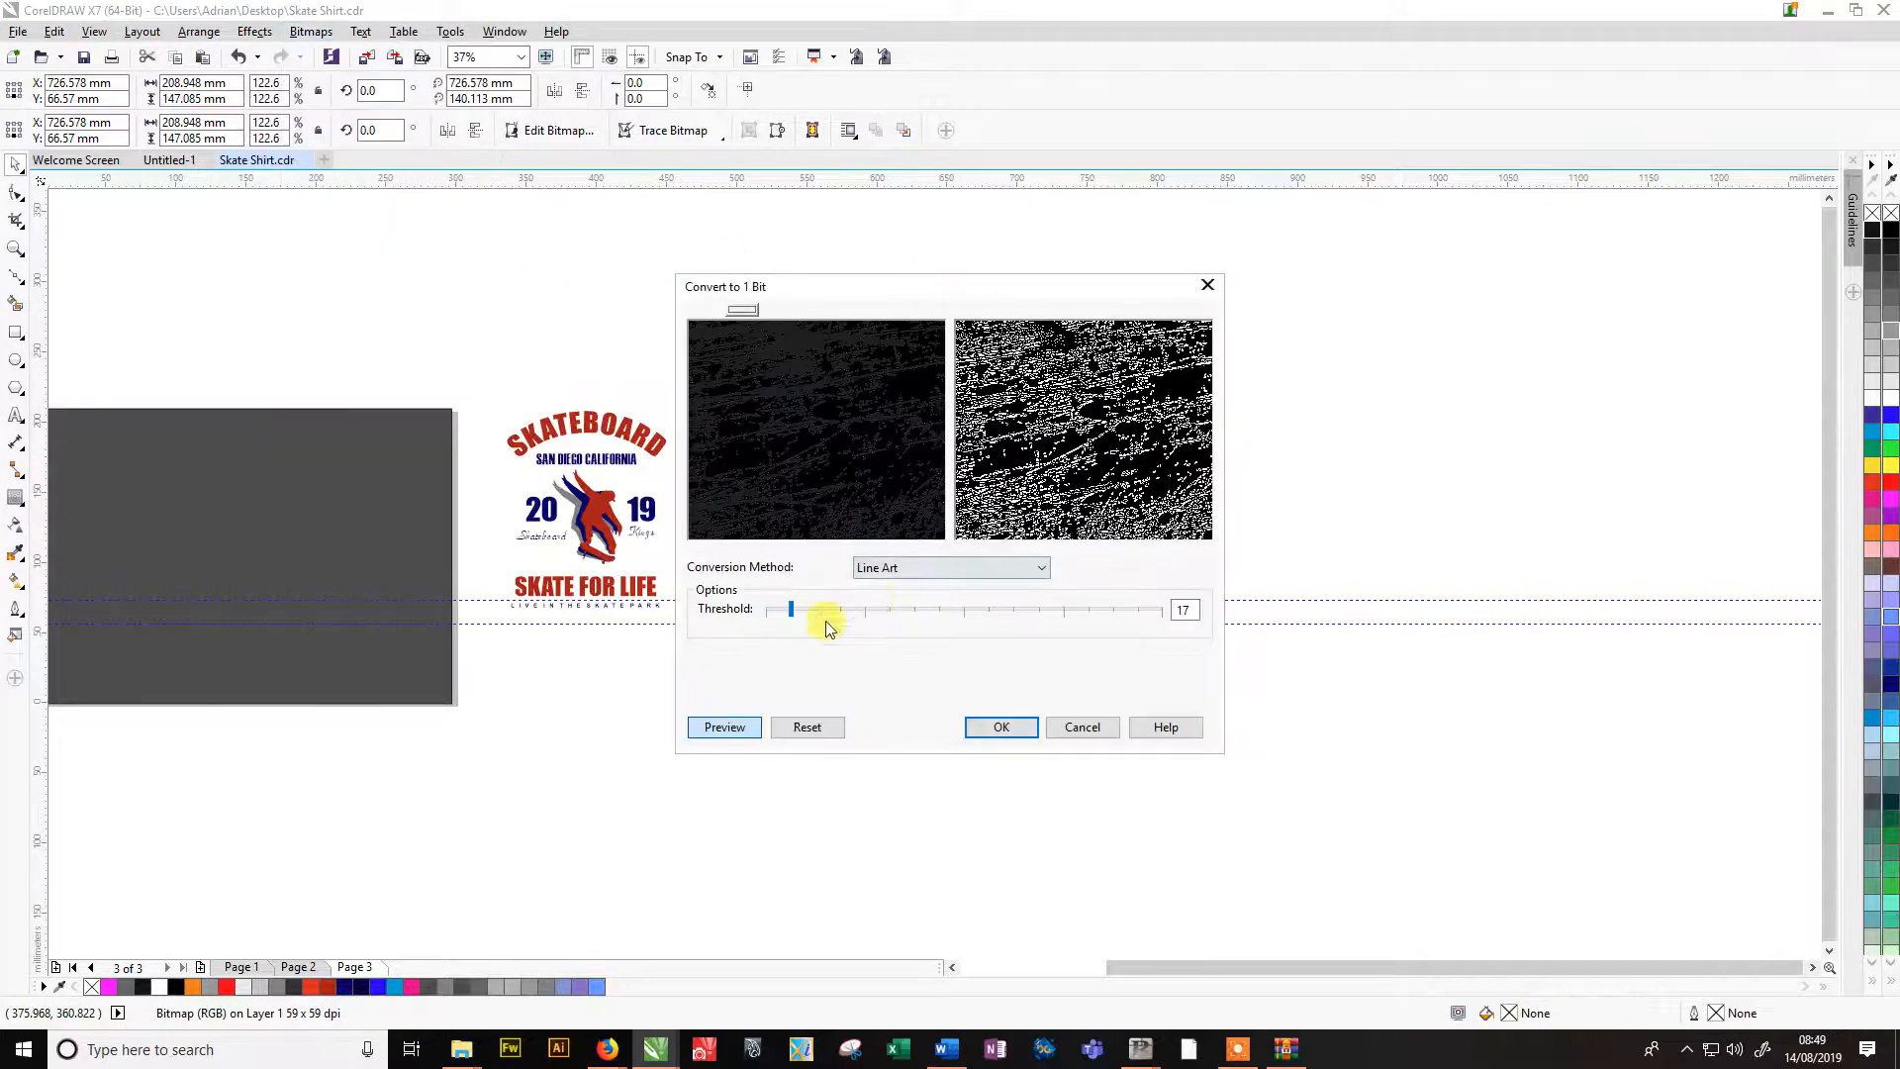
click(953, 564)
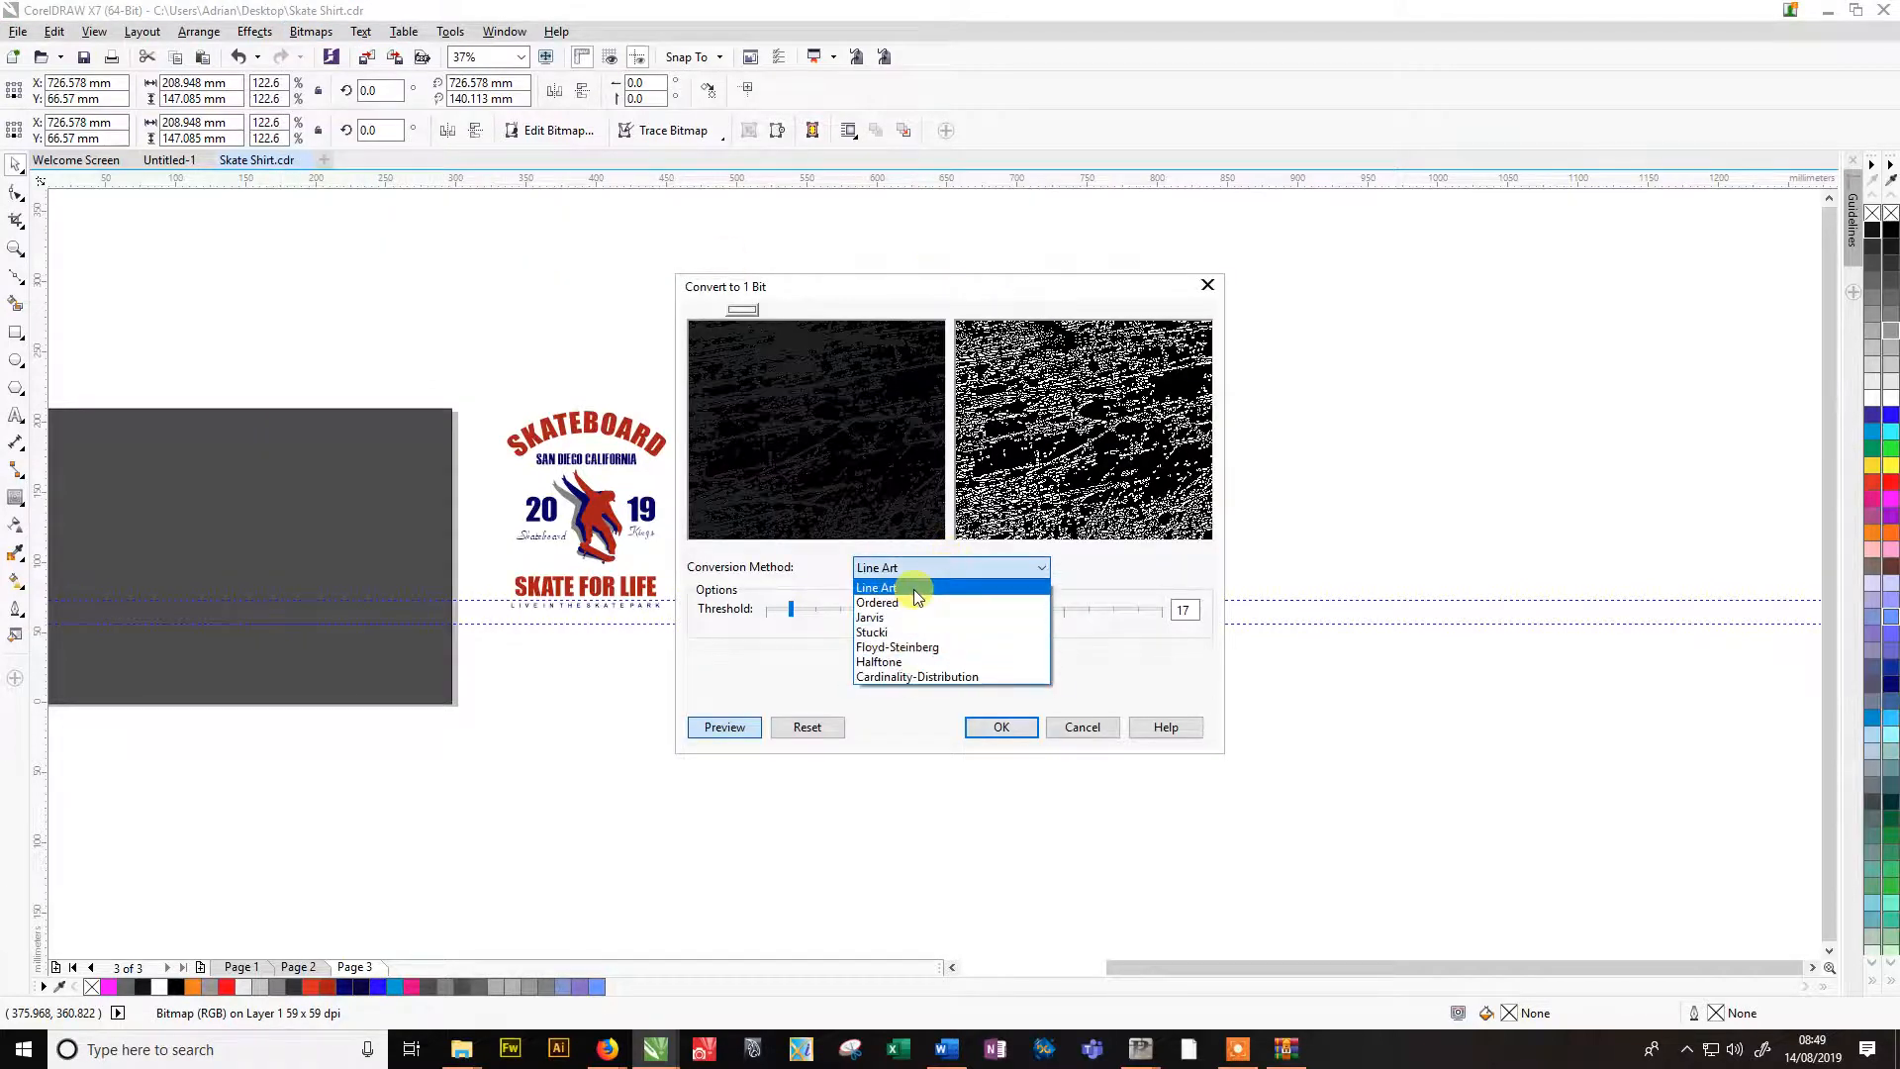
click(913, 590)
drag(791, 608, 796, 609)
click(724, 727)
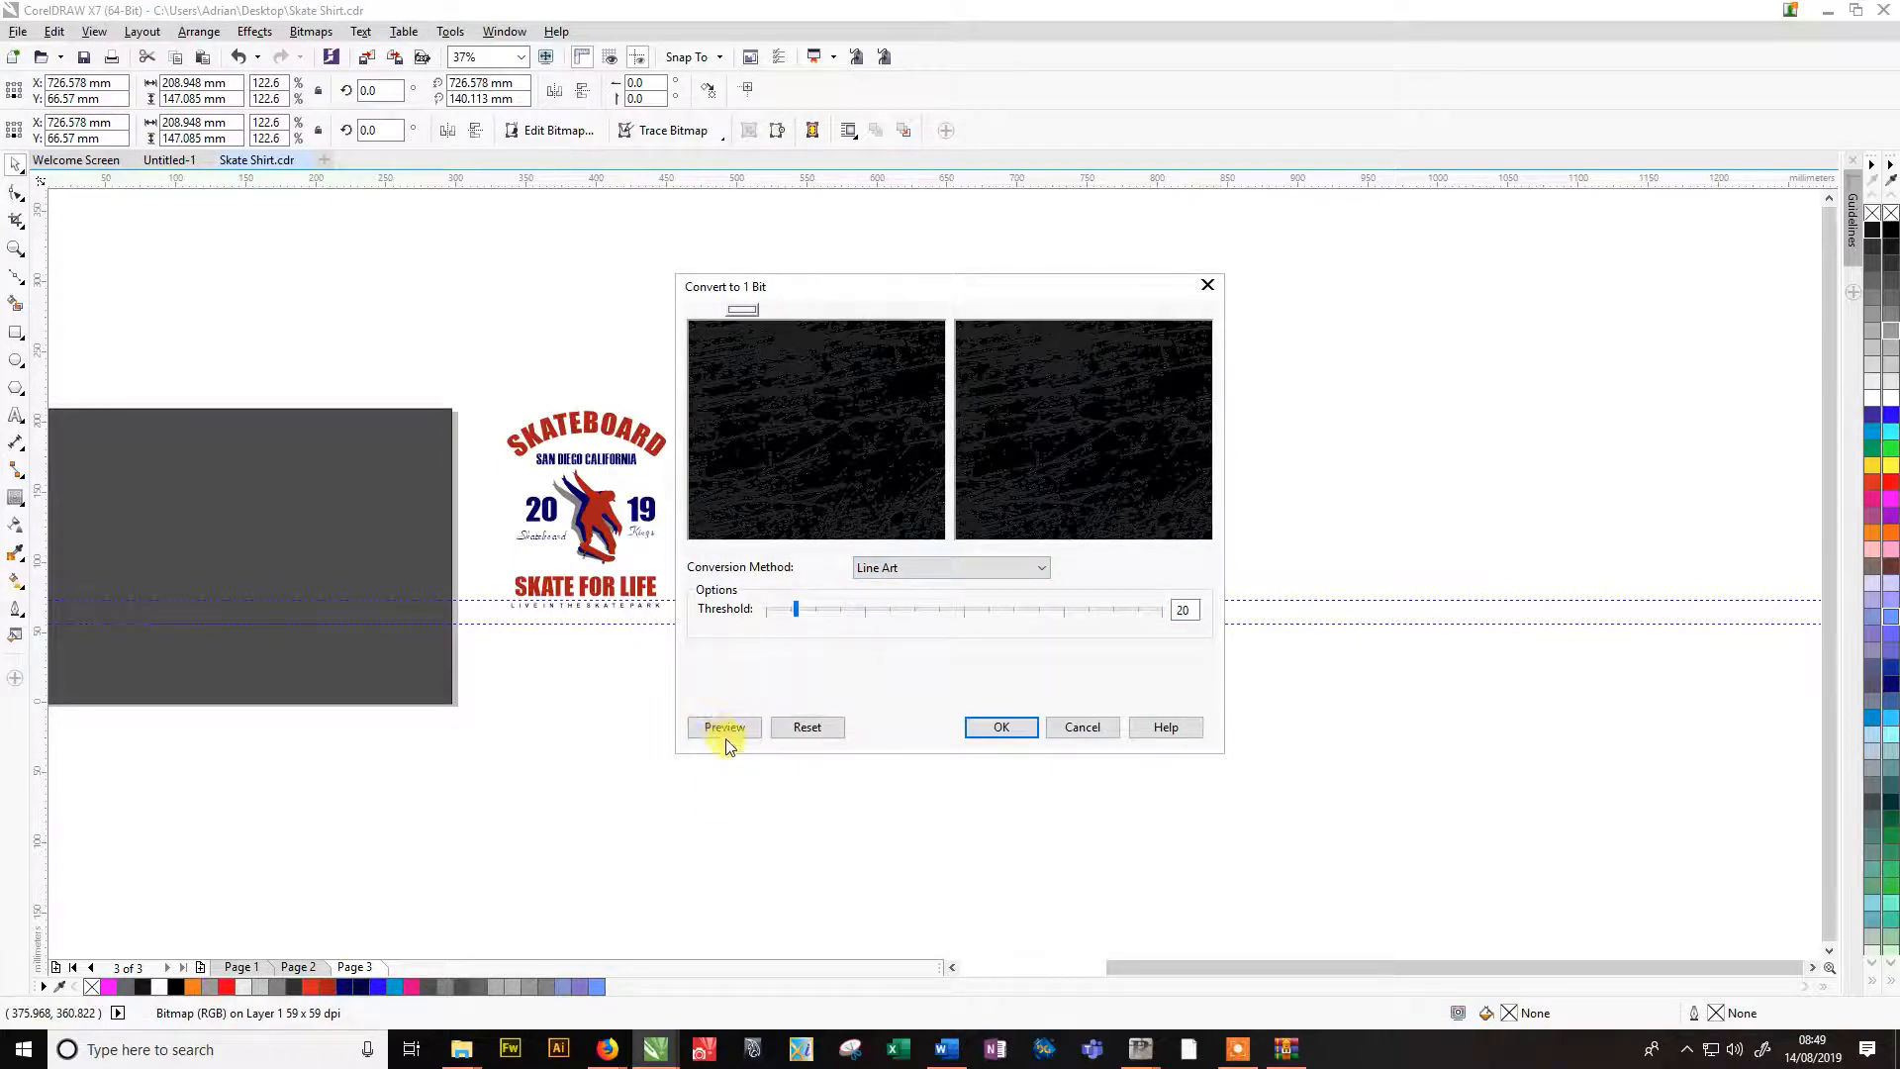
click(728, 732)
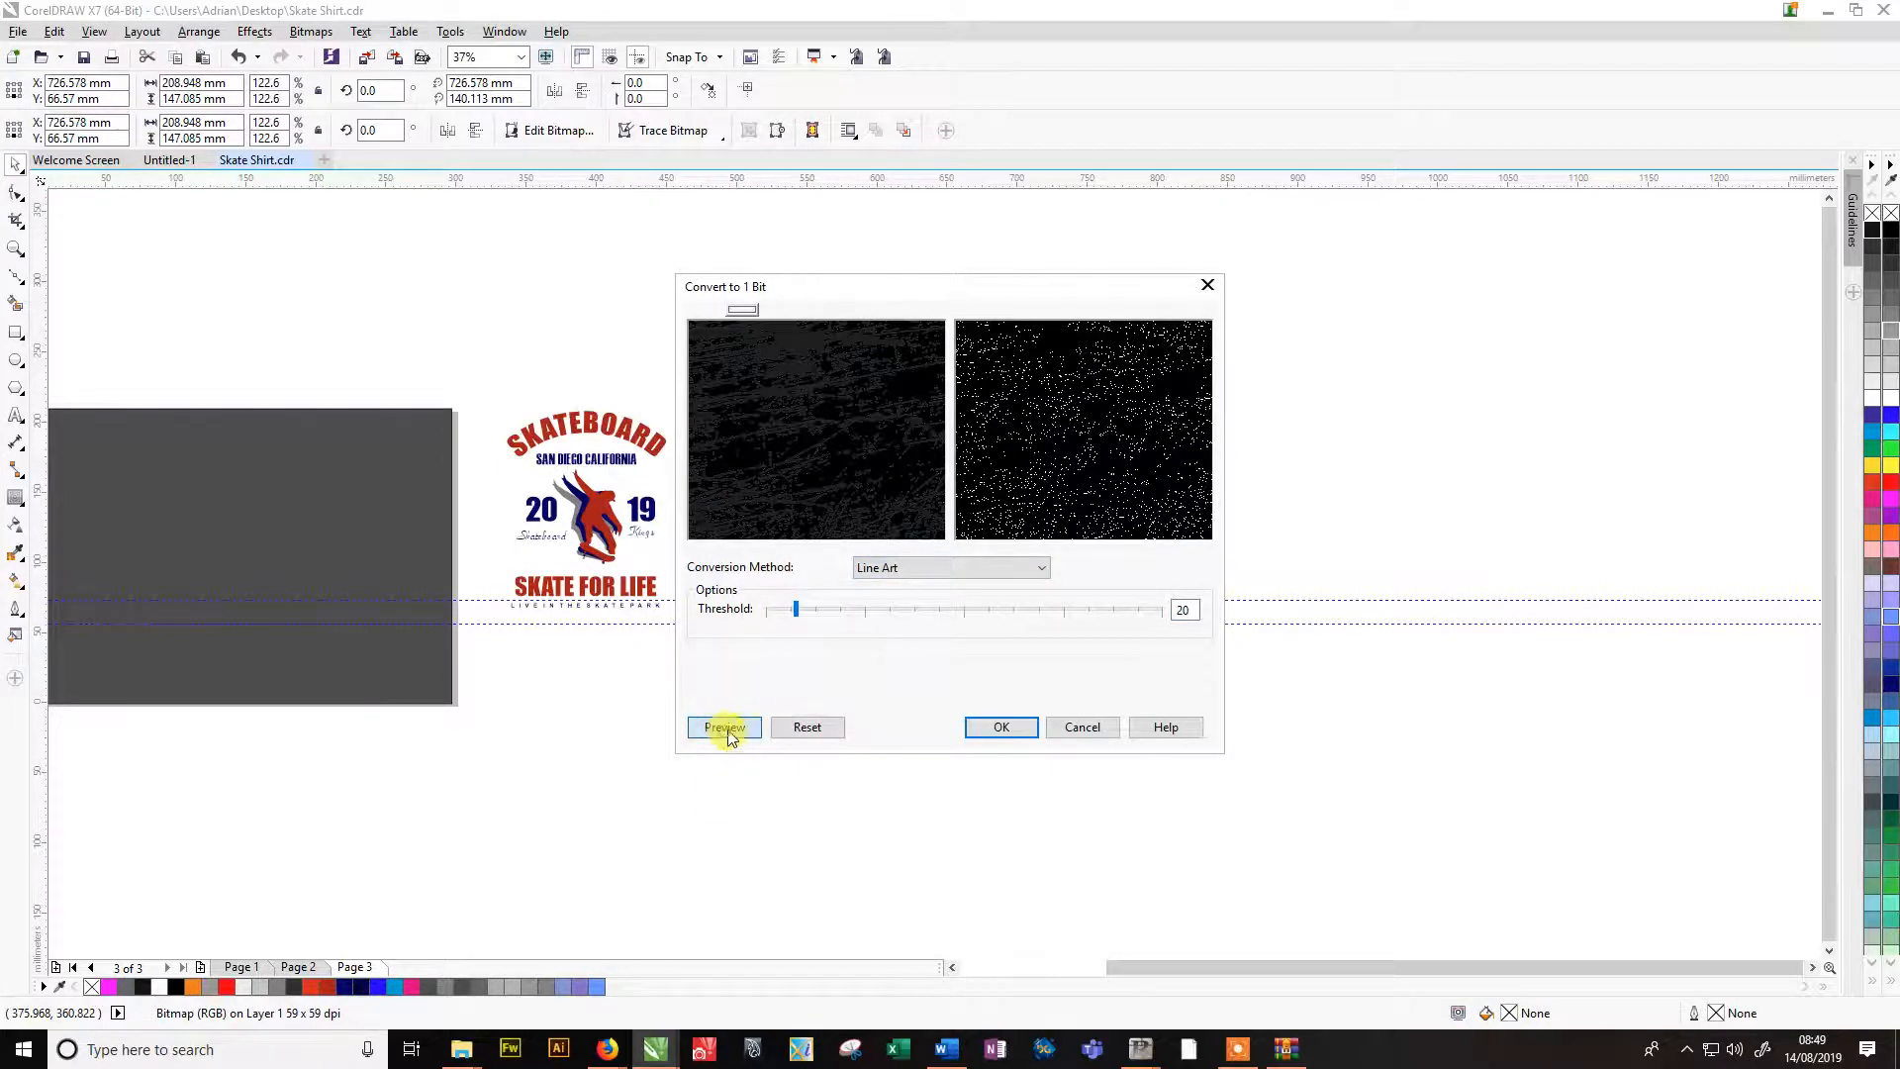
click(1001, 729)
Move the black design onto the dark grey rectangle and position the monochrome texture over it.
drag(1111, 499, 1222, 468)
drag(679, 373, 900, 643)
drag(838, 539, 287, 572)
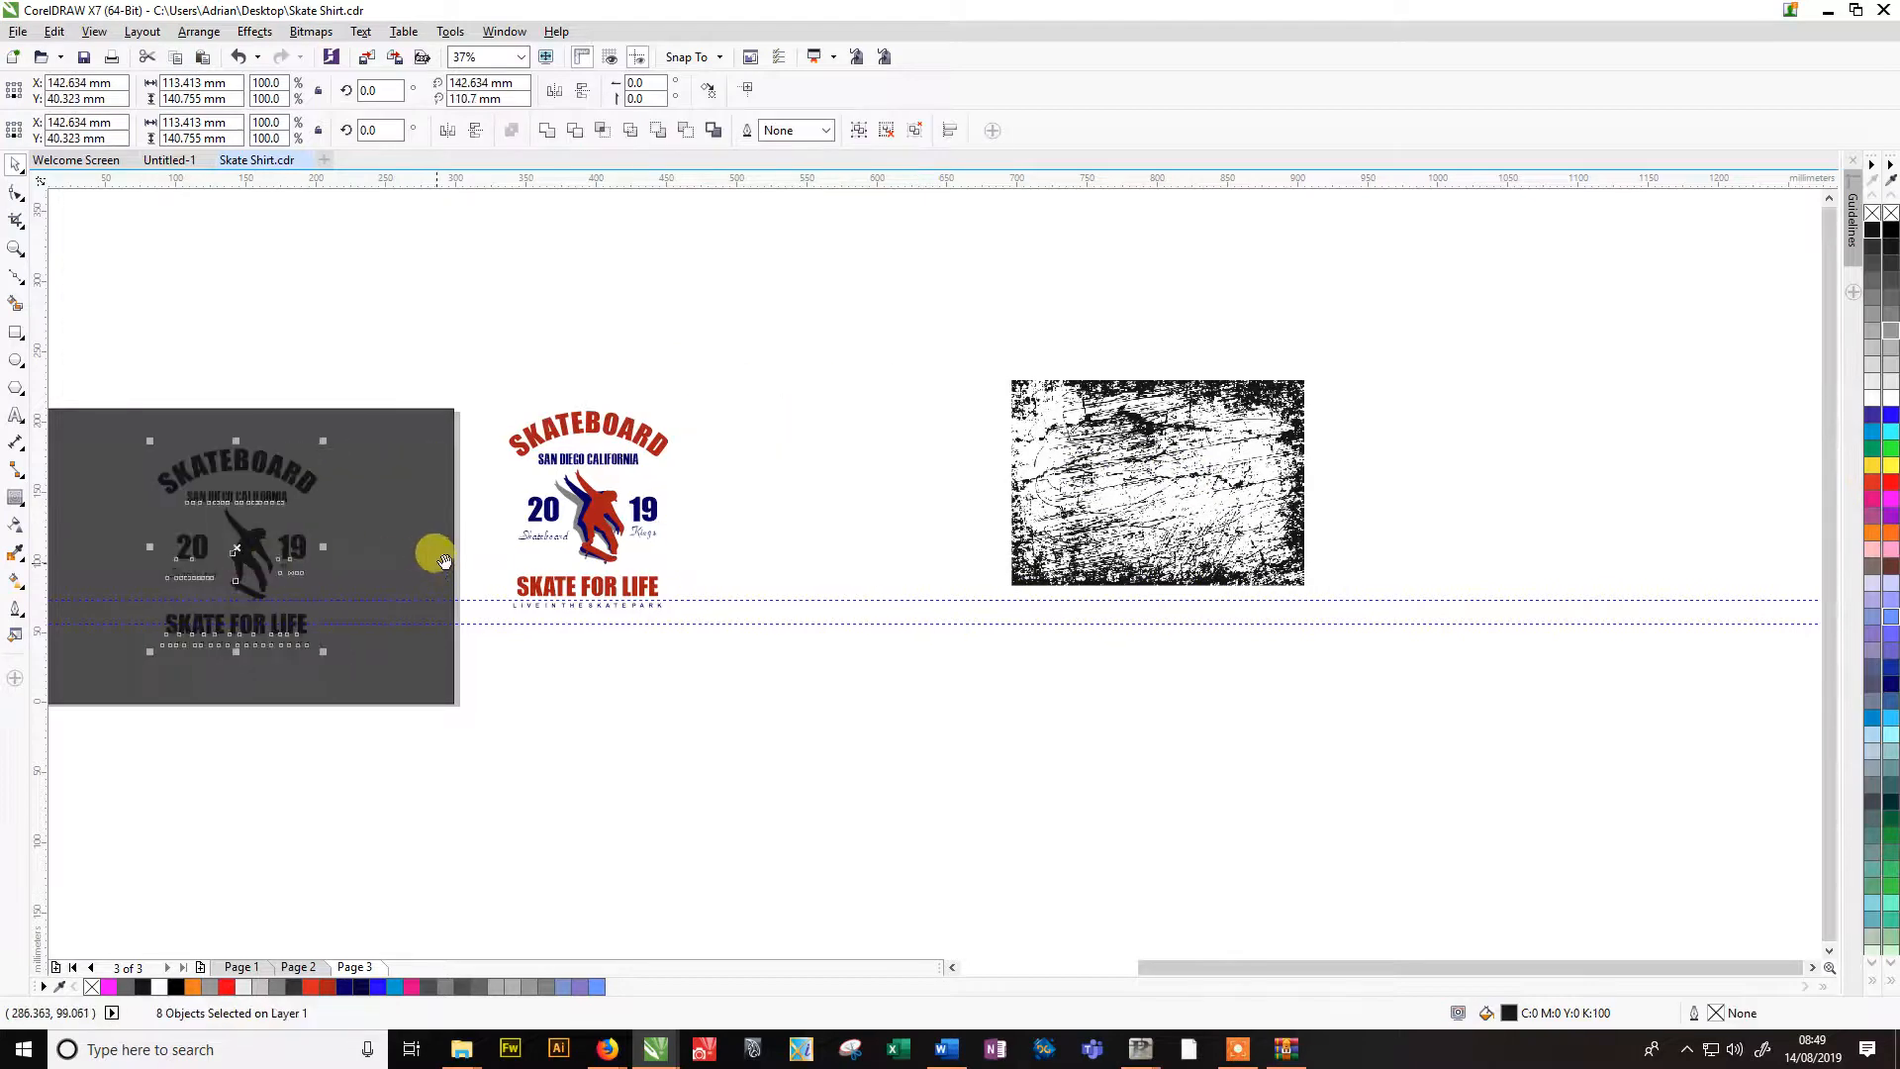
drag(443, 561, 993, 496)
click(1653, 374)
drag(1653, 374, 749, 439)
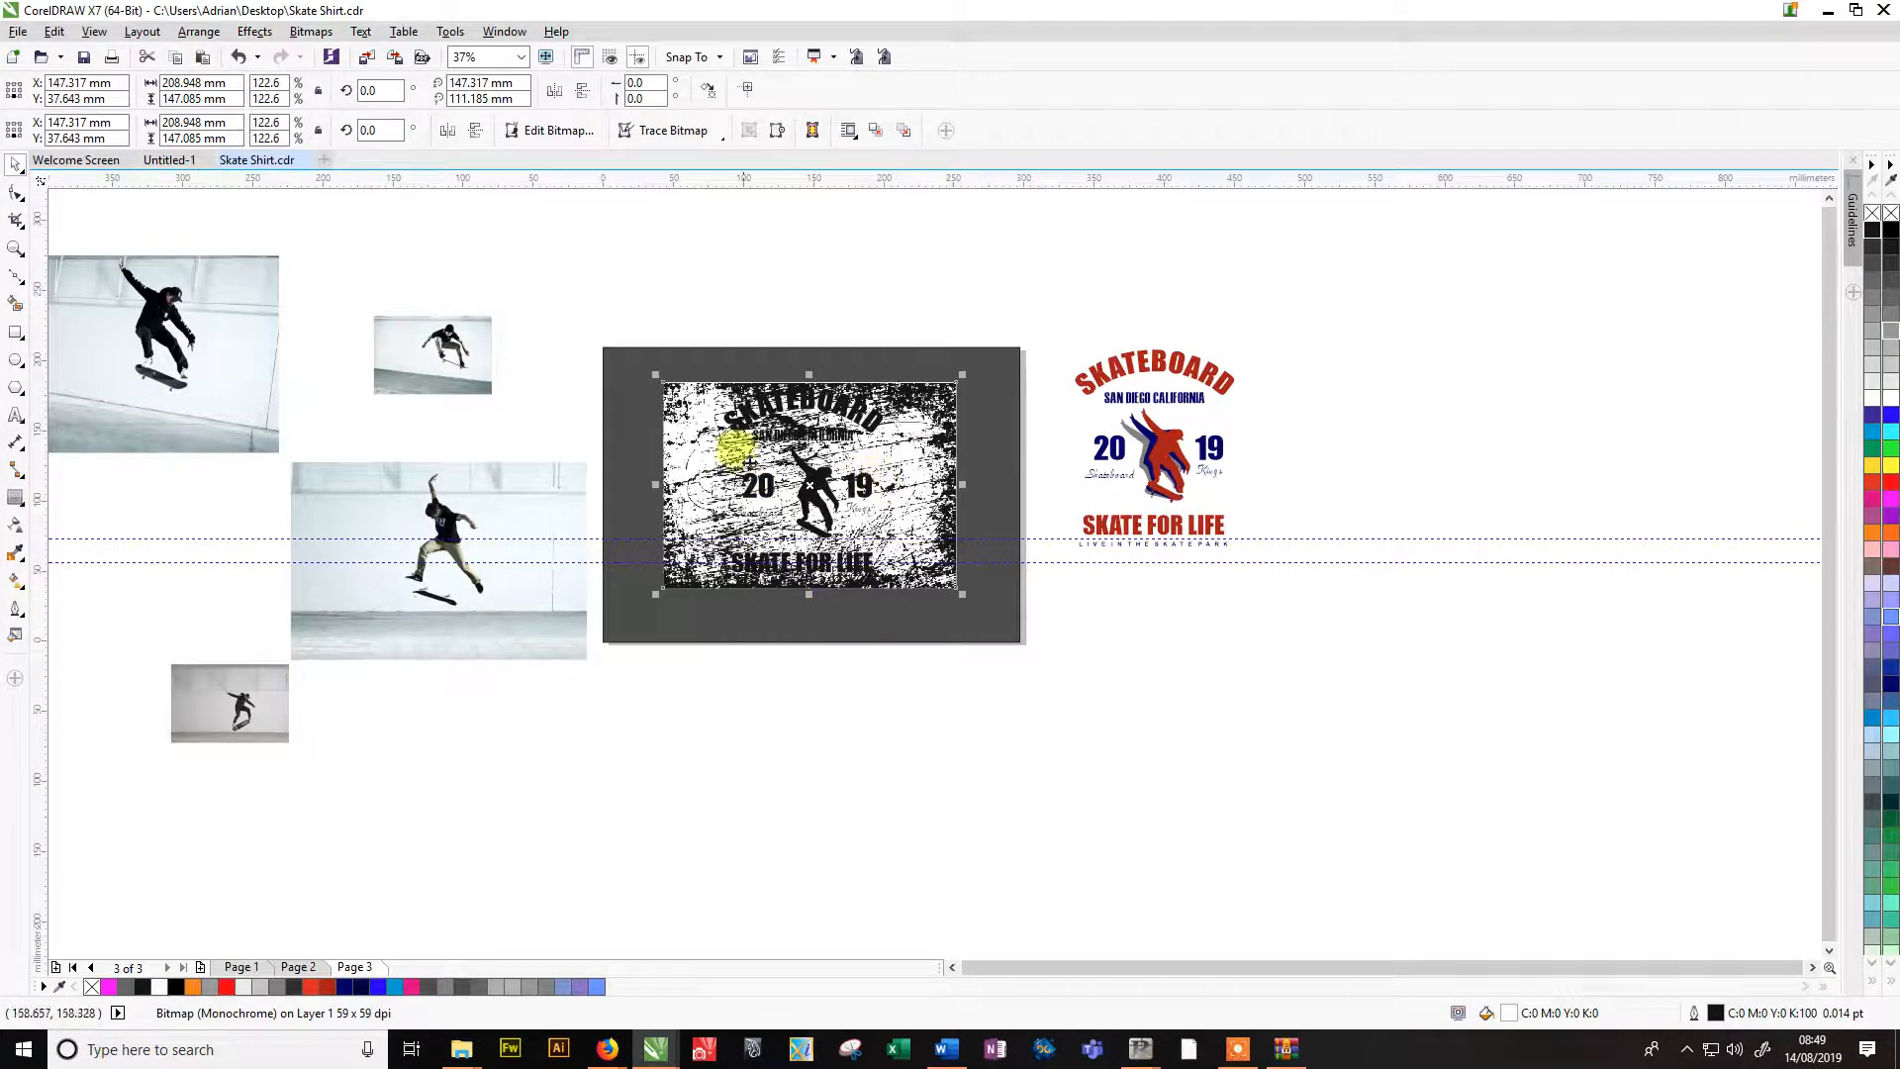
Set the fill colour of the monochrome texture bitmap to 60% black.
click(1878, 216)
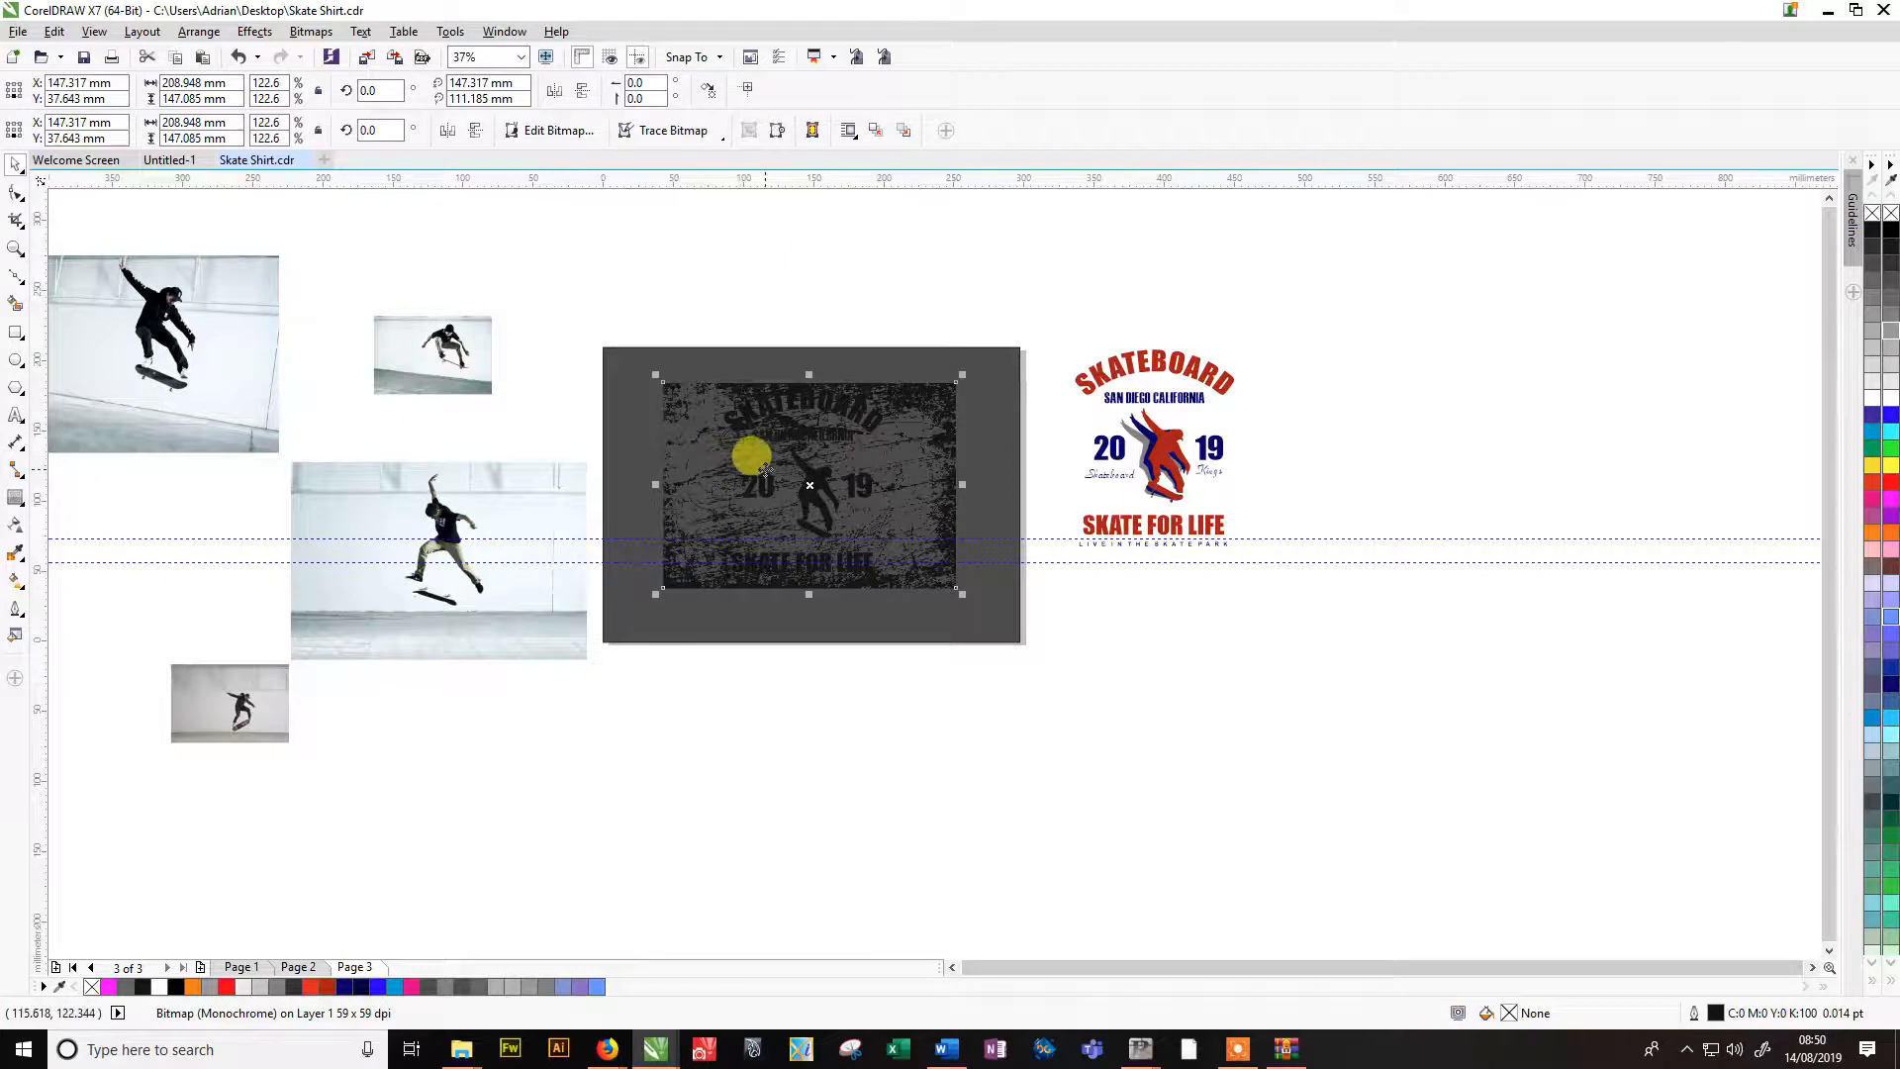
click(1874, 302)
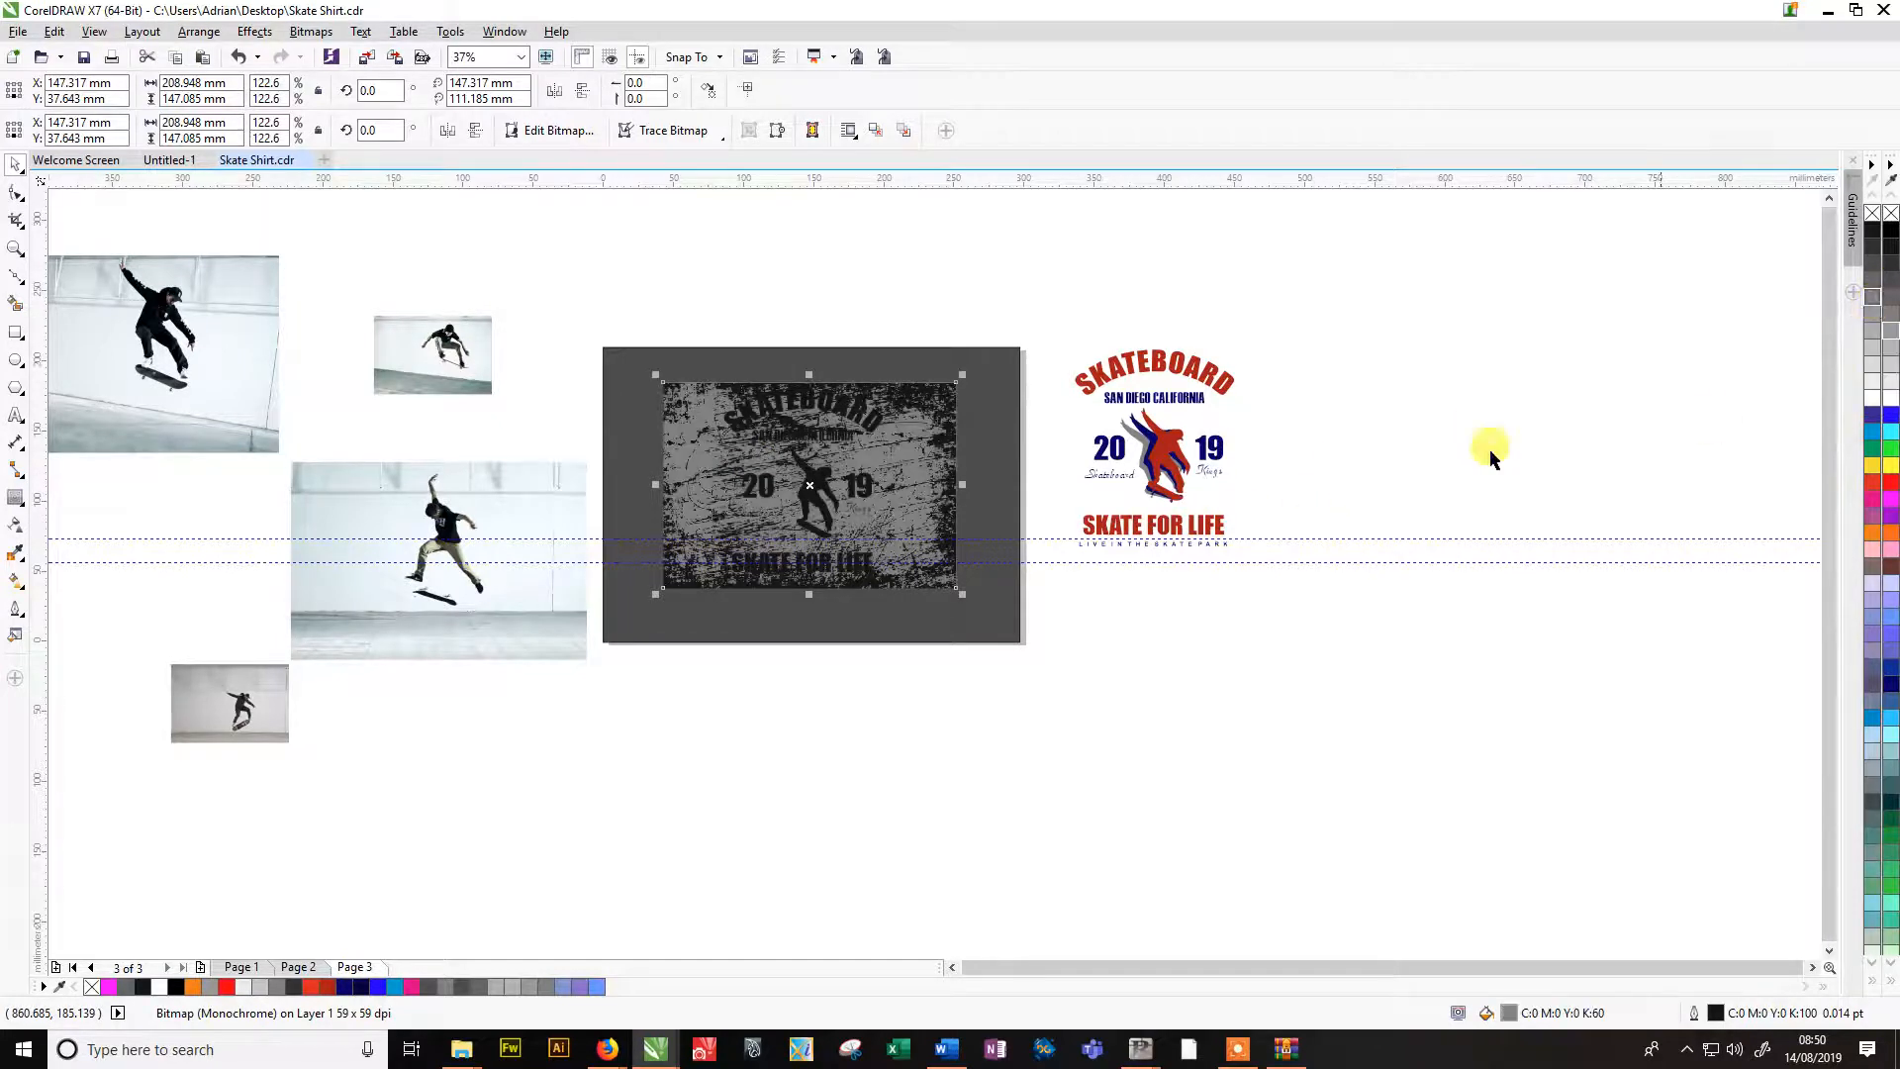
click(1441, 478)
Fill the background rectangle behind the design with 50% black.
click(988, 513)
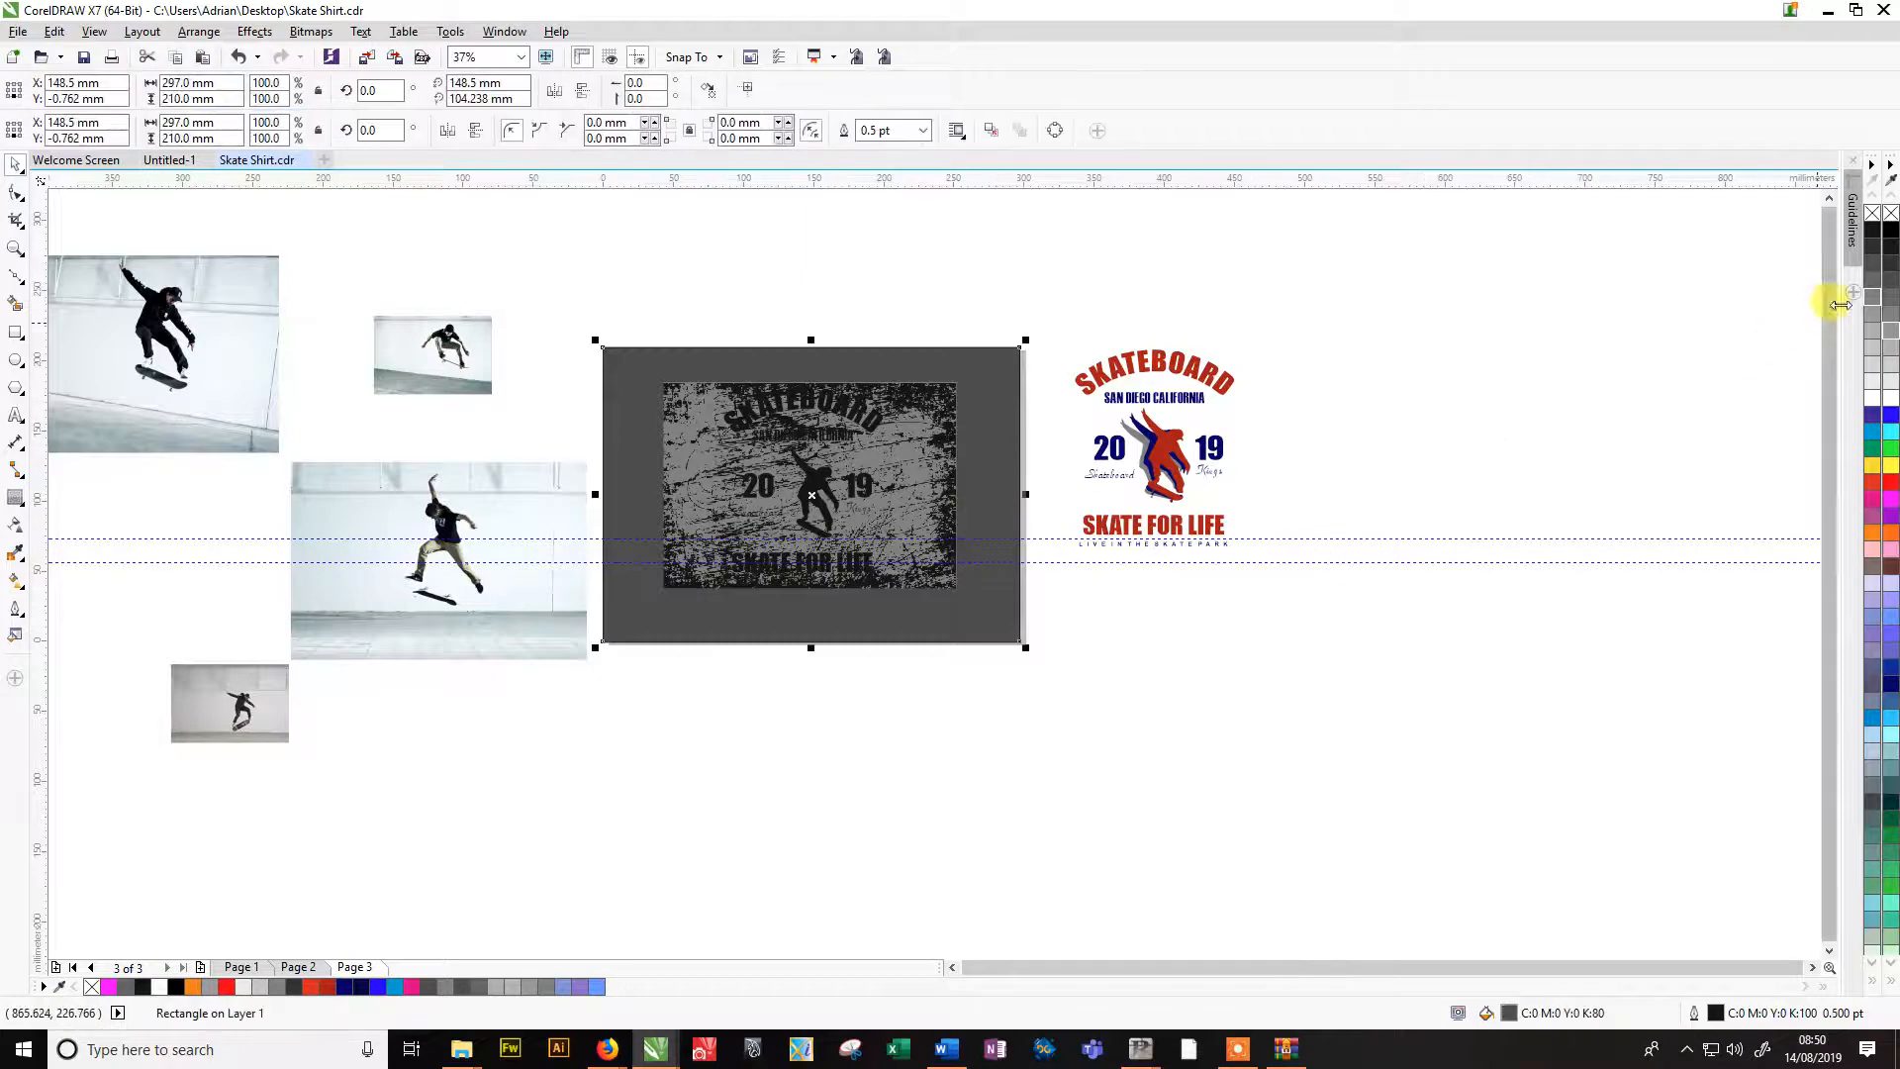
click(1874, 302)
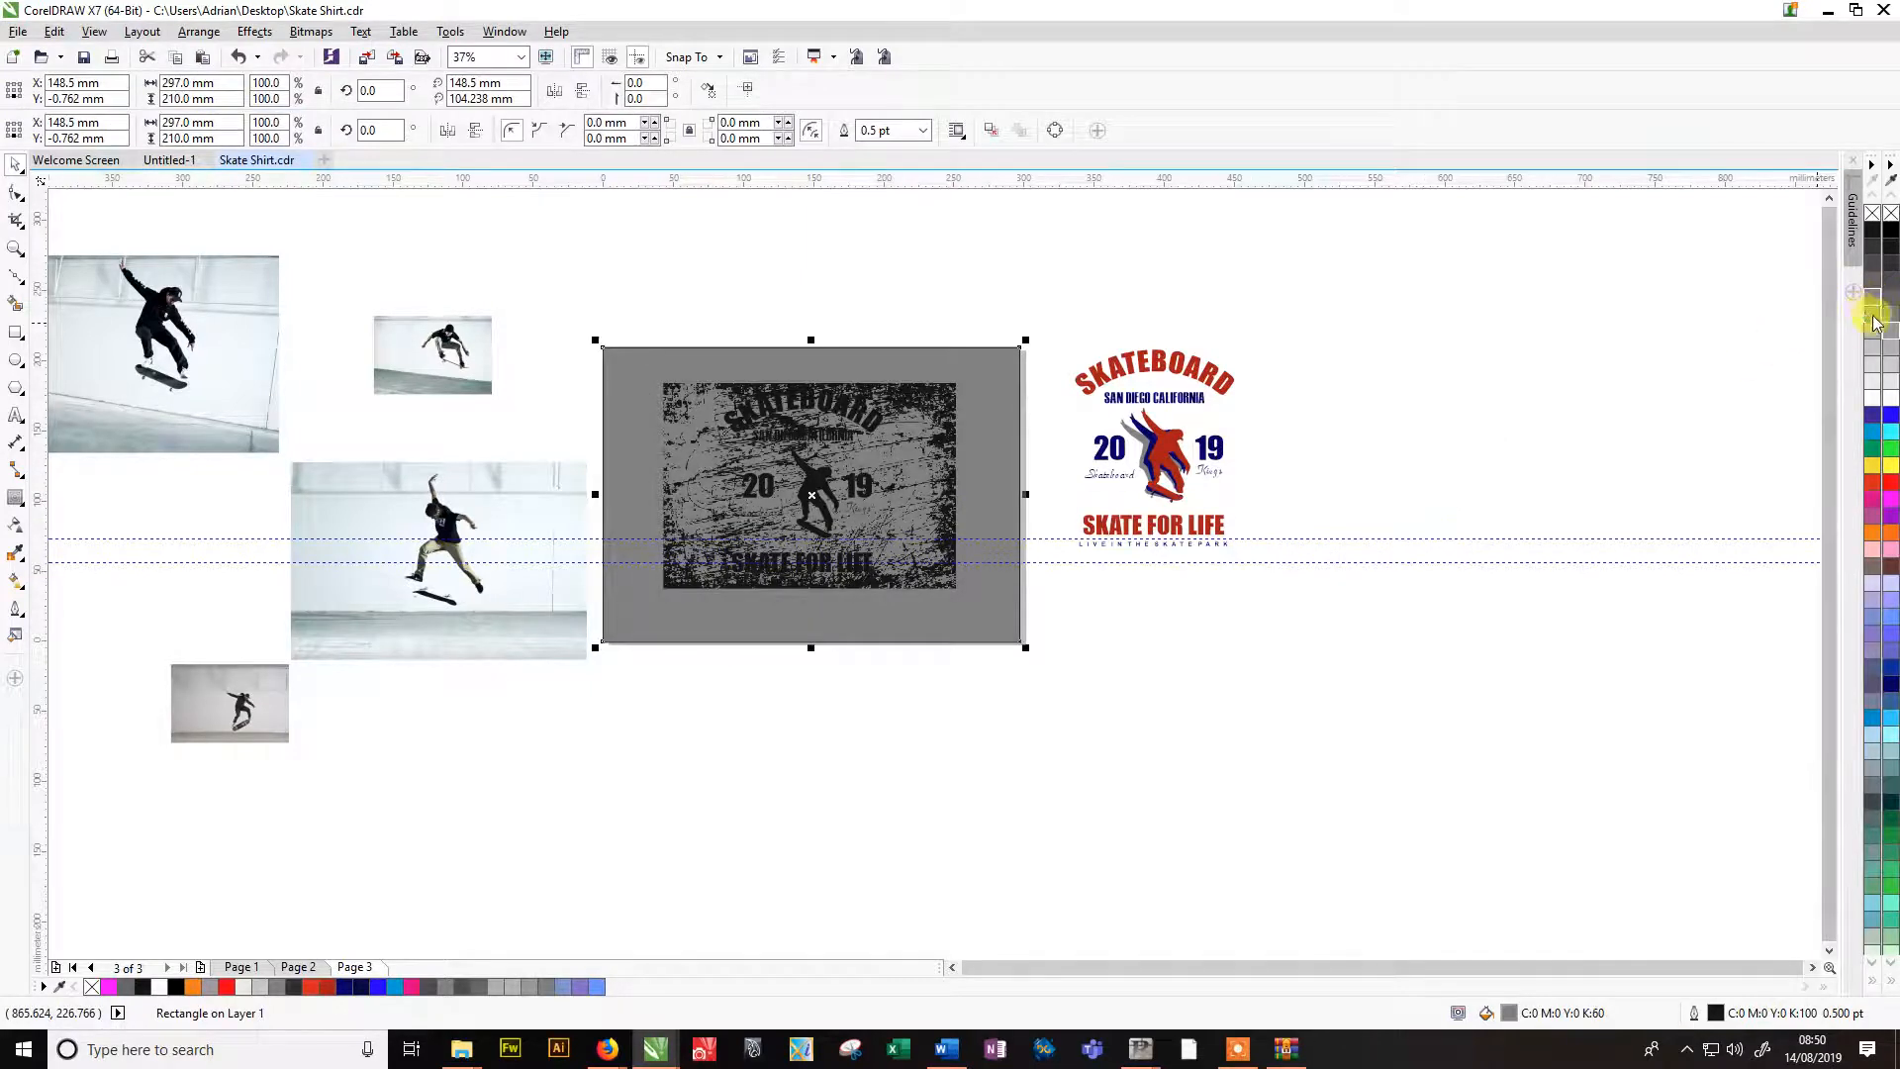
click(1872, 313)
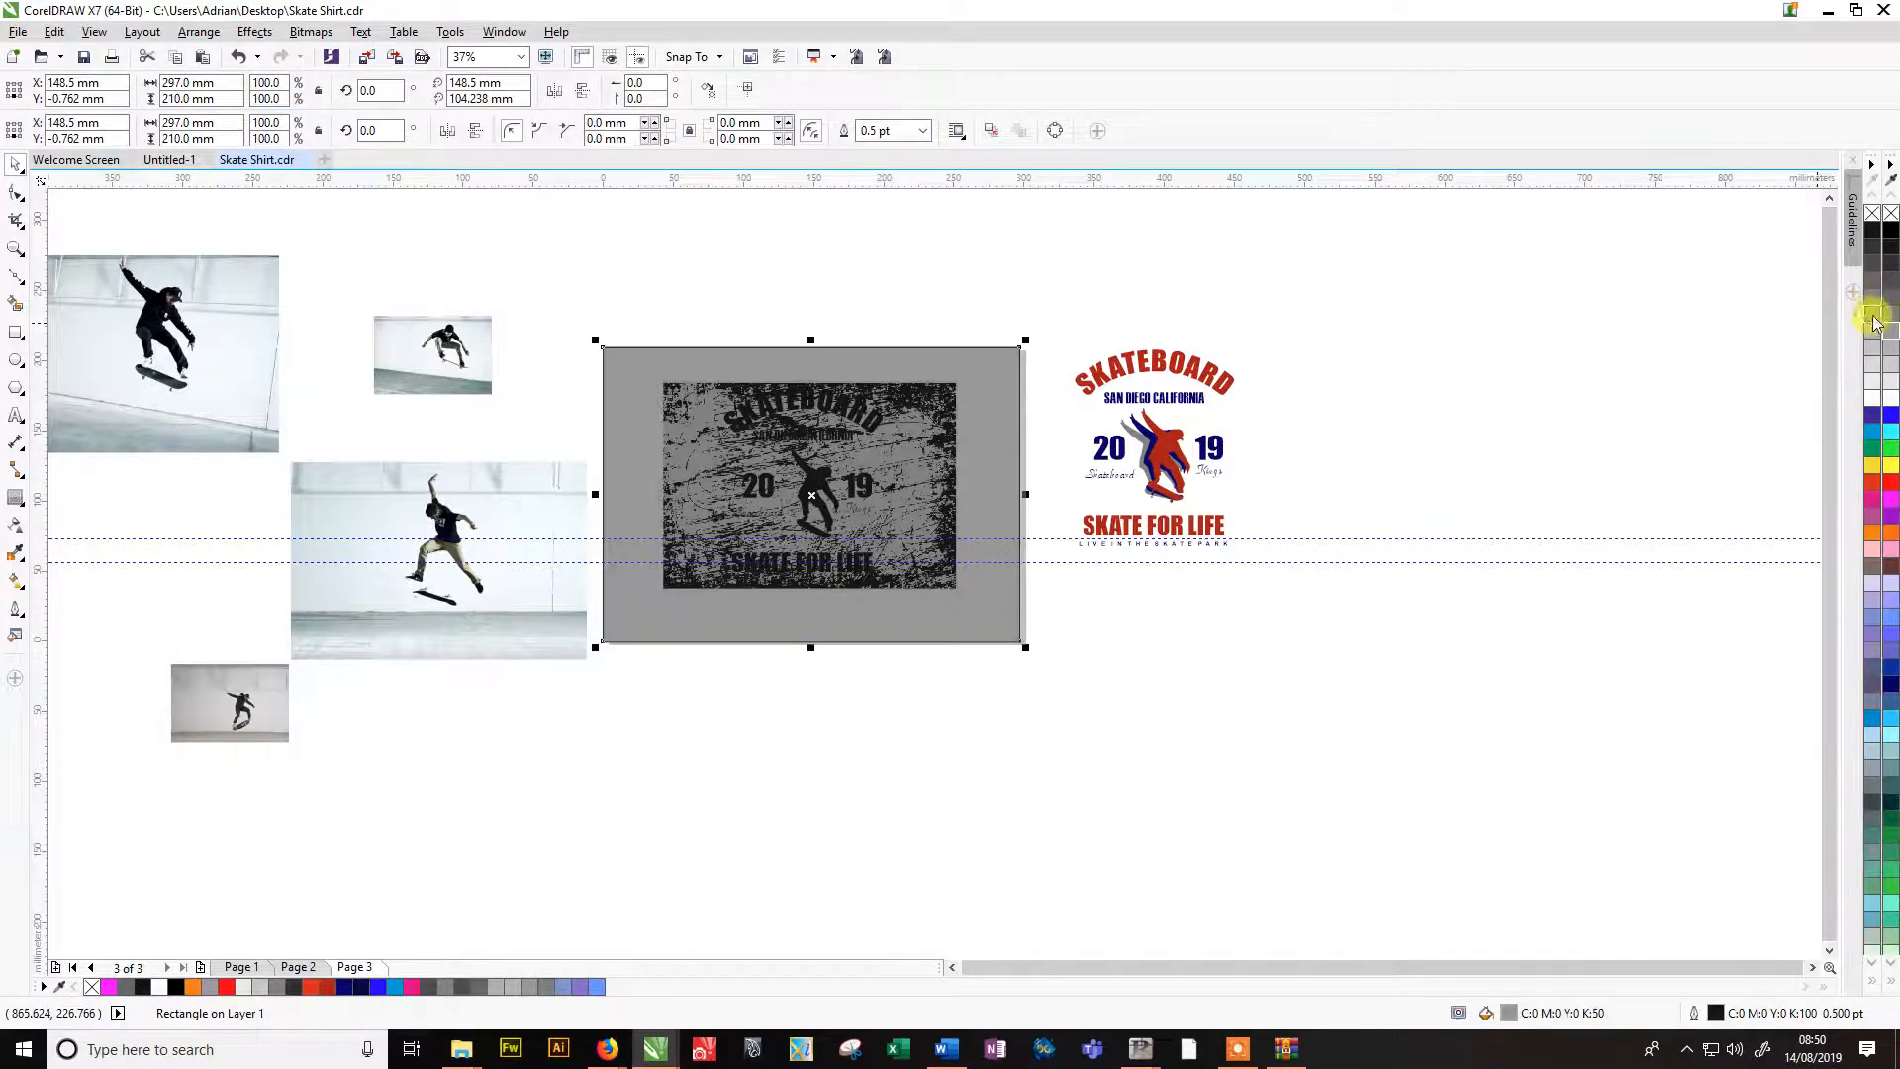
Try 50%, 60% and 40% black as the outline colour of the texture bitmap.
click(945, 409)
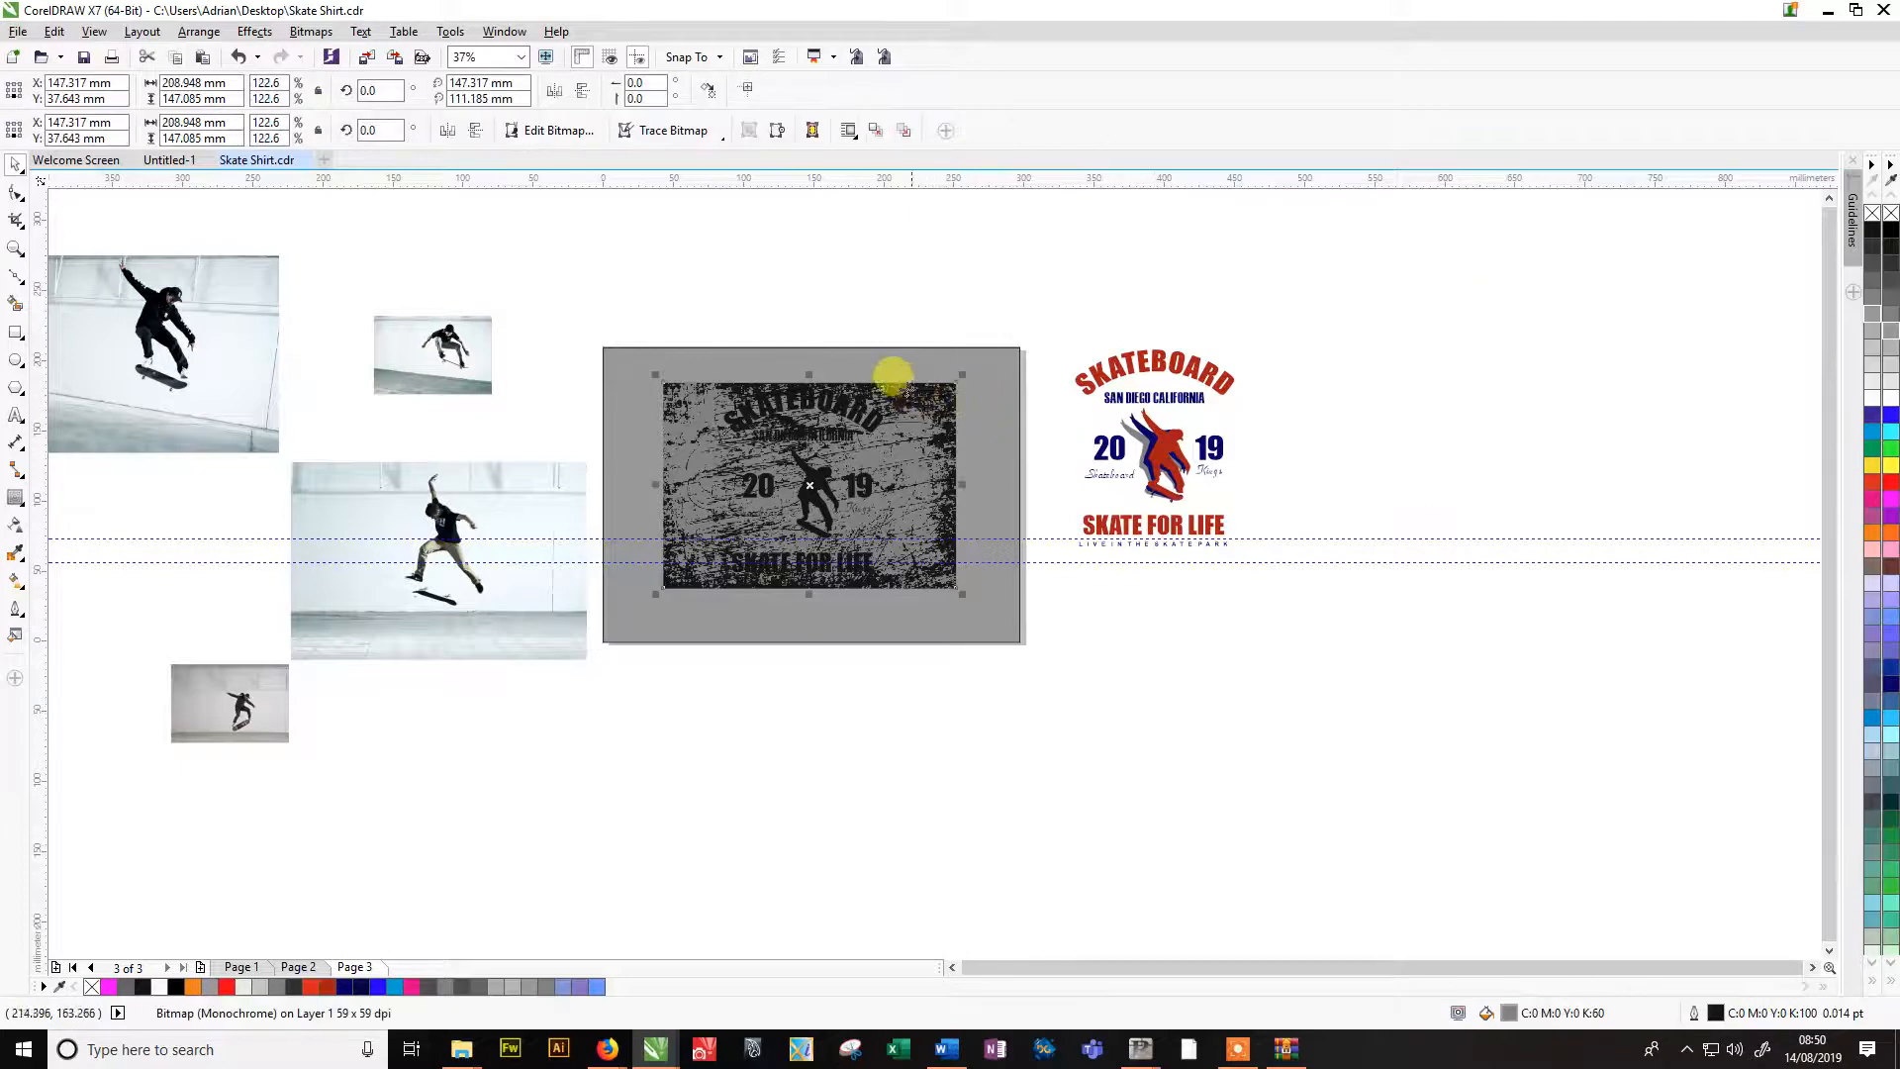
right_click(1875, 317)
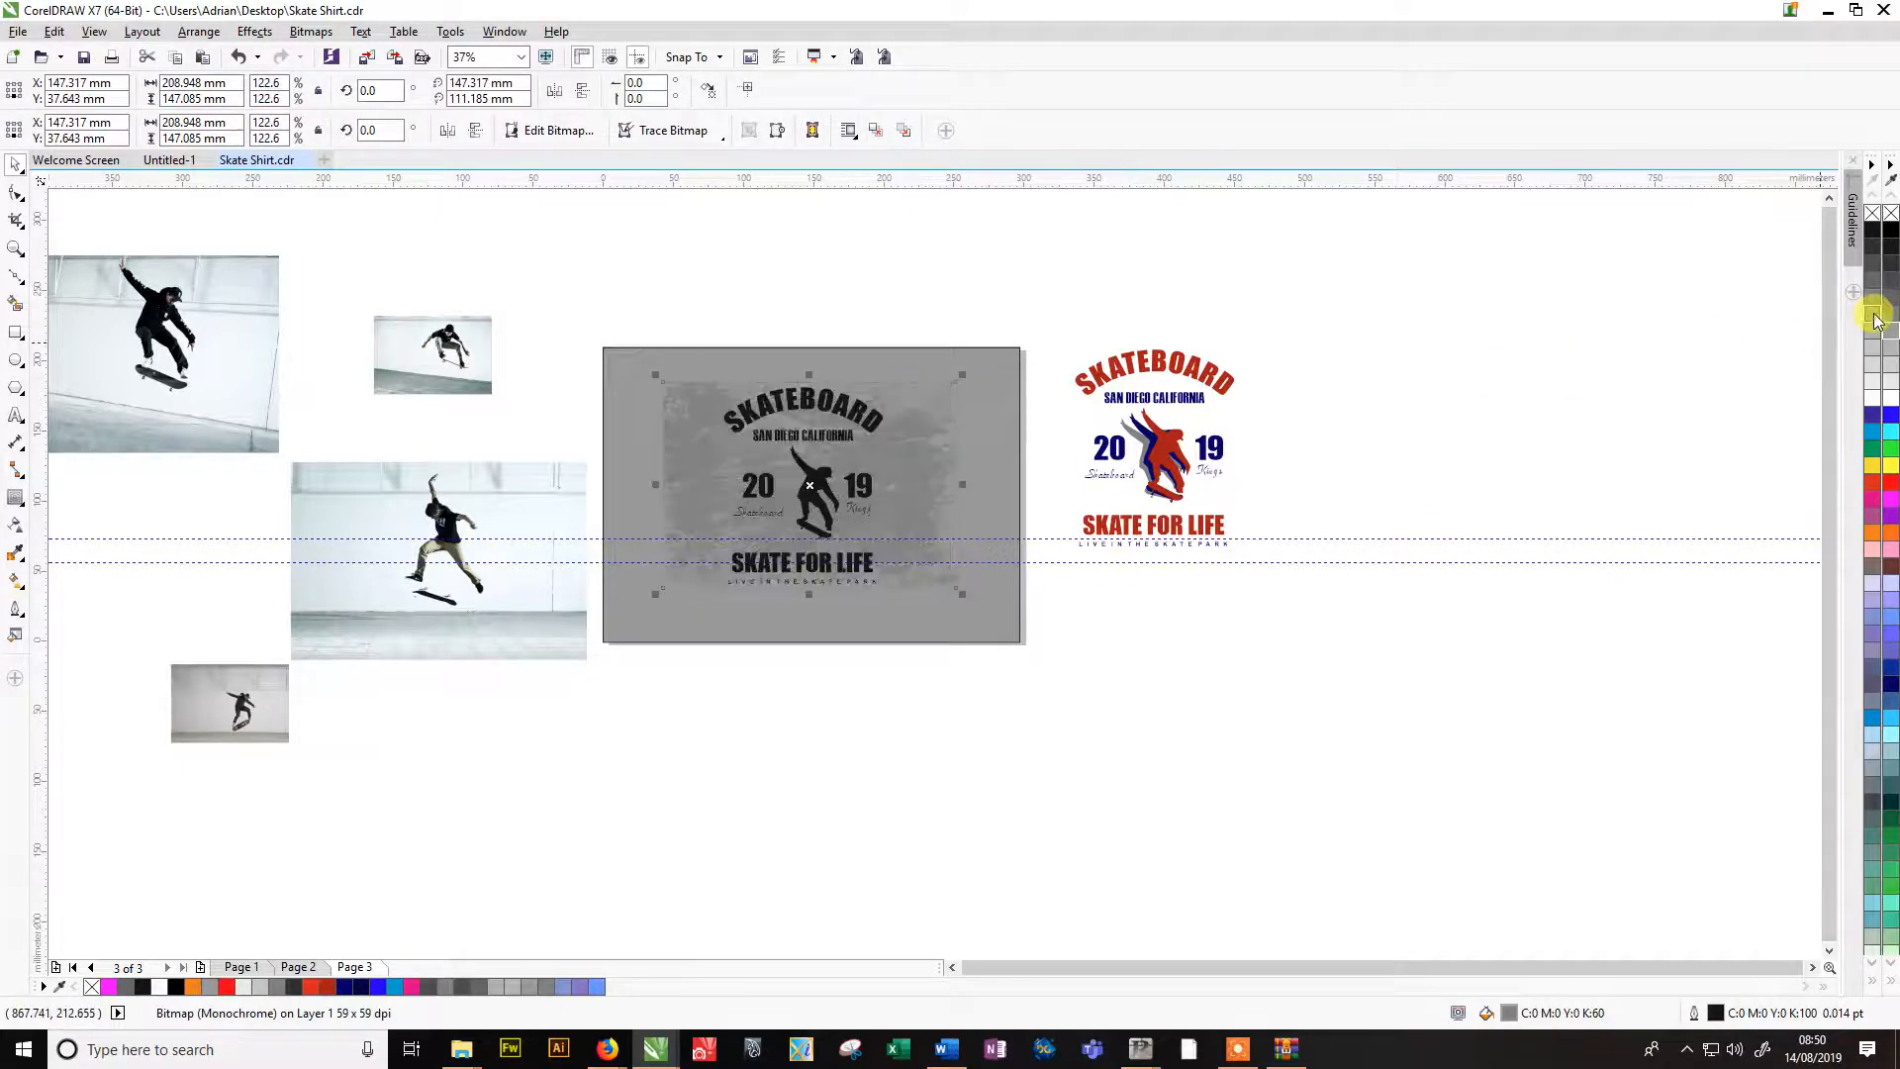
right_click(1873, 305)
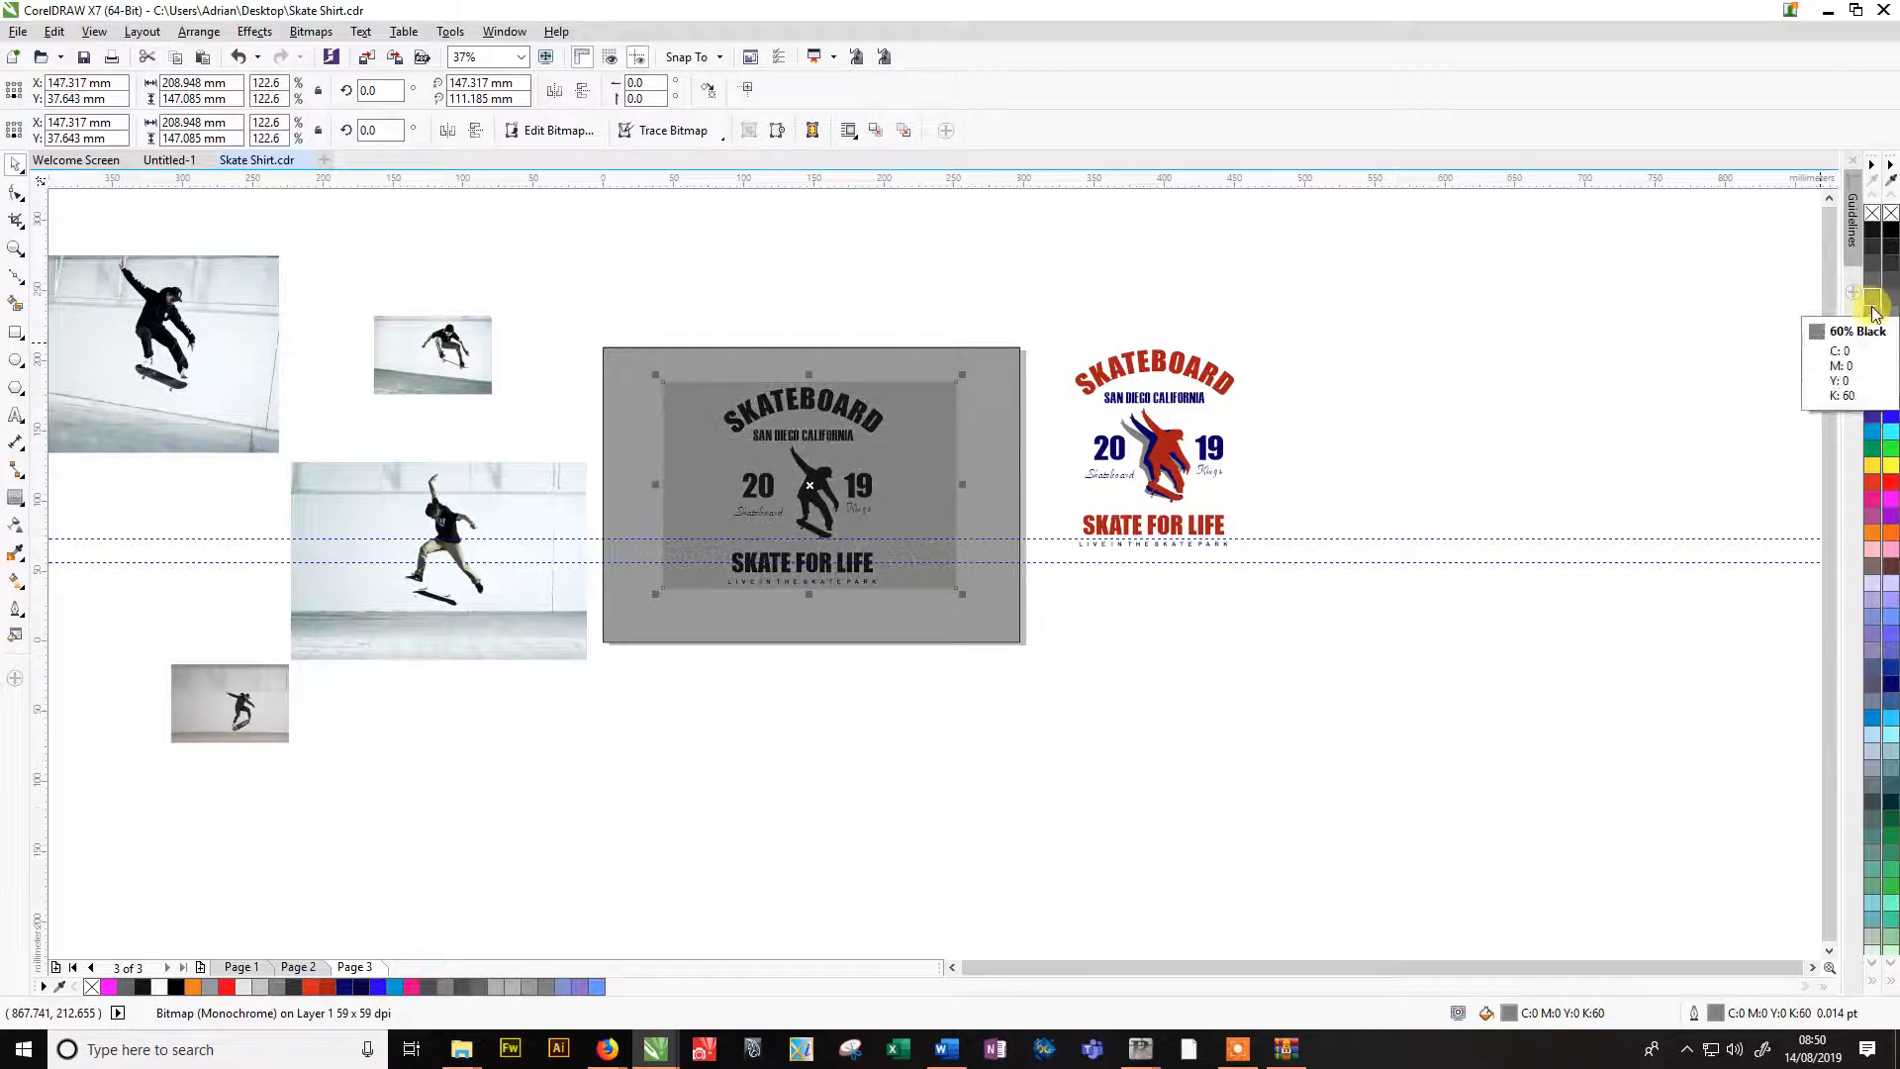
right_click(1873, 317)
right_click(1871, 339)
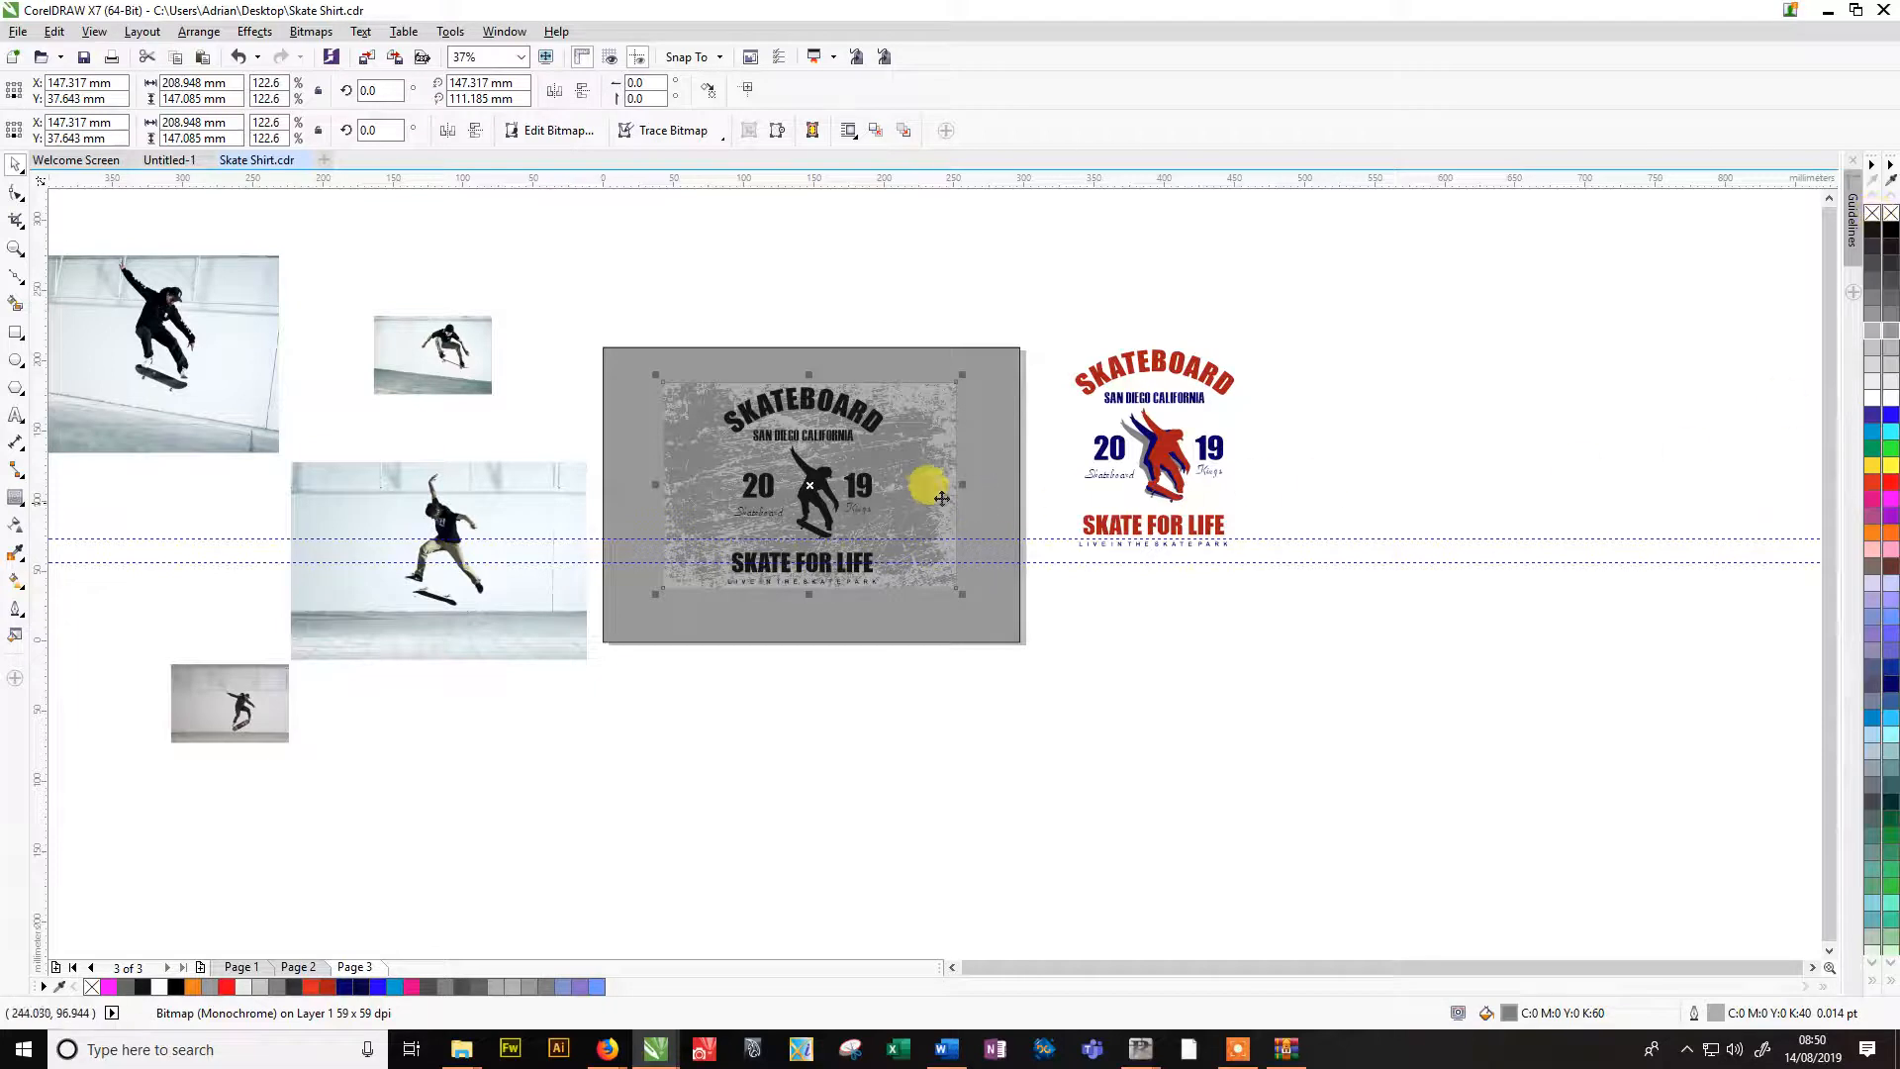
Set the texture bitmap's outline colour to 50% black in the Outline Pen settings.
double_click(1717, 1013)
click(820, 349)
click(807, 482)
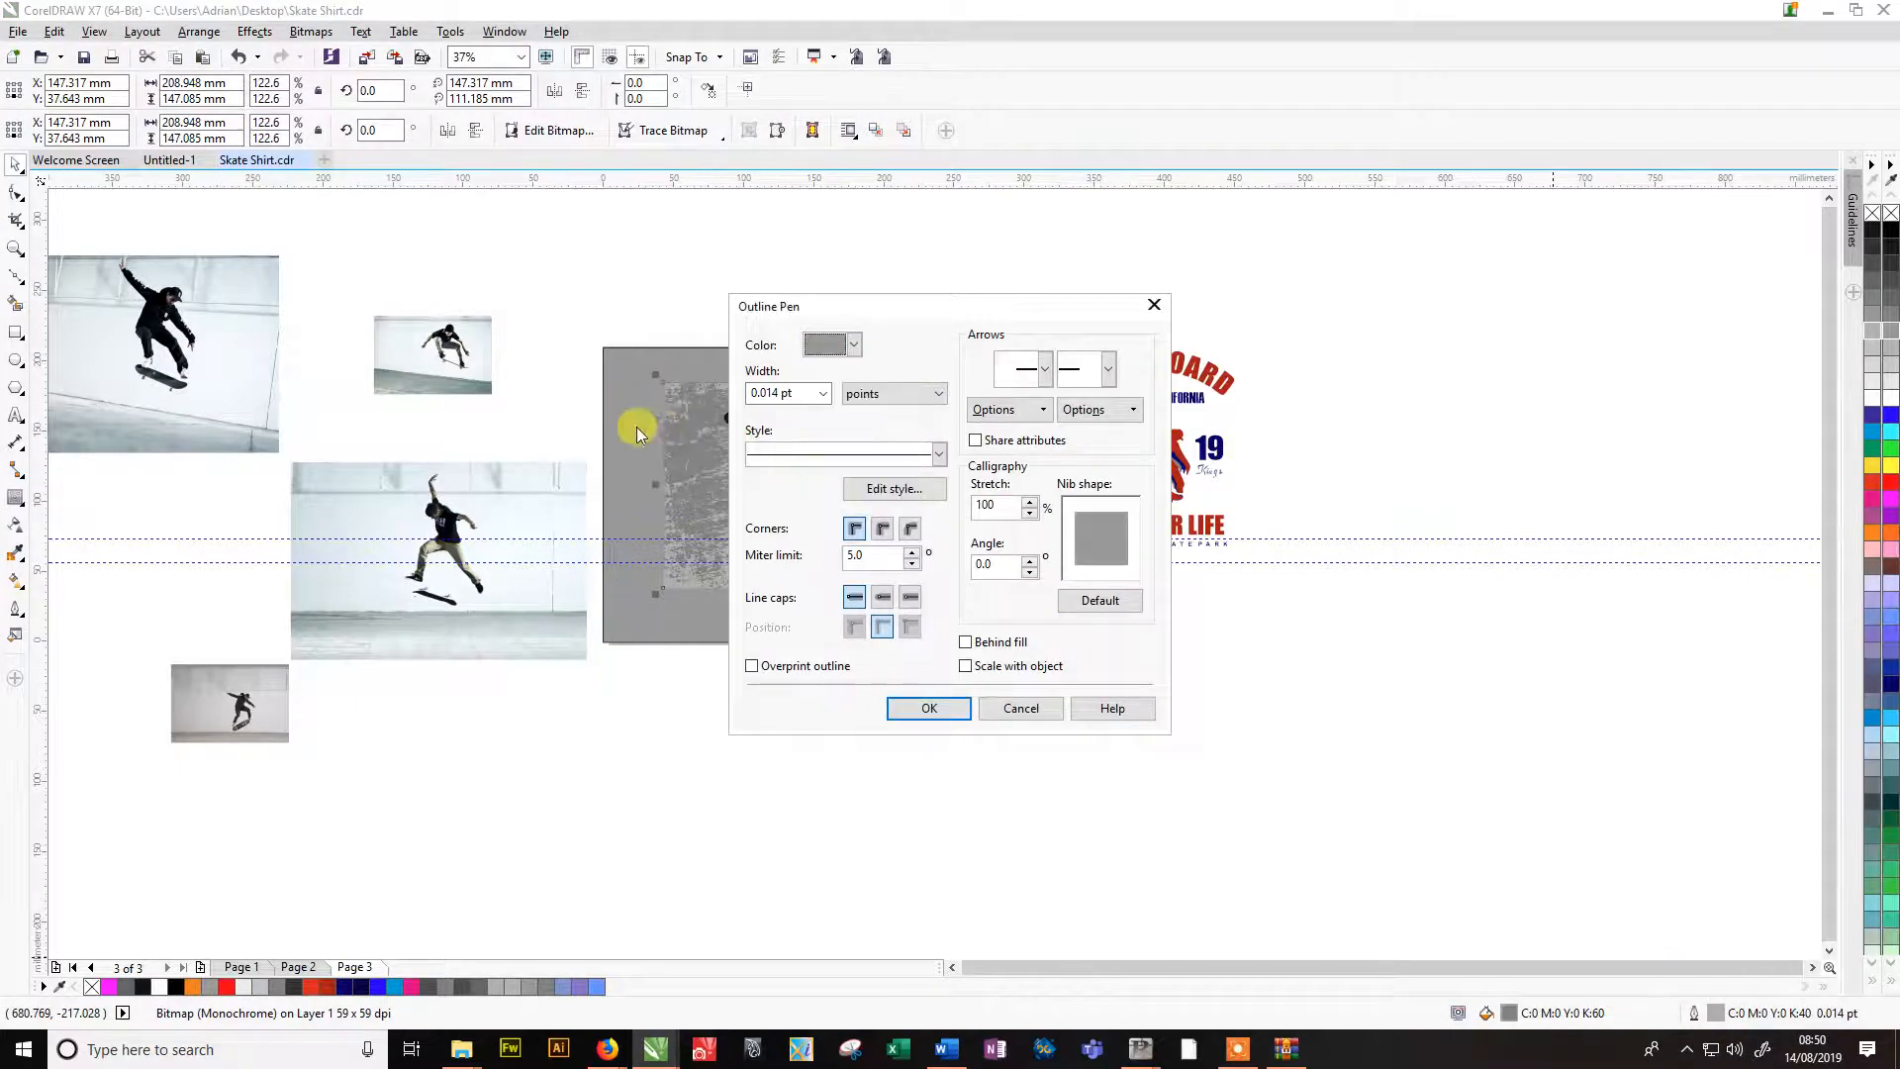
click(929, 708)
click(861, 501)
Bring the texture bitmap to the front, above the black design.
scroll(857, 482, up, 2)
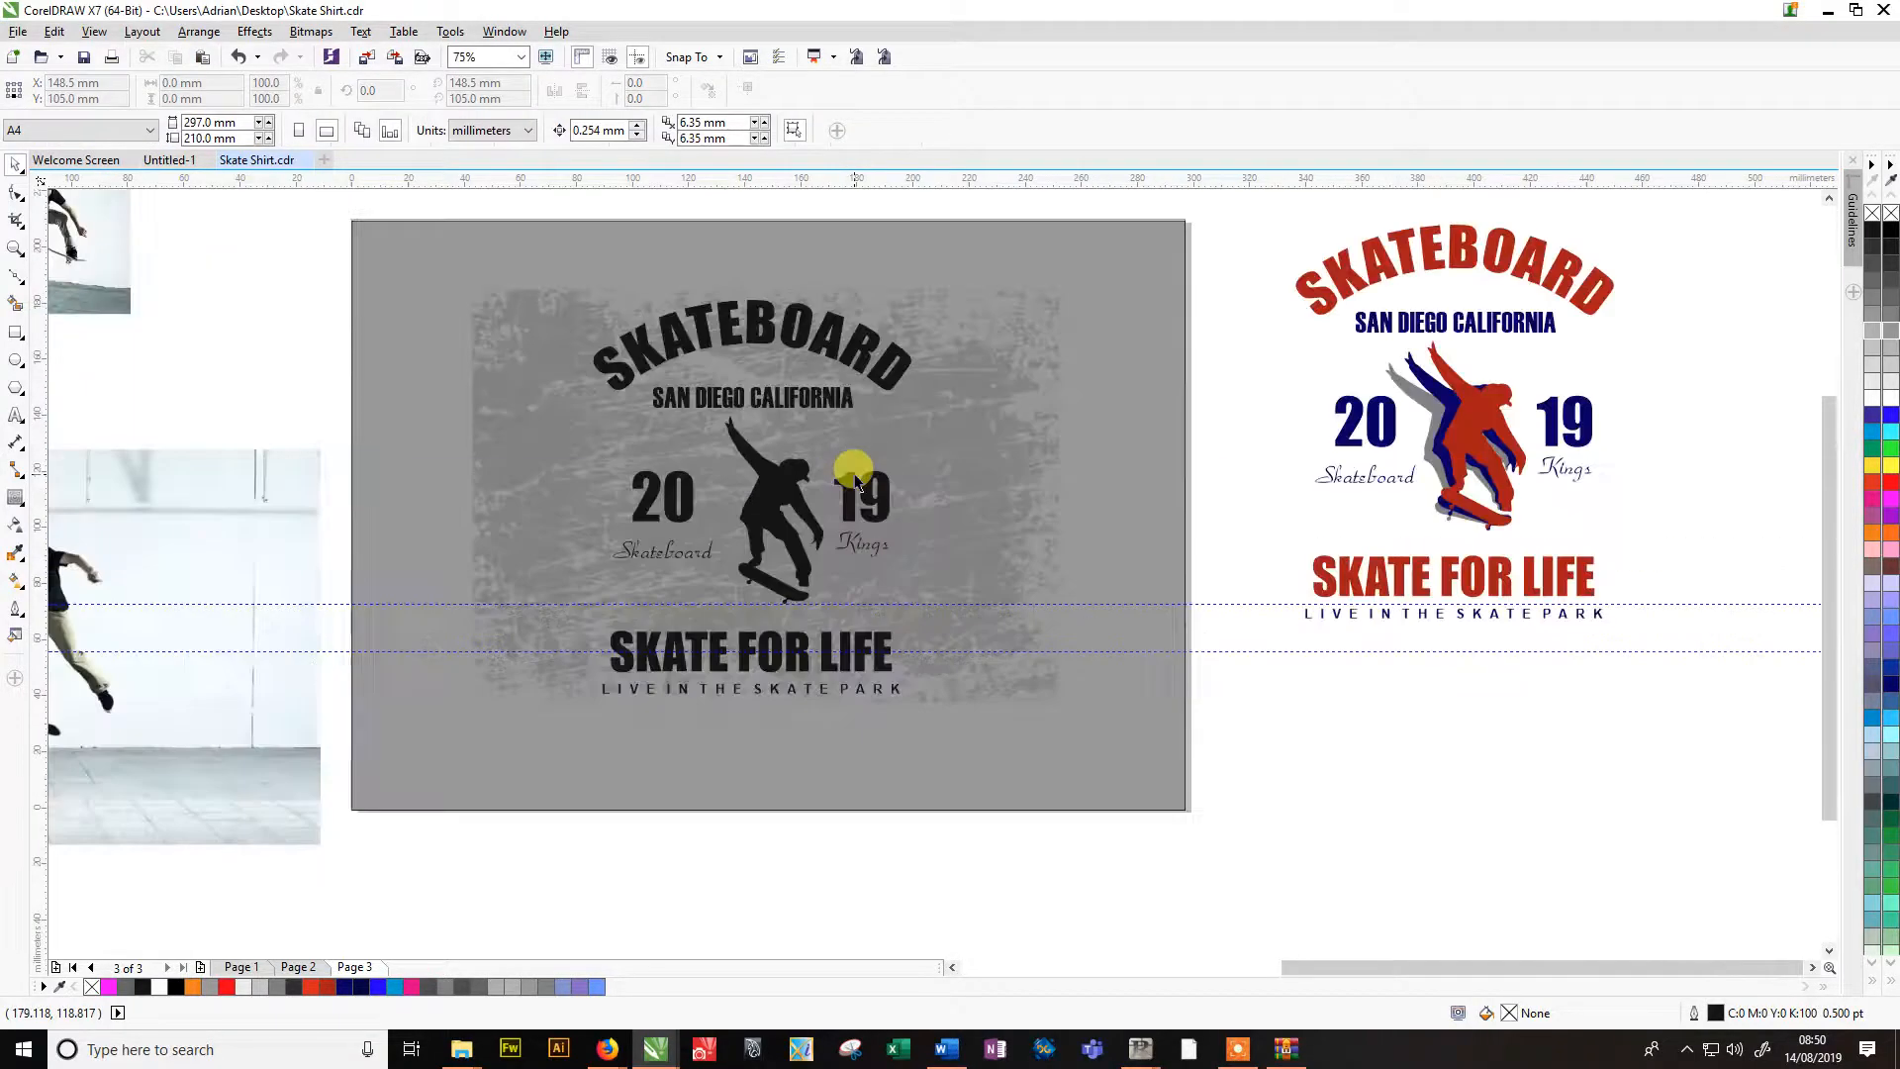
click(938, 421)
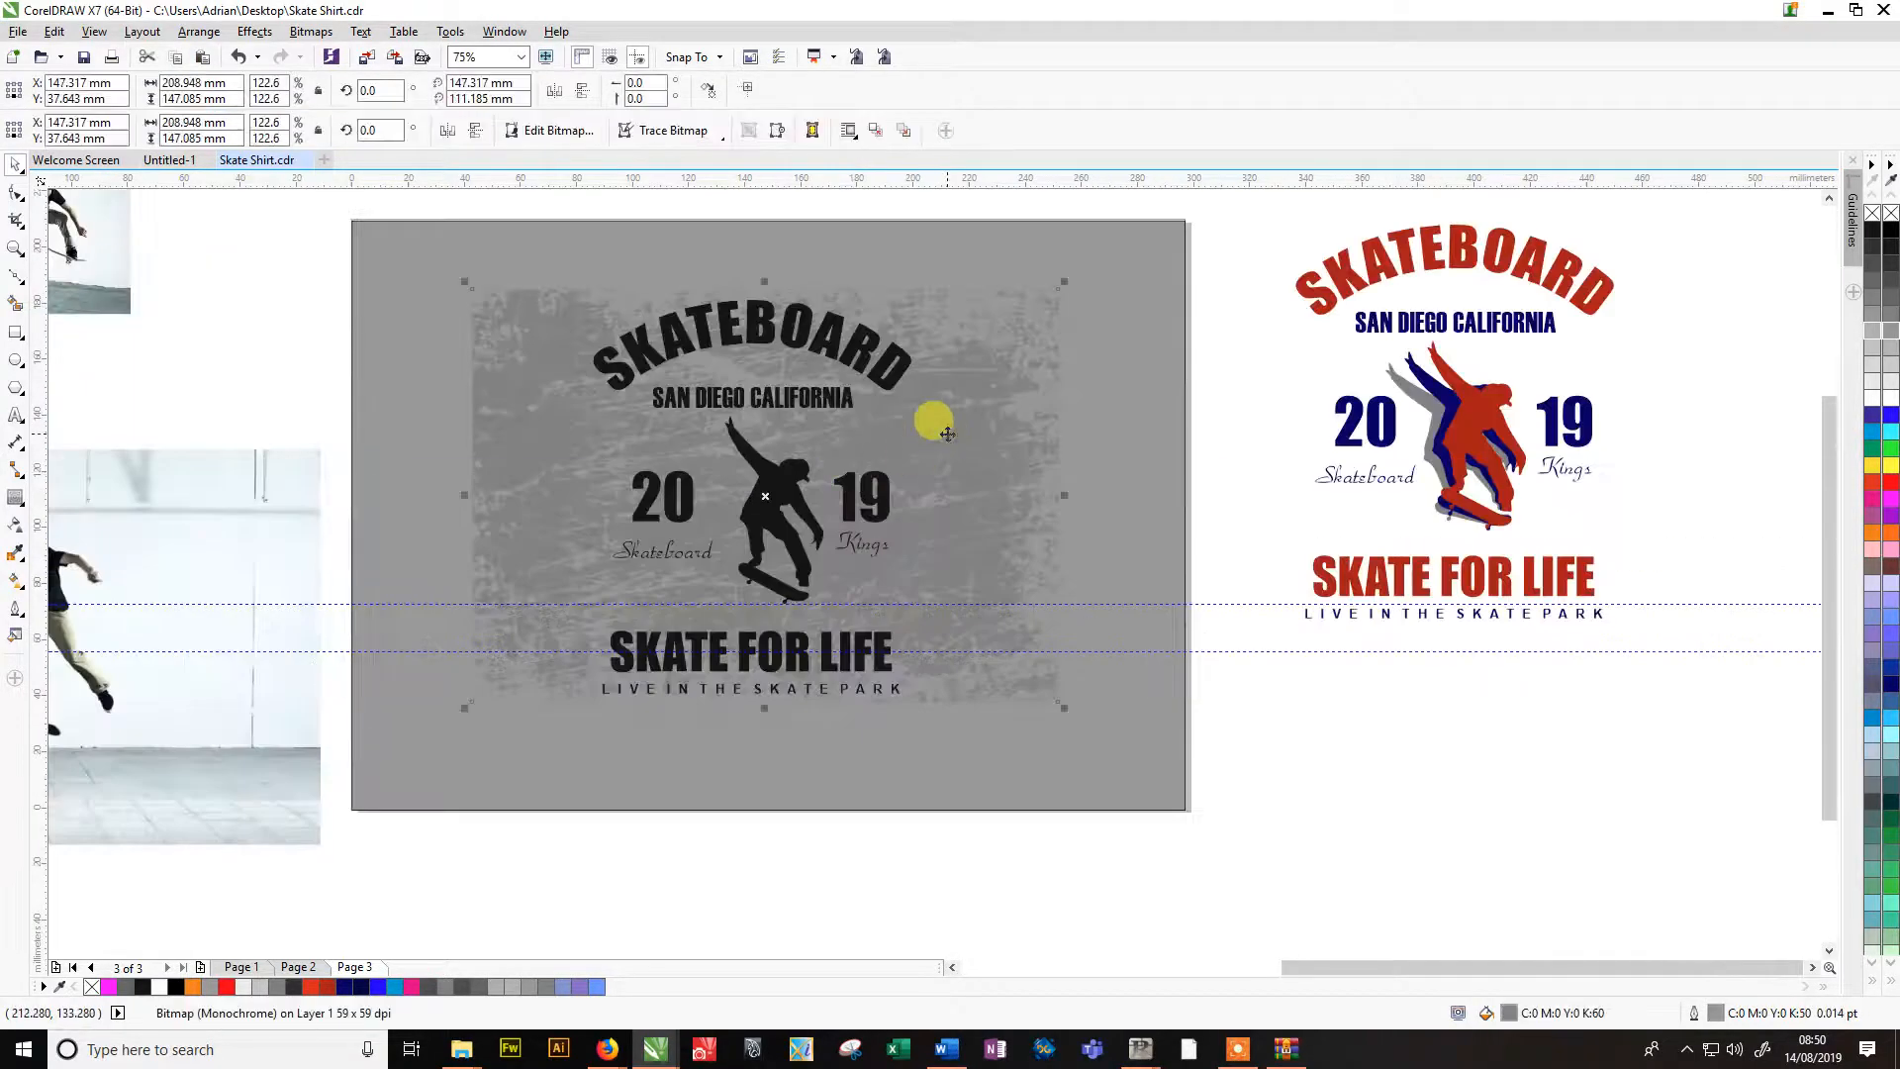
key(shift+Page_Up)
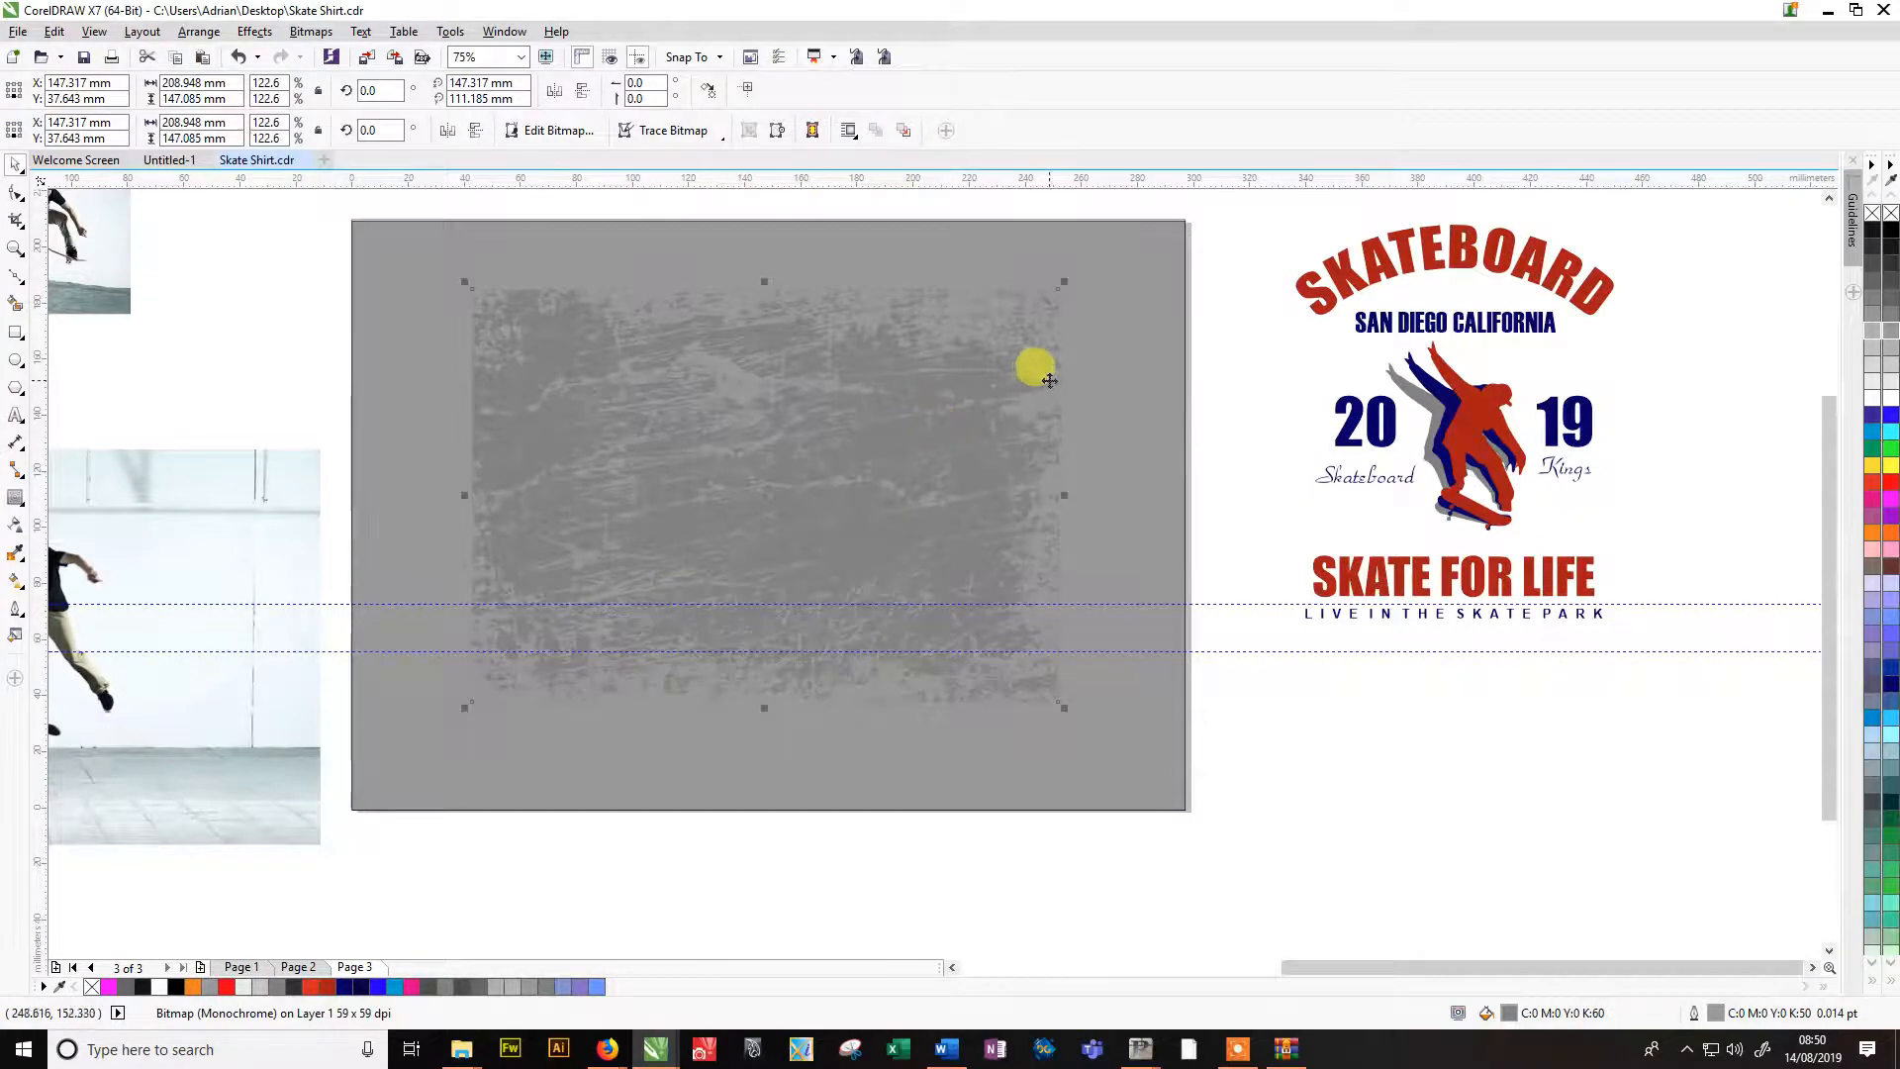
Switch the scratched texture bitmap between behind and in front of the black design, leaving it in front.
click(1223, 399)
key(ctrl+z)
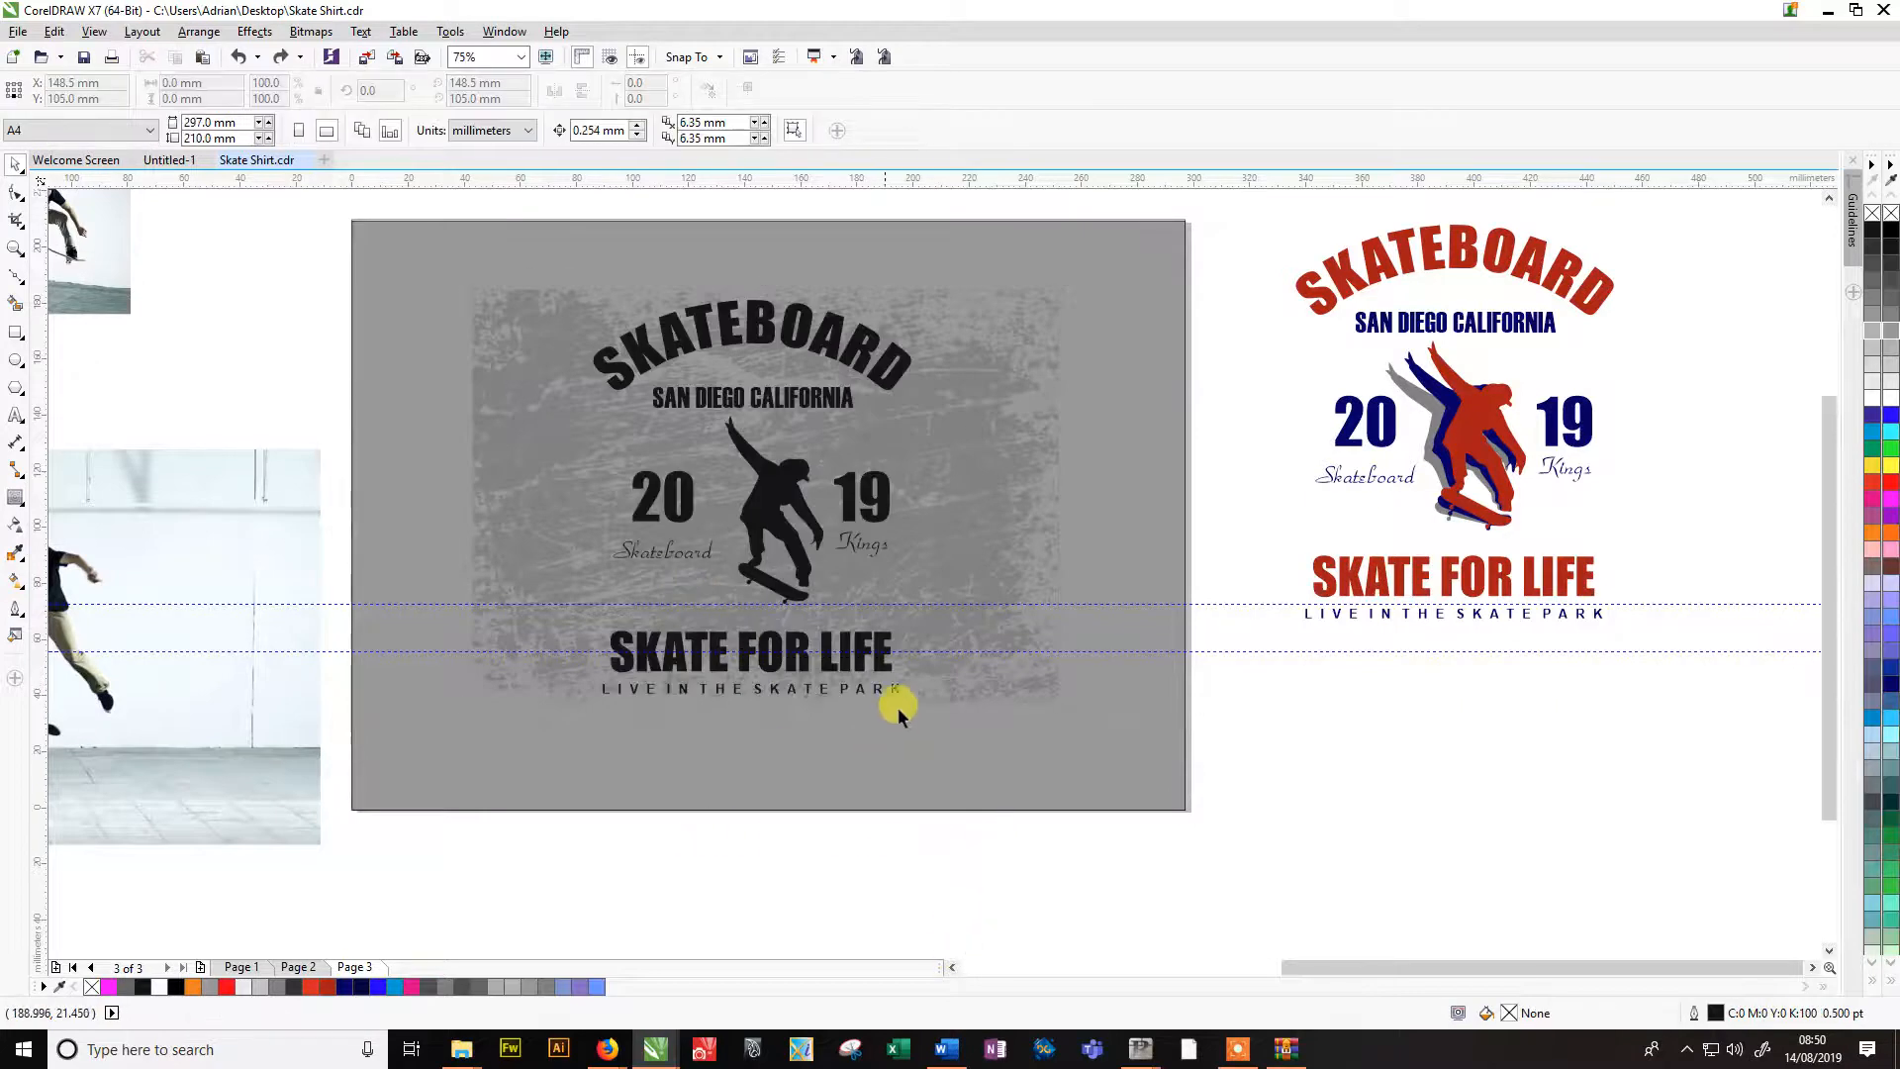
click(1020, 551)
key(shift+Page_Up)
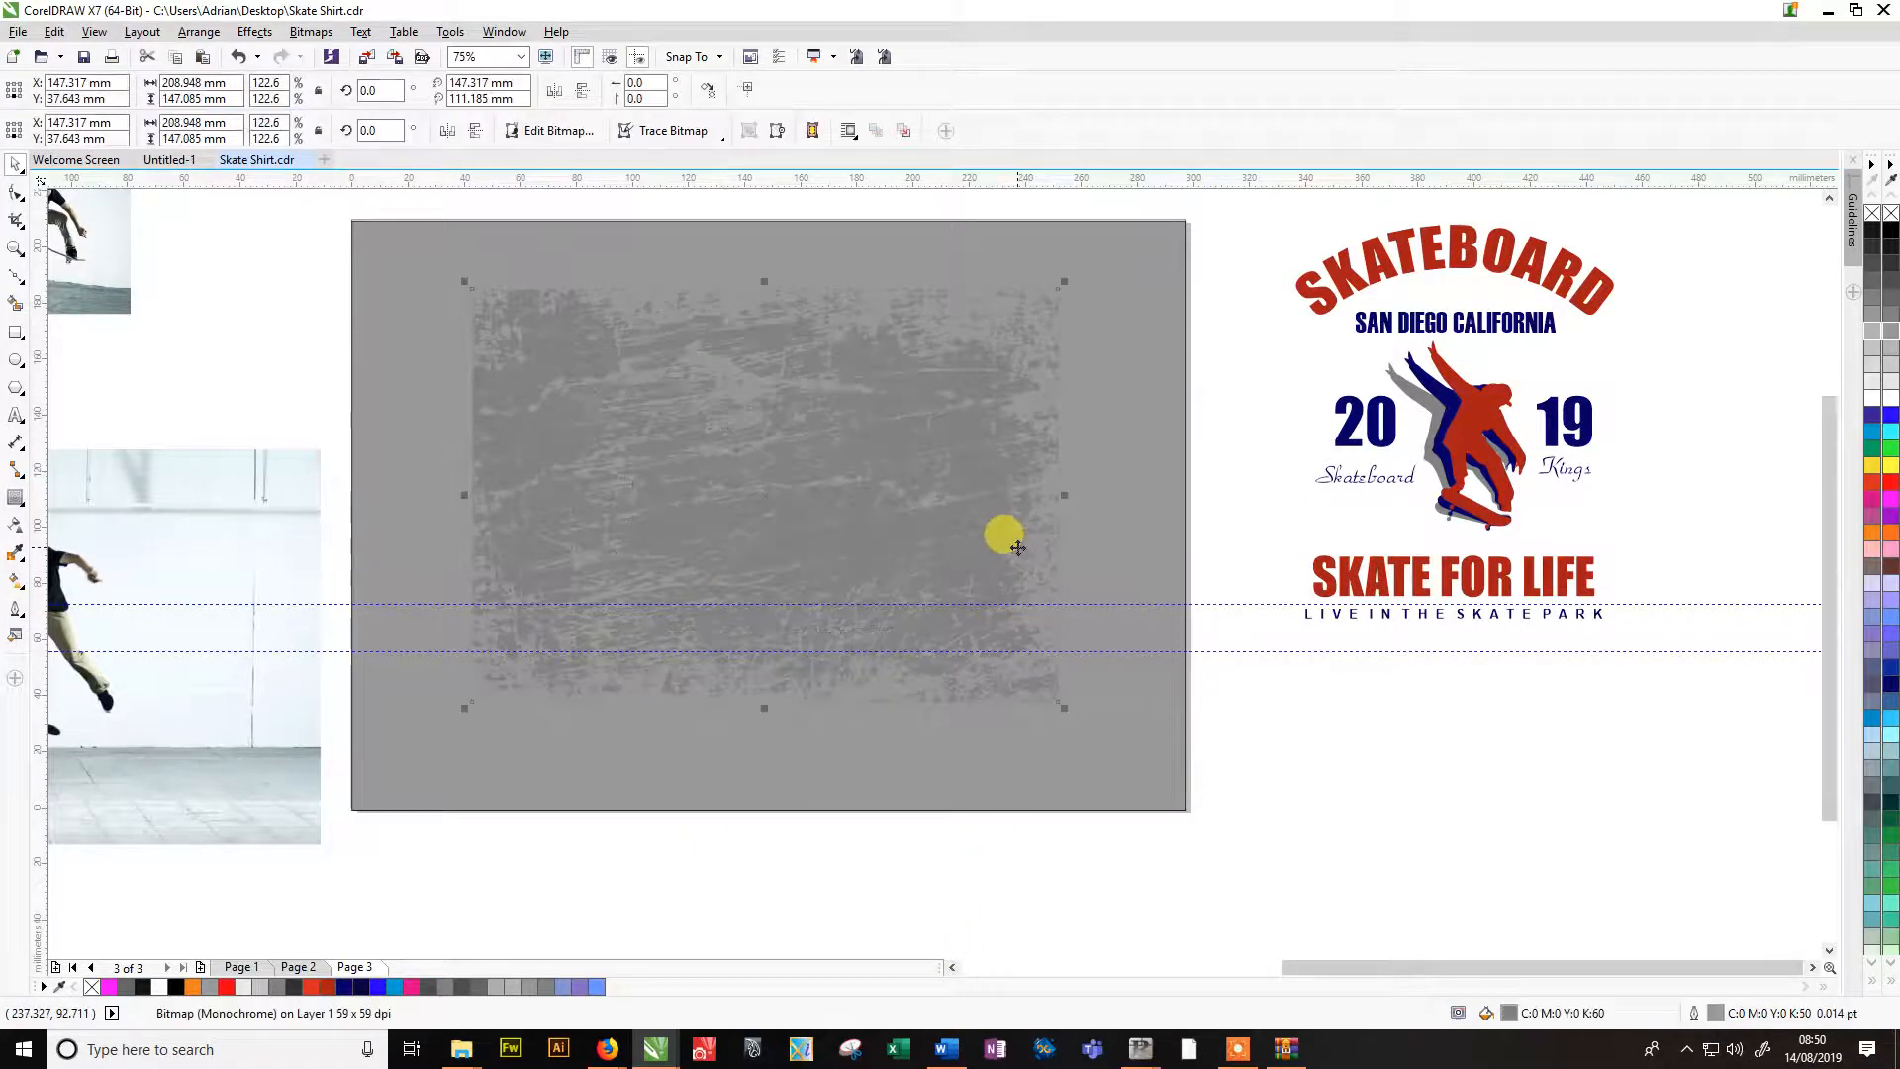
key(shift+Page_Down)
key(shift+Page_Up)
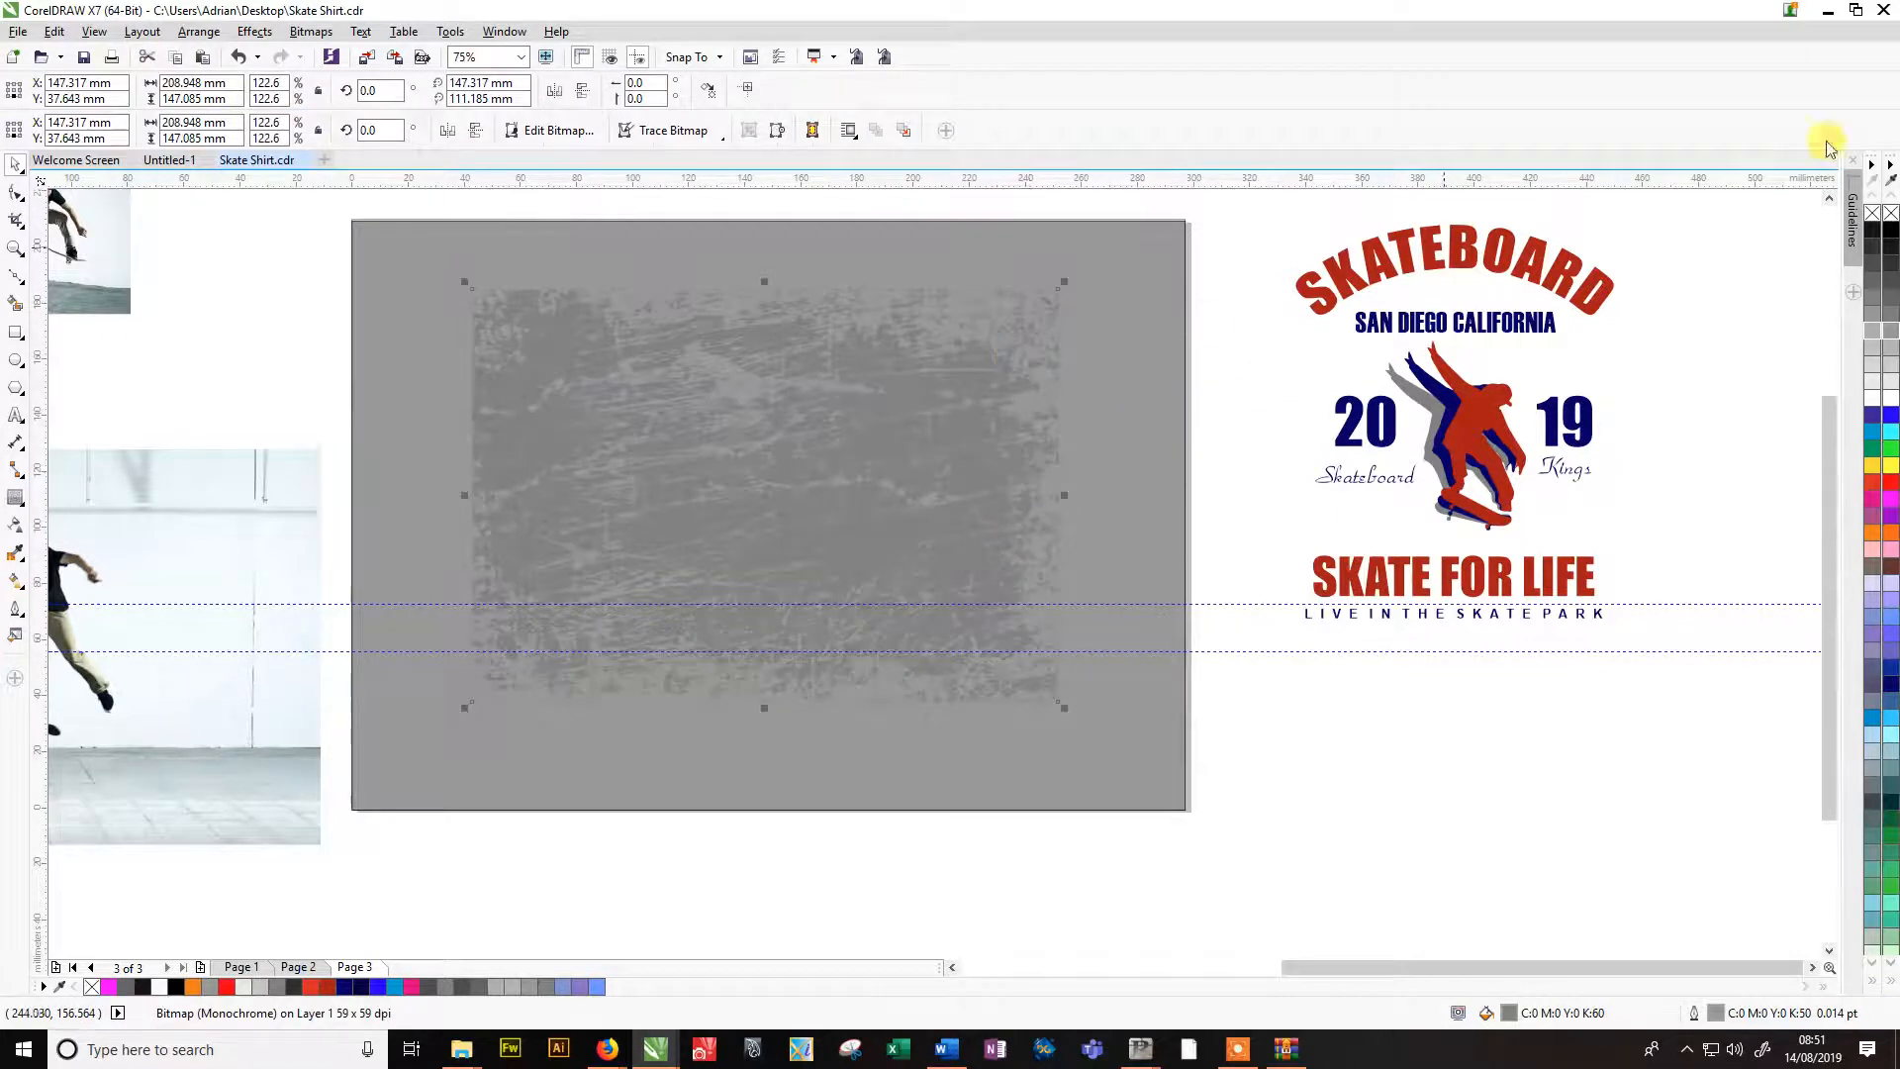
Try removing the scratched texture bitmap's fill, then restore the fill and its place in front of the design.
click(1877, 214)
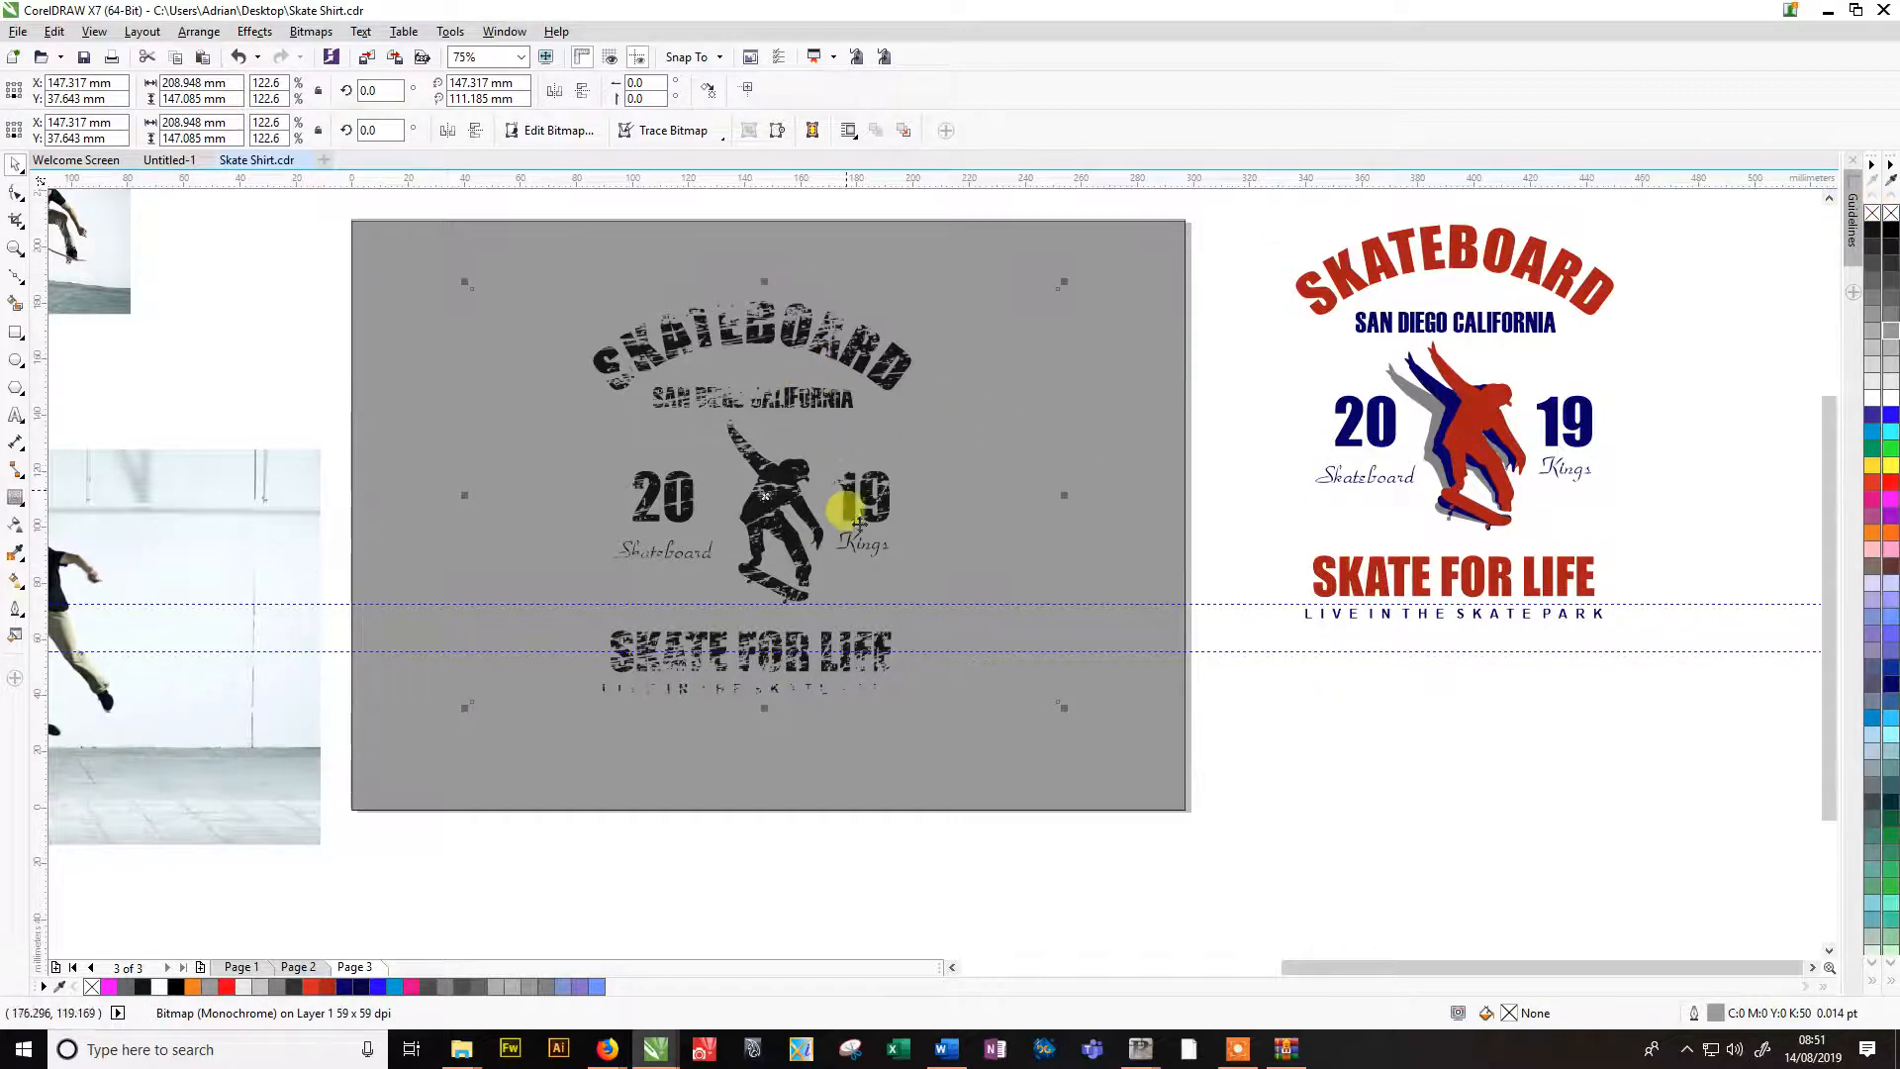
key(ctrl+z)
key(ctrl+z)
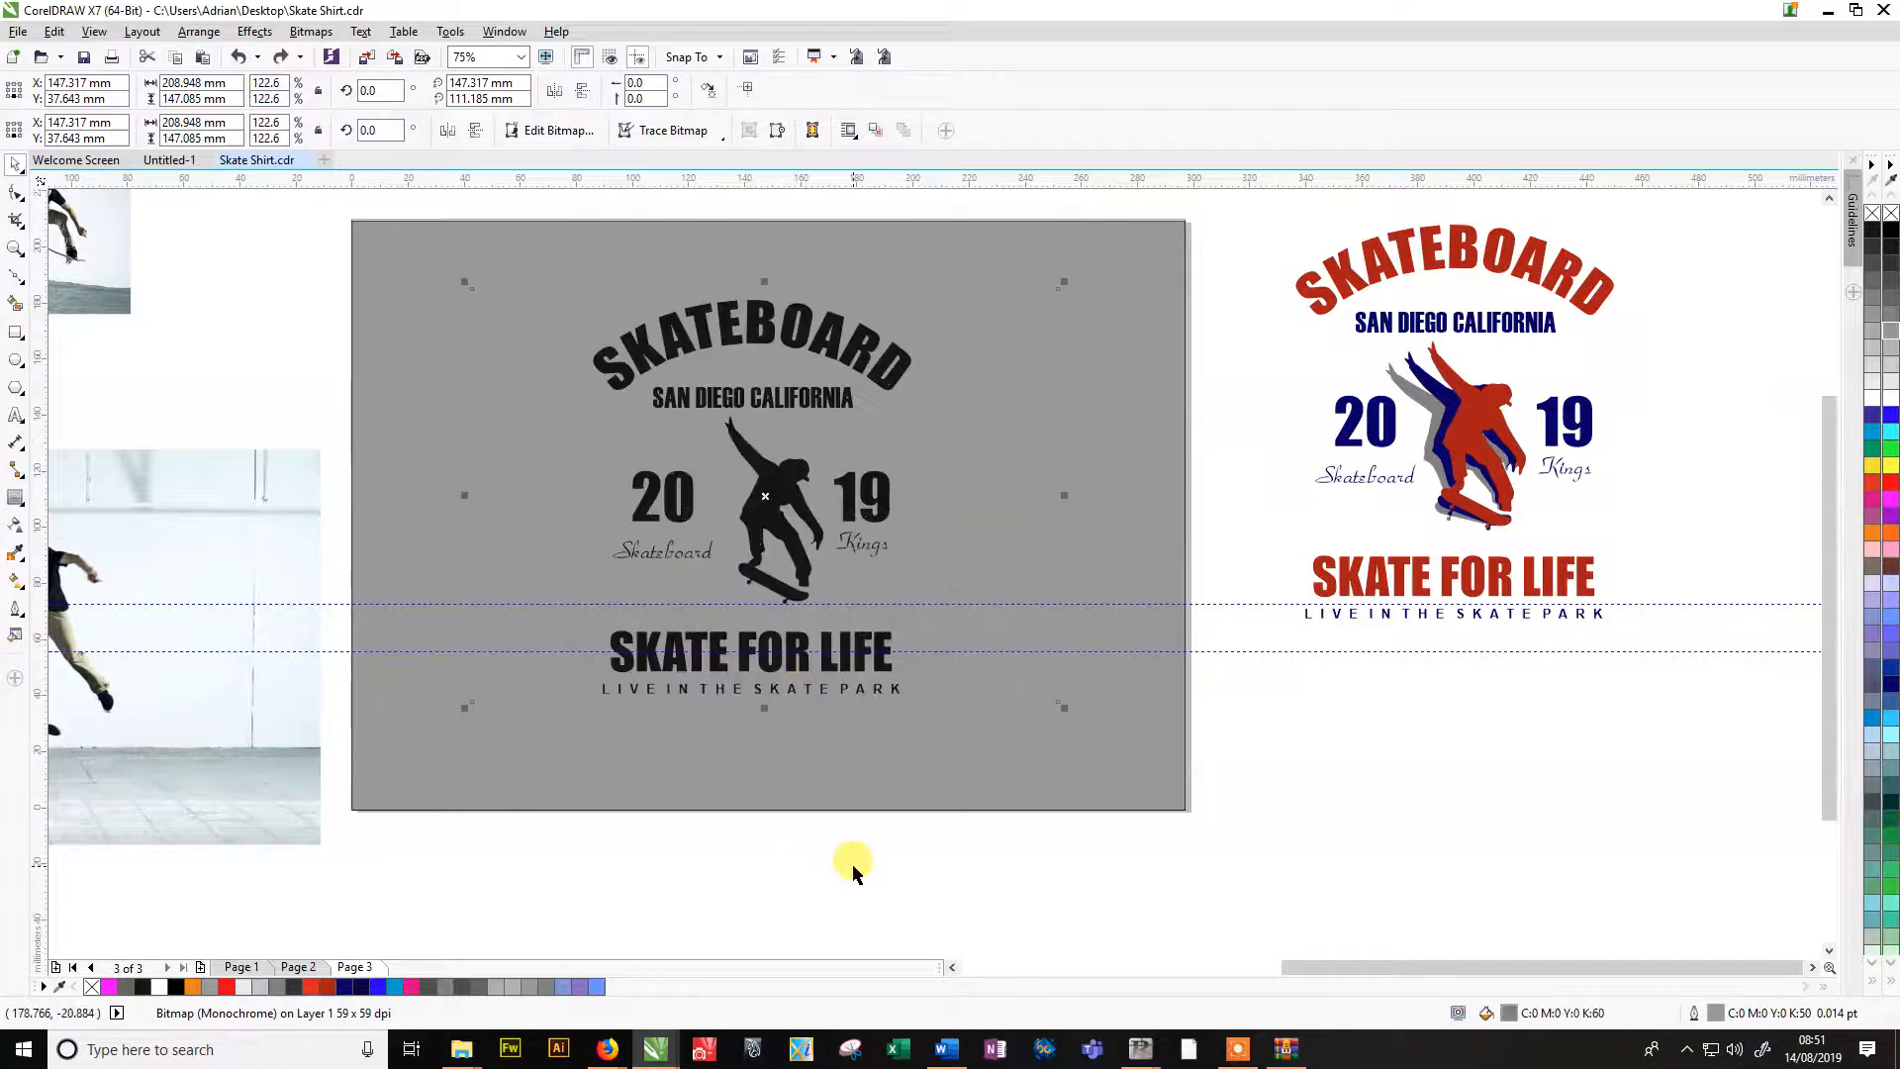
key(ctrl+shift+z)
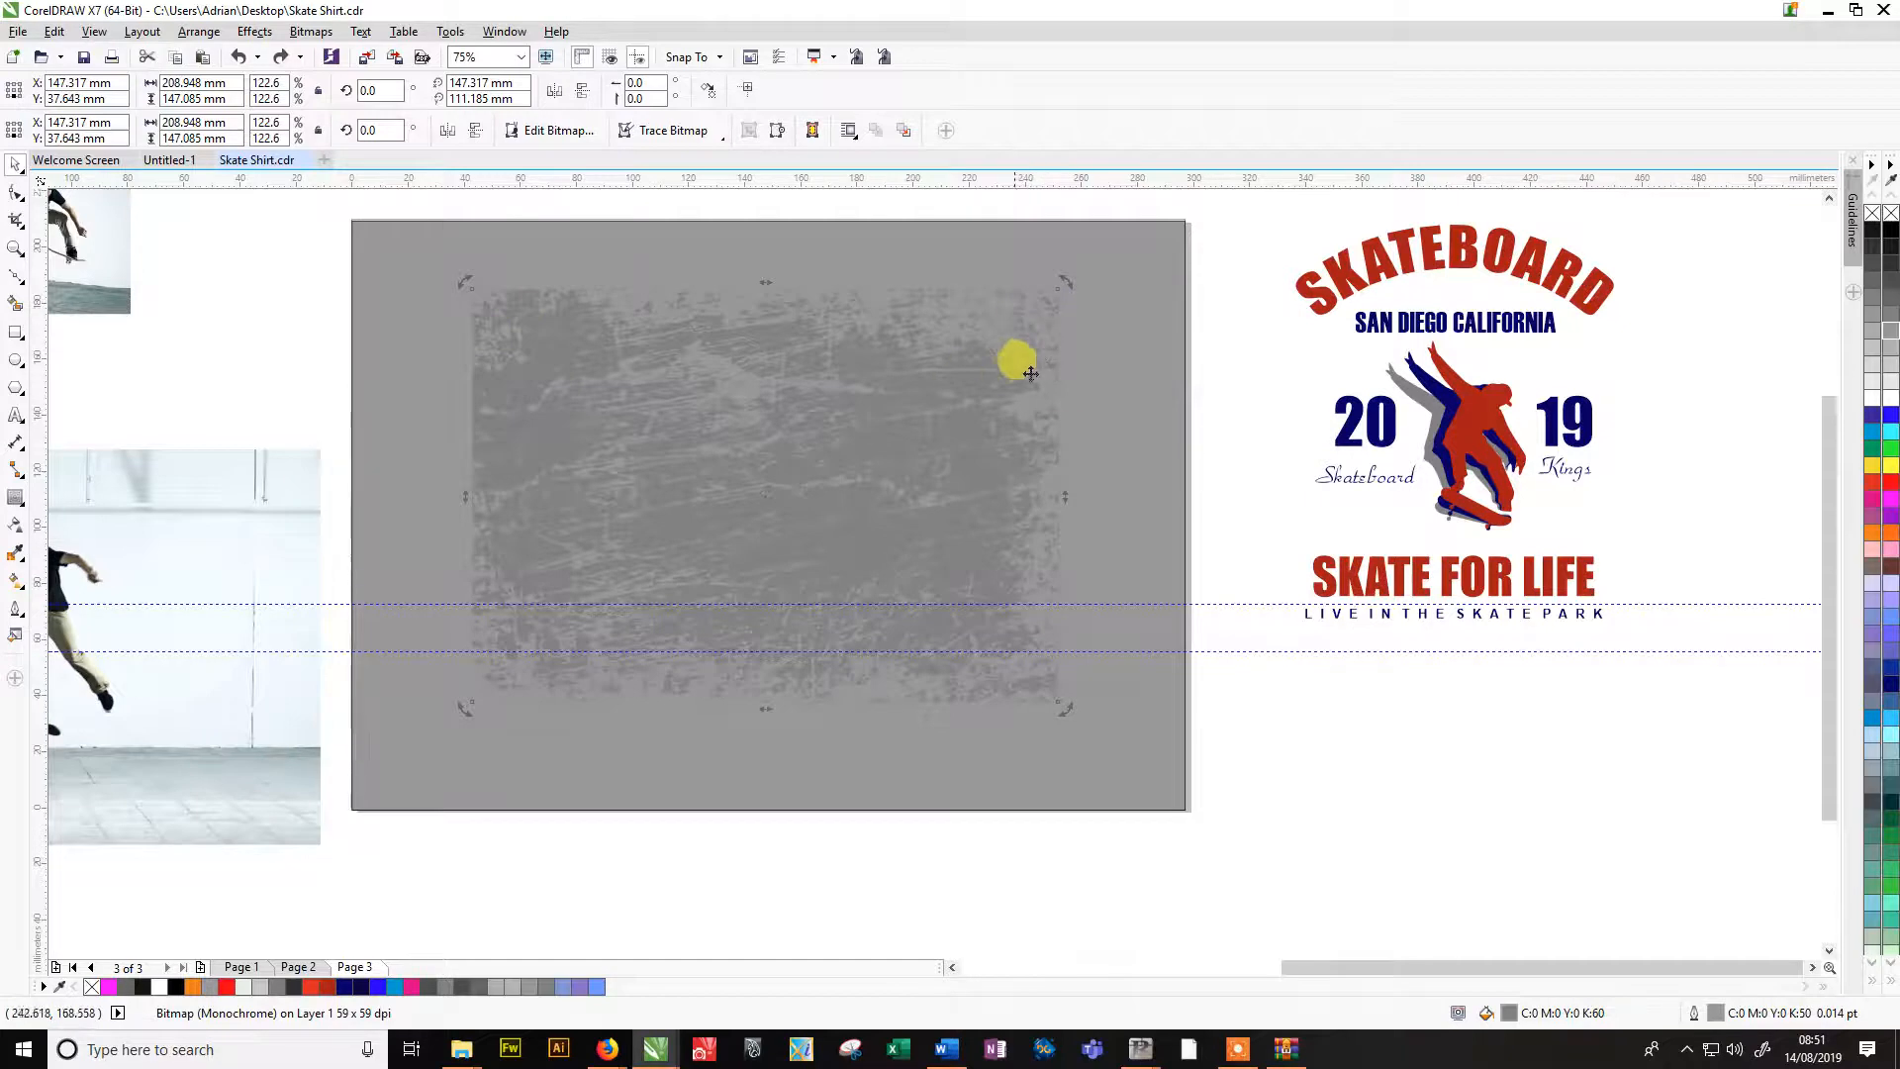
Remove the fill from the scratched texture bitmap and inspect the distressed lettering and skater up close.
click(1874, 216)
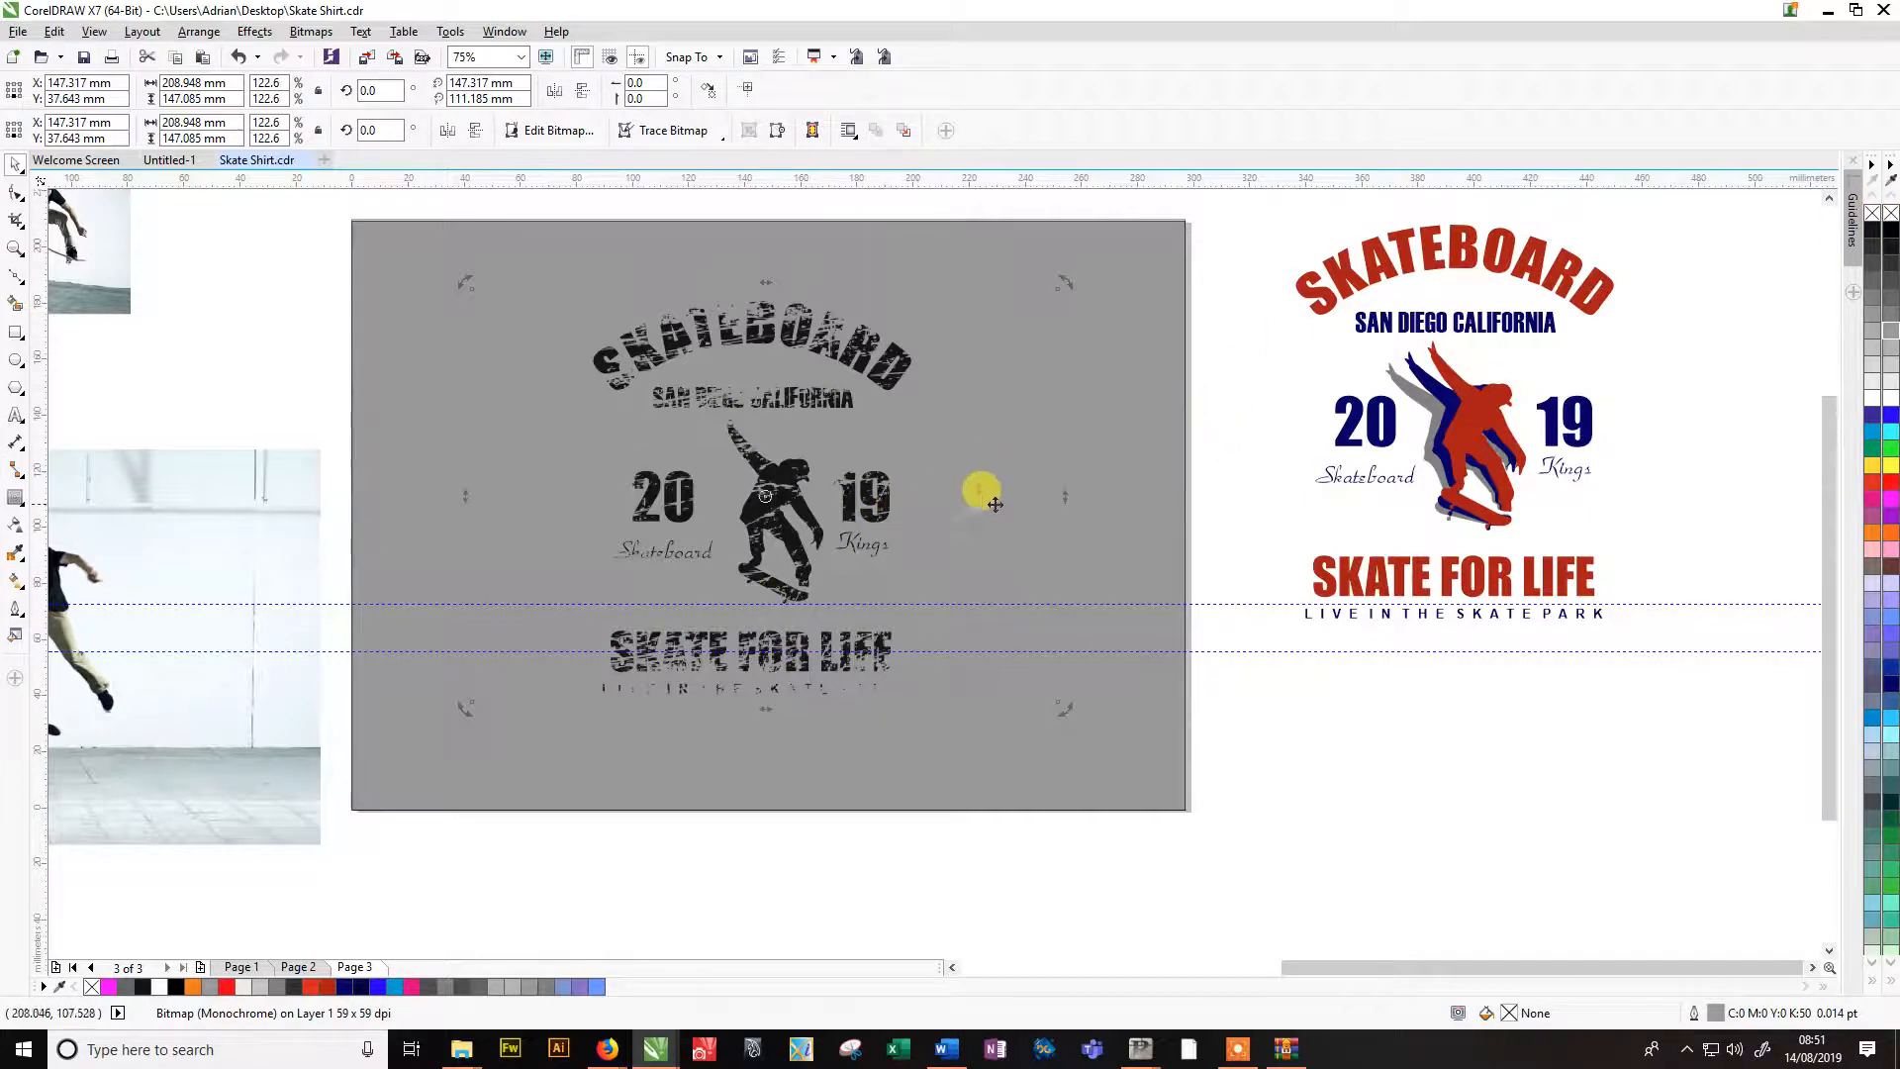
scroll(782, 365, up, 2)
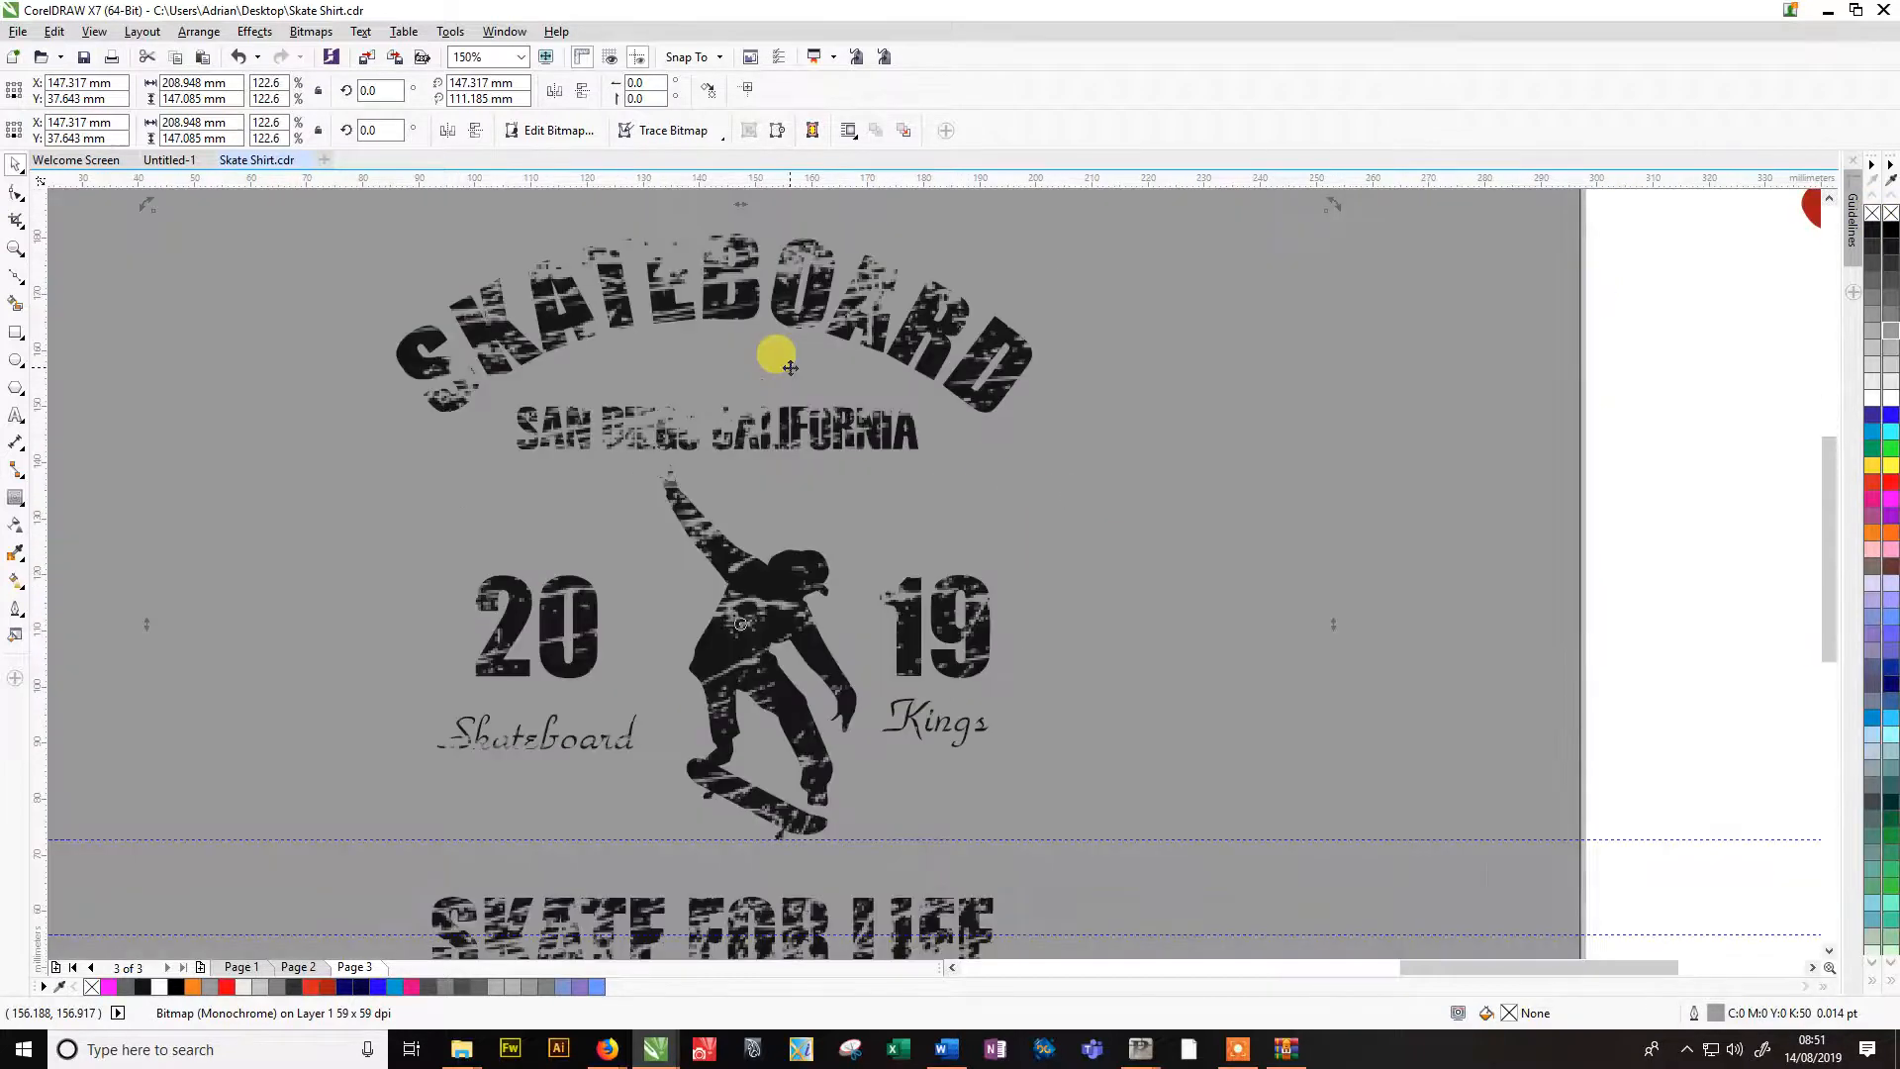
scroll(674, 294, up, 2)
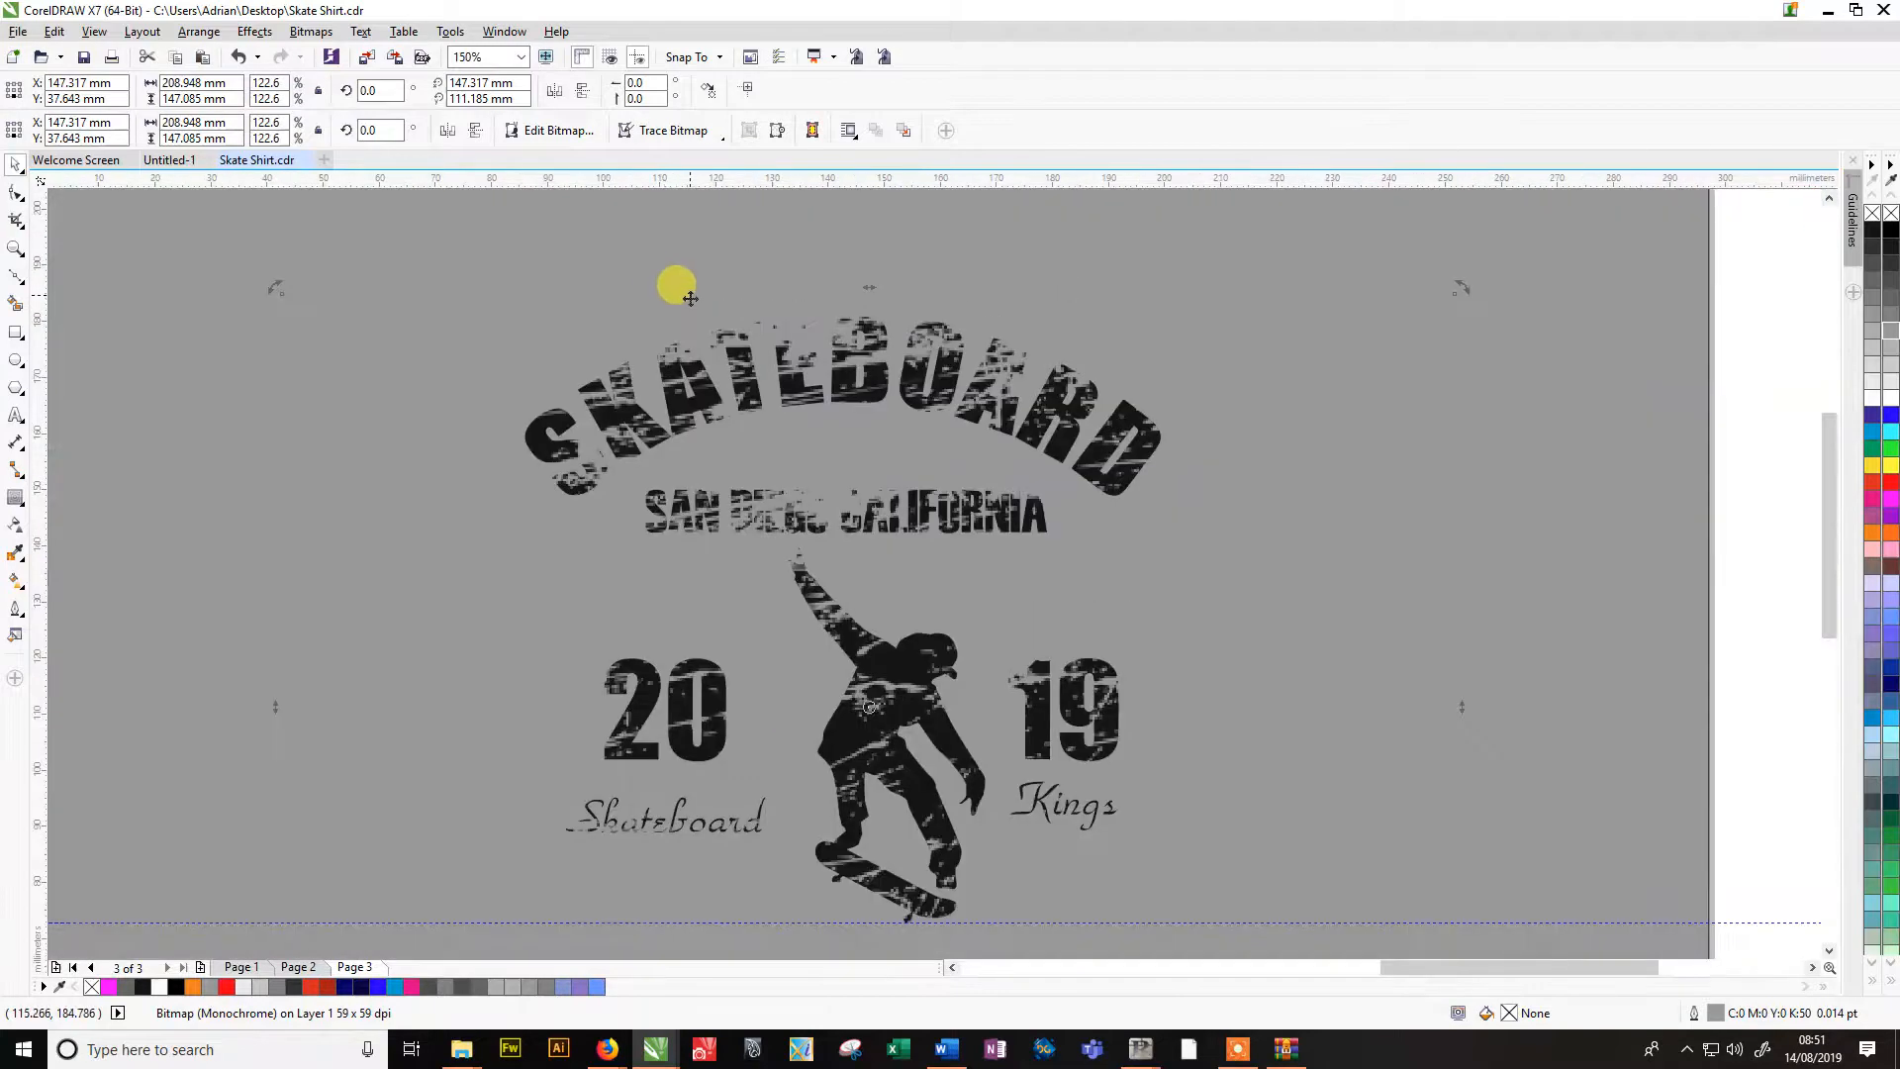
scroll(689, 294, down, 2)
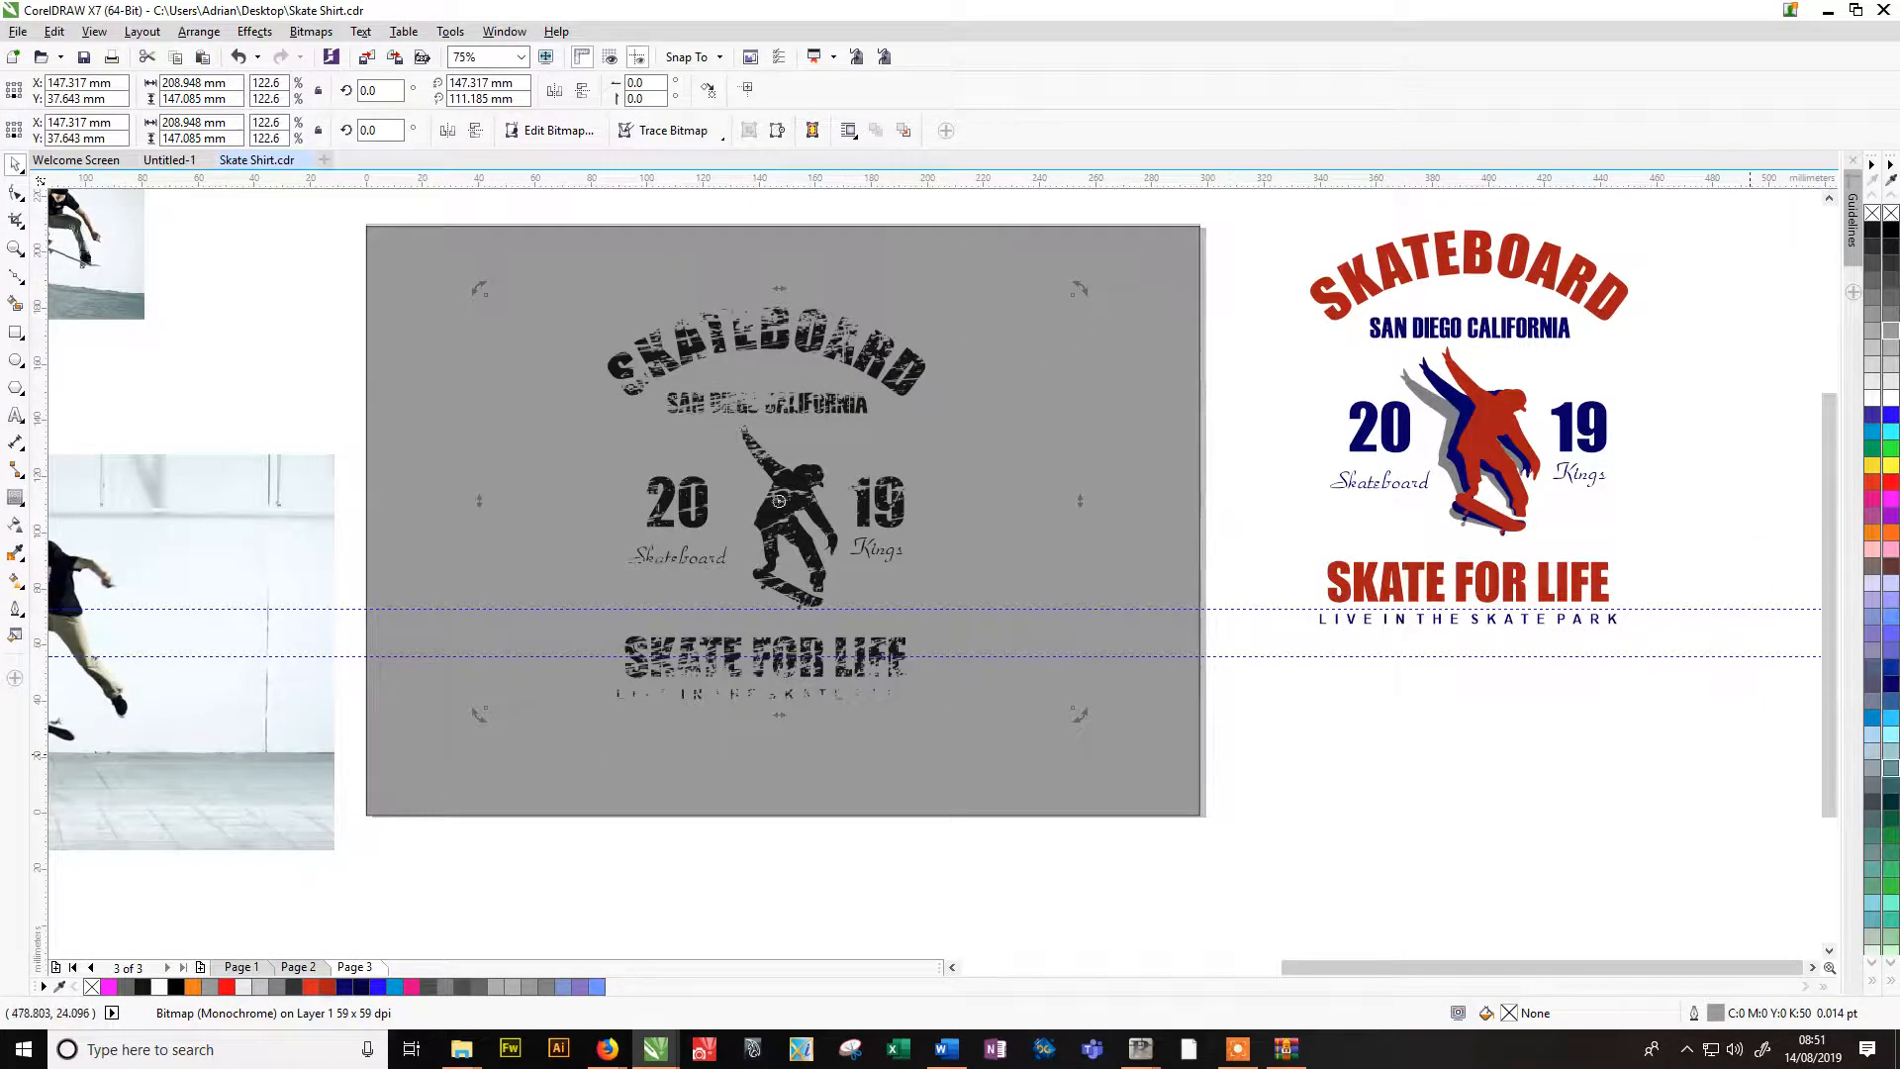
Switch to the Google image results in Firefox and copy the black-and-white grunge texture from 123RF.
key(alt+Tab)
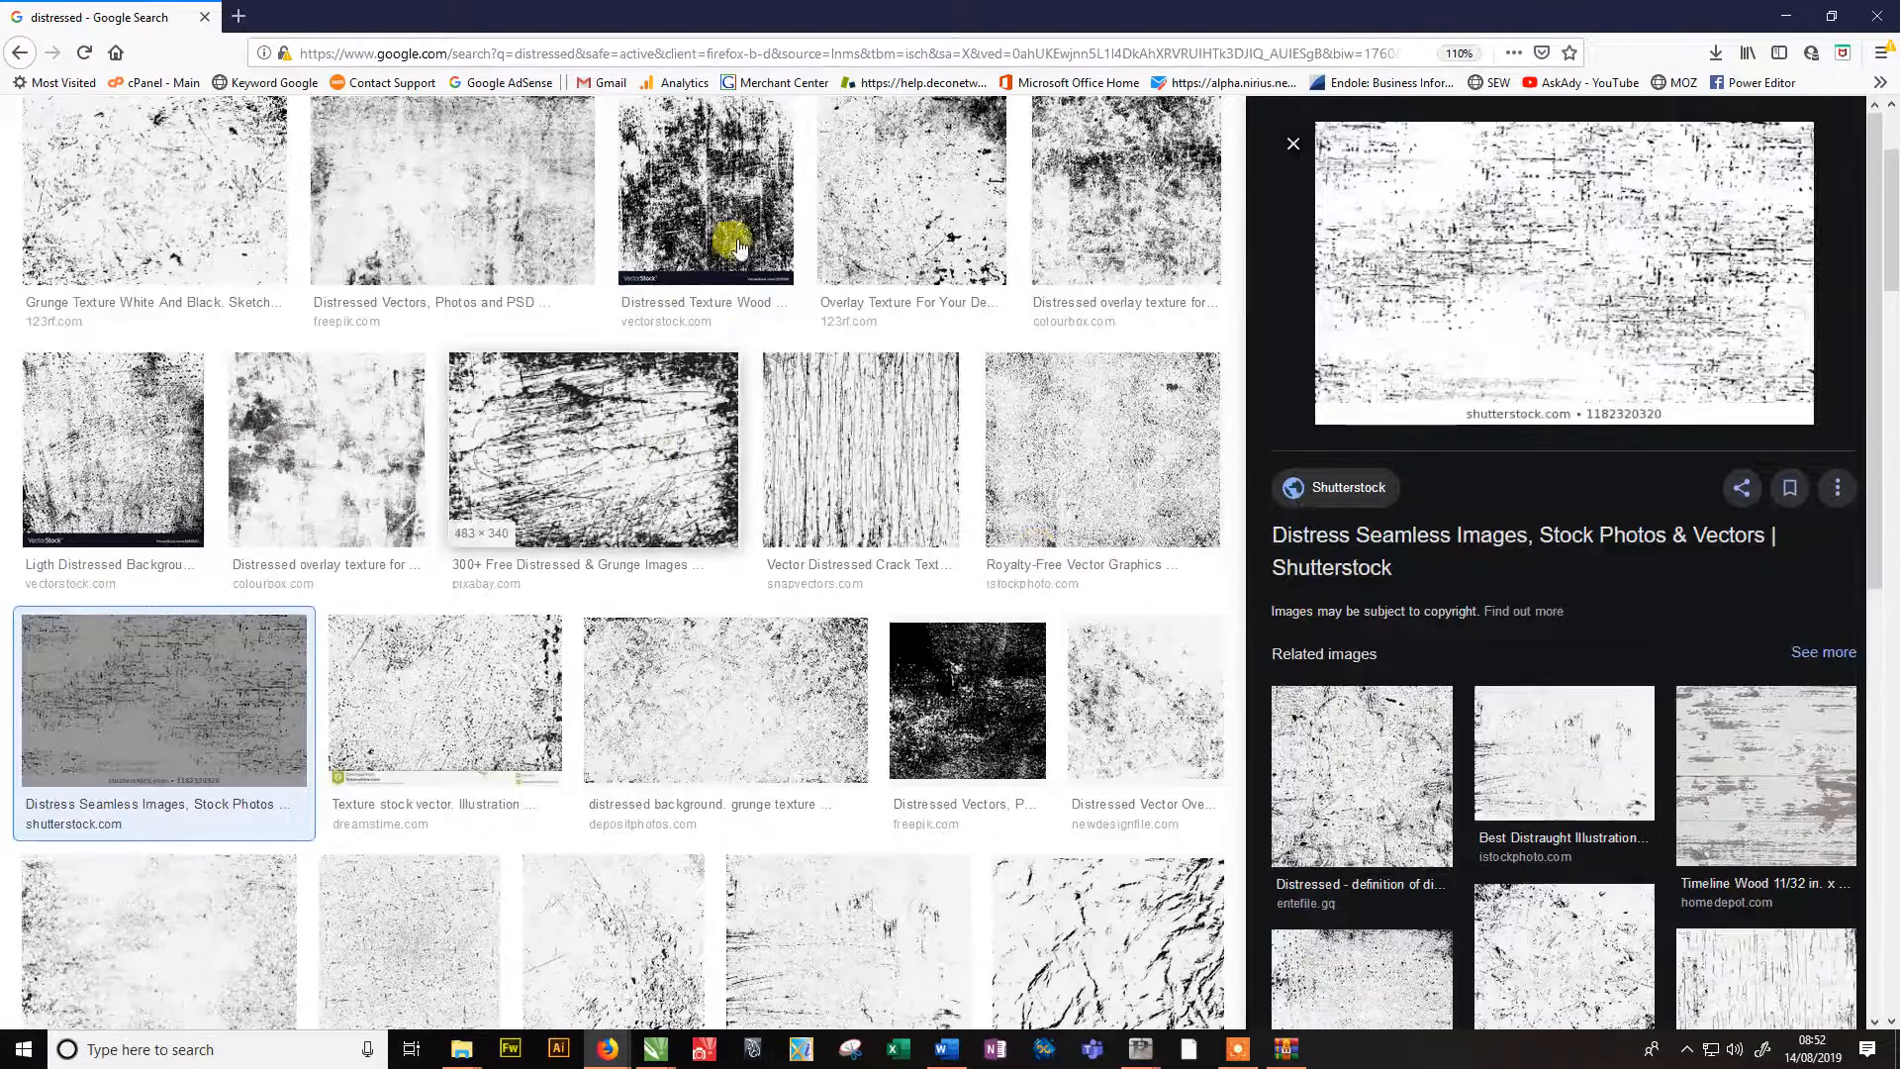
scroll(425, 356, up, 1)
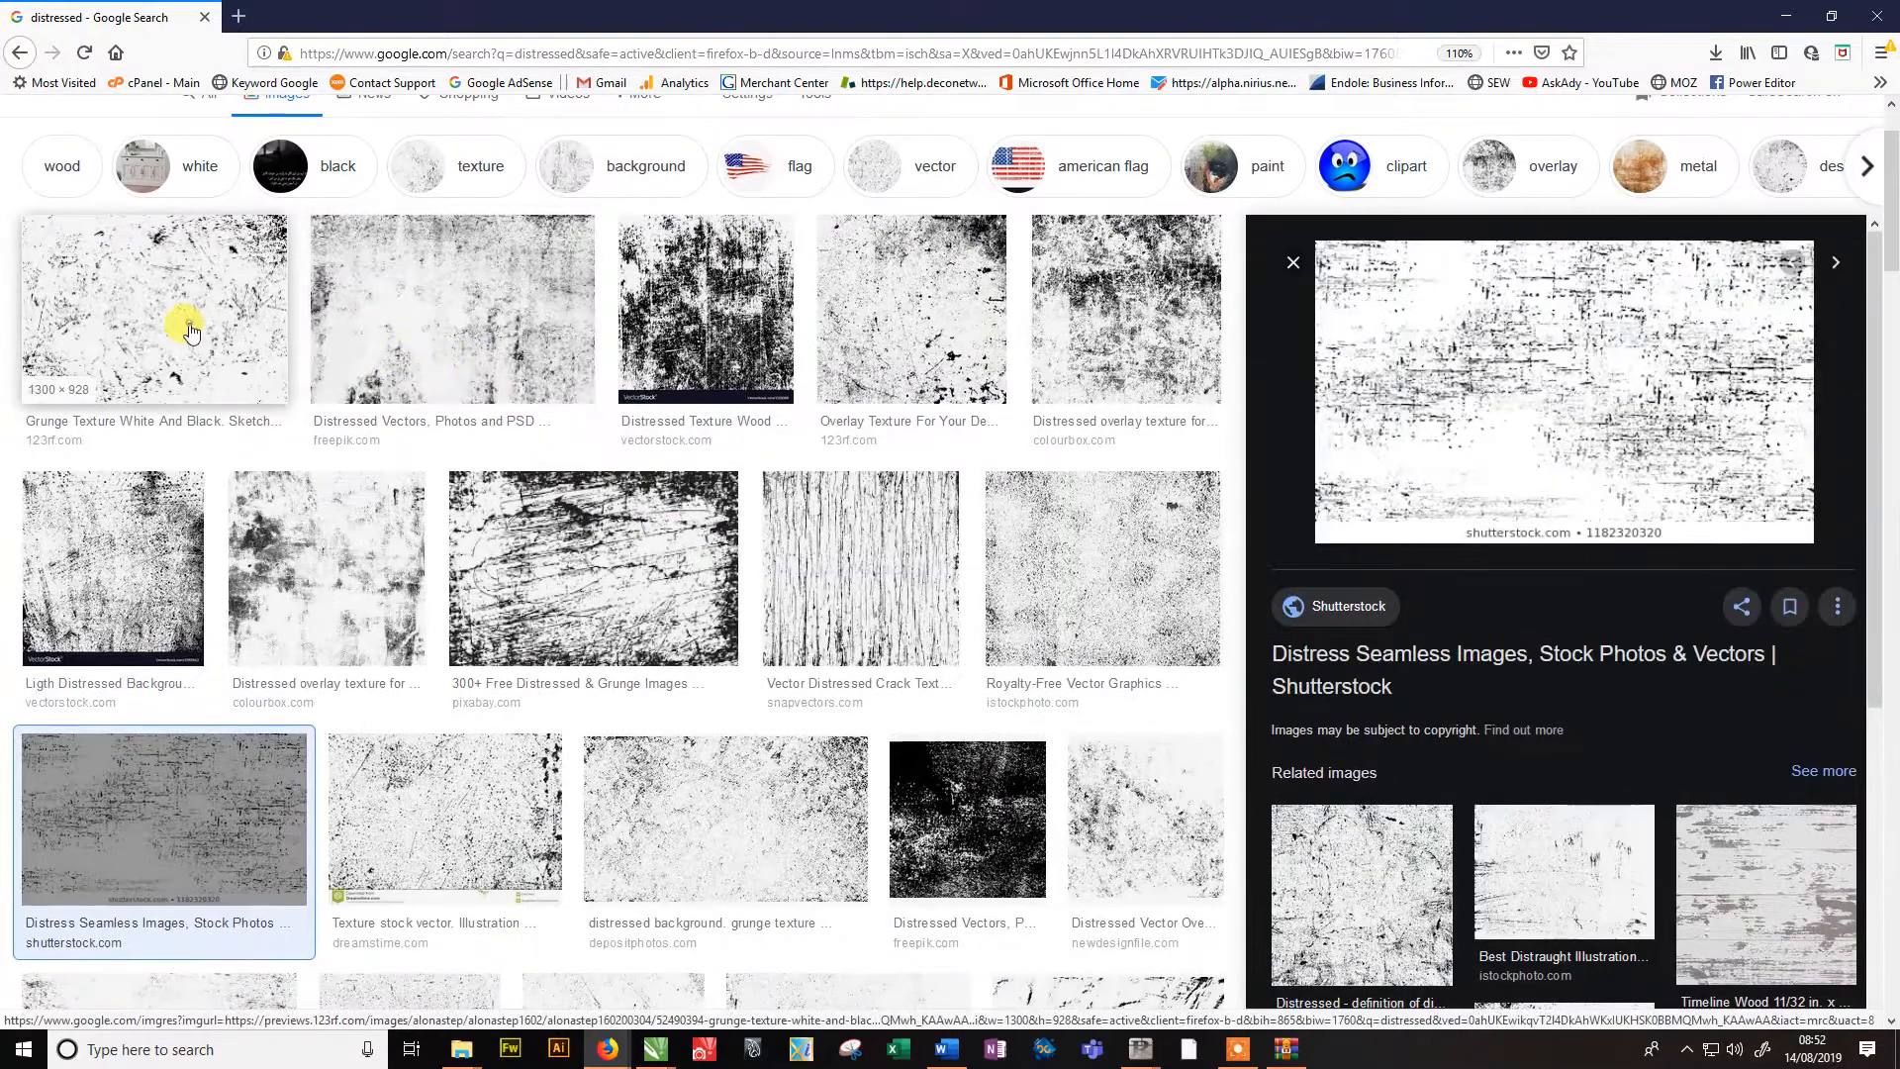
click(191, 333)
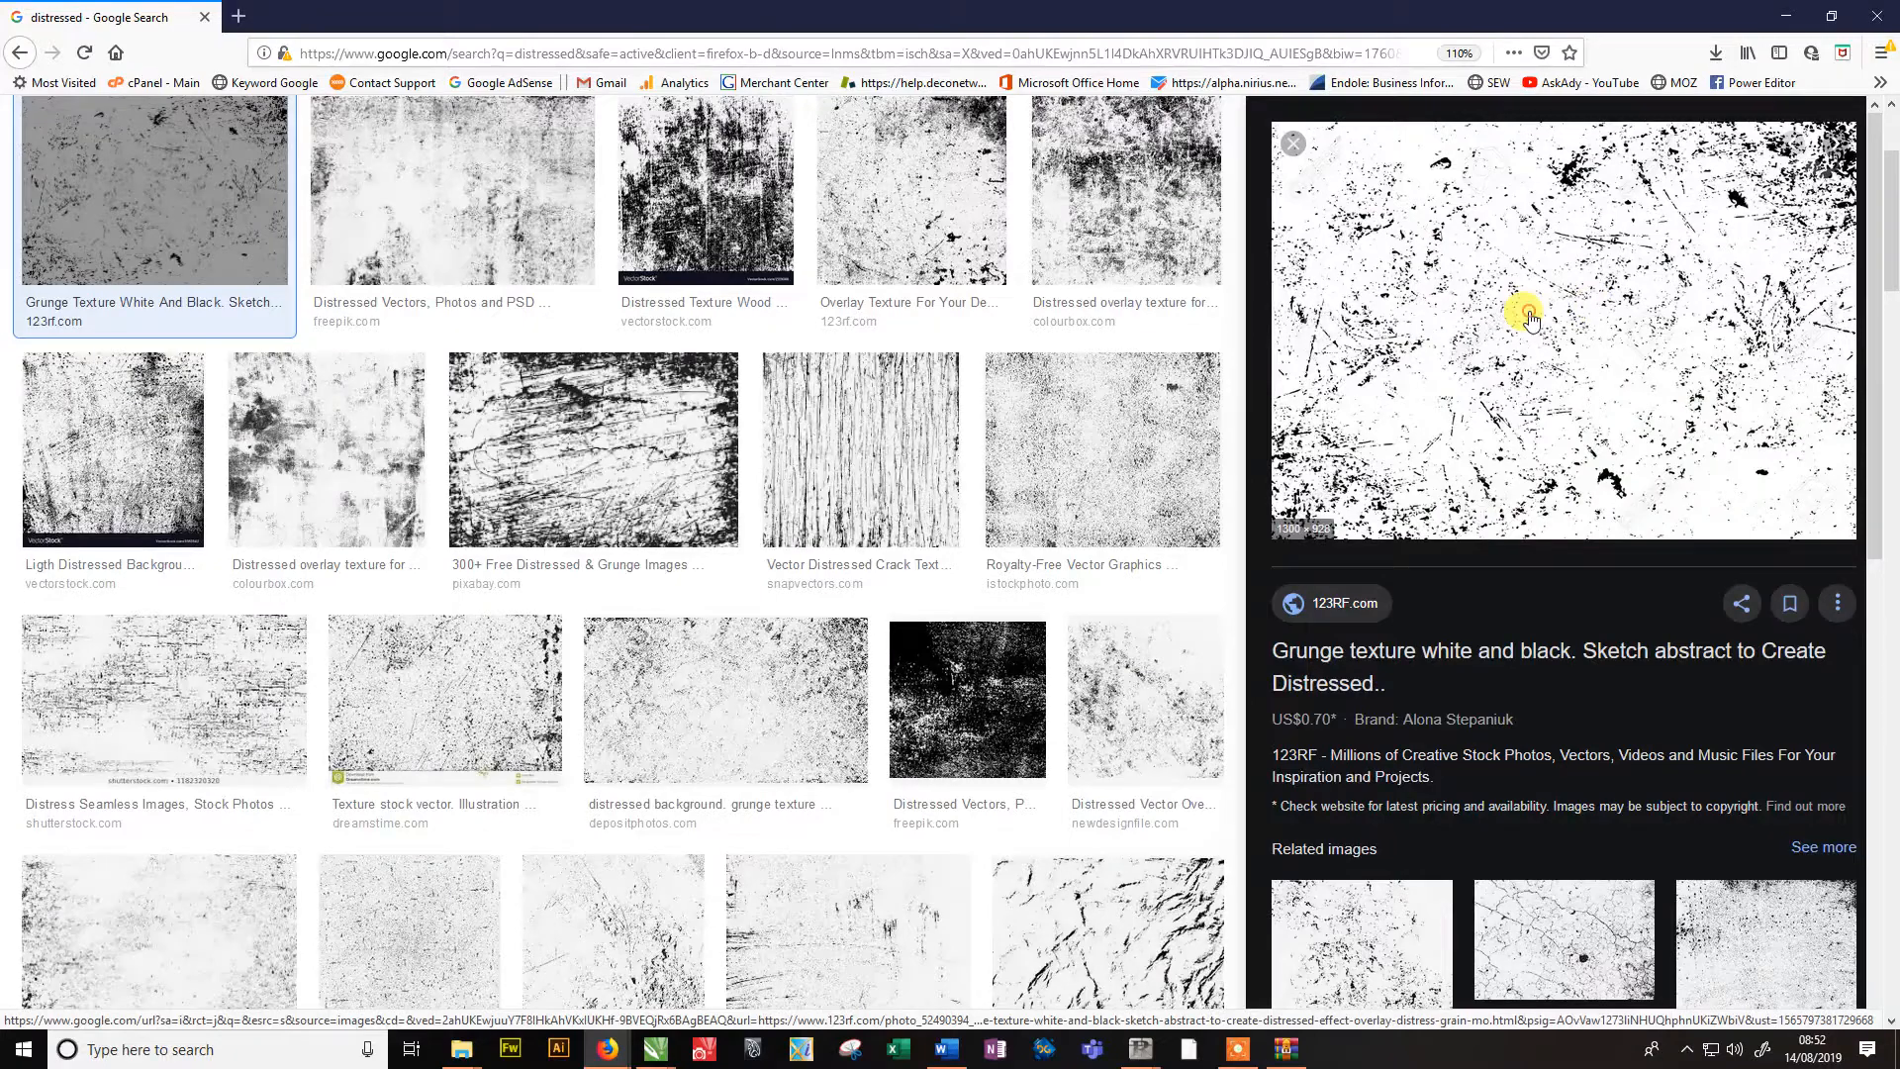
right_click(1529, 316)
click(1581, 501)
Return to CorelDRAW, paste the copied grunge texture and place it on the empty area beside the coloured design.
drag(1574, 15, 1899, 436)
click(1595, 807)
drag(1505, 775, 505, 811)
key(ctrl+v)
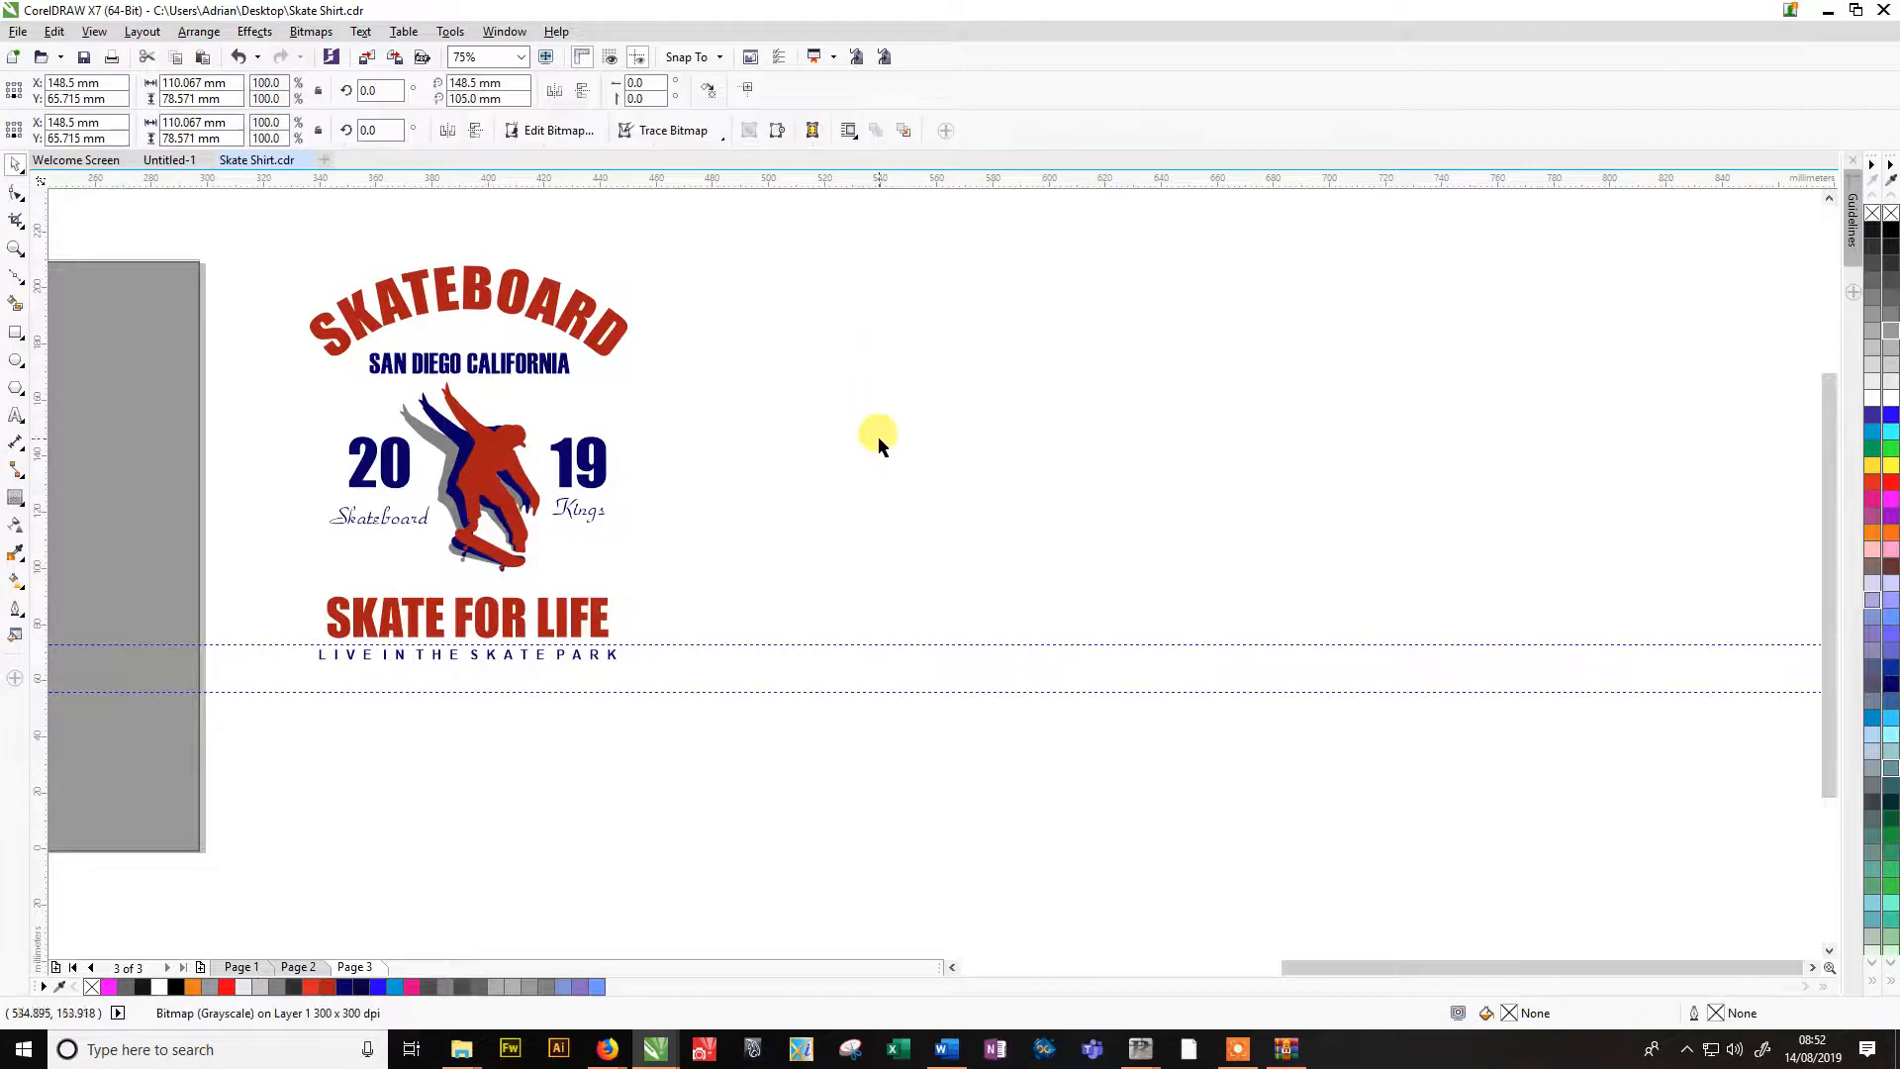
scroll(885, 440, down, 2)
drag(408, 490, 1005, 406)
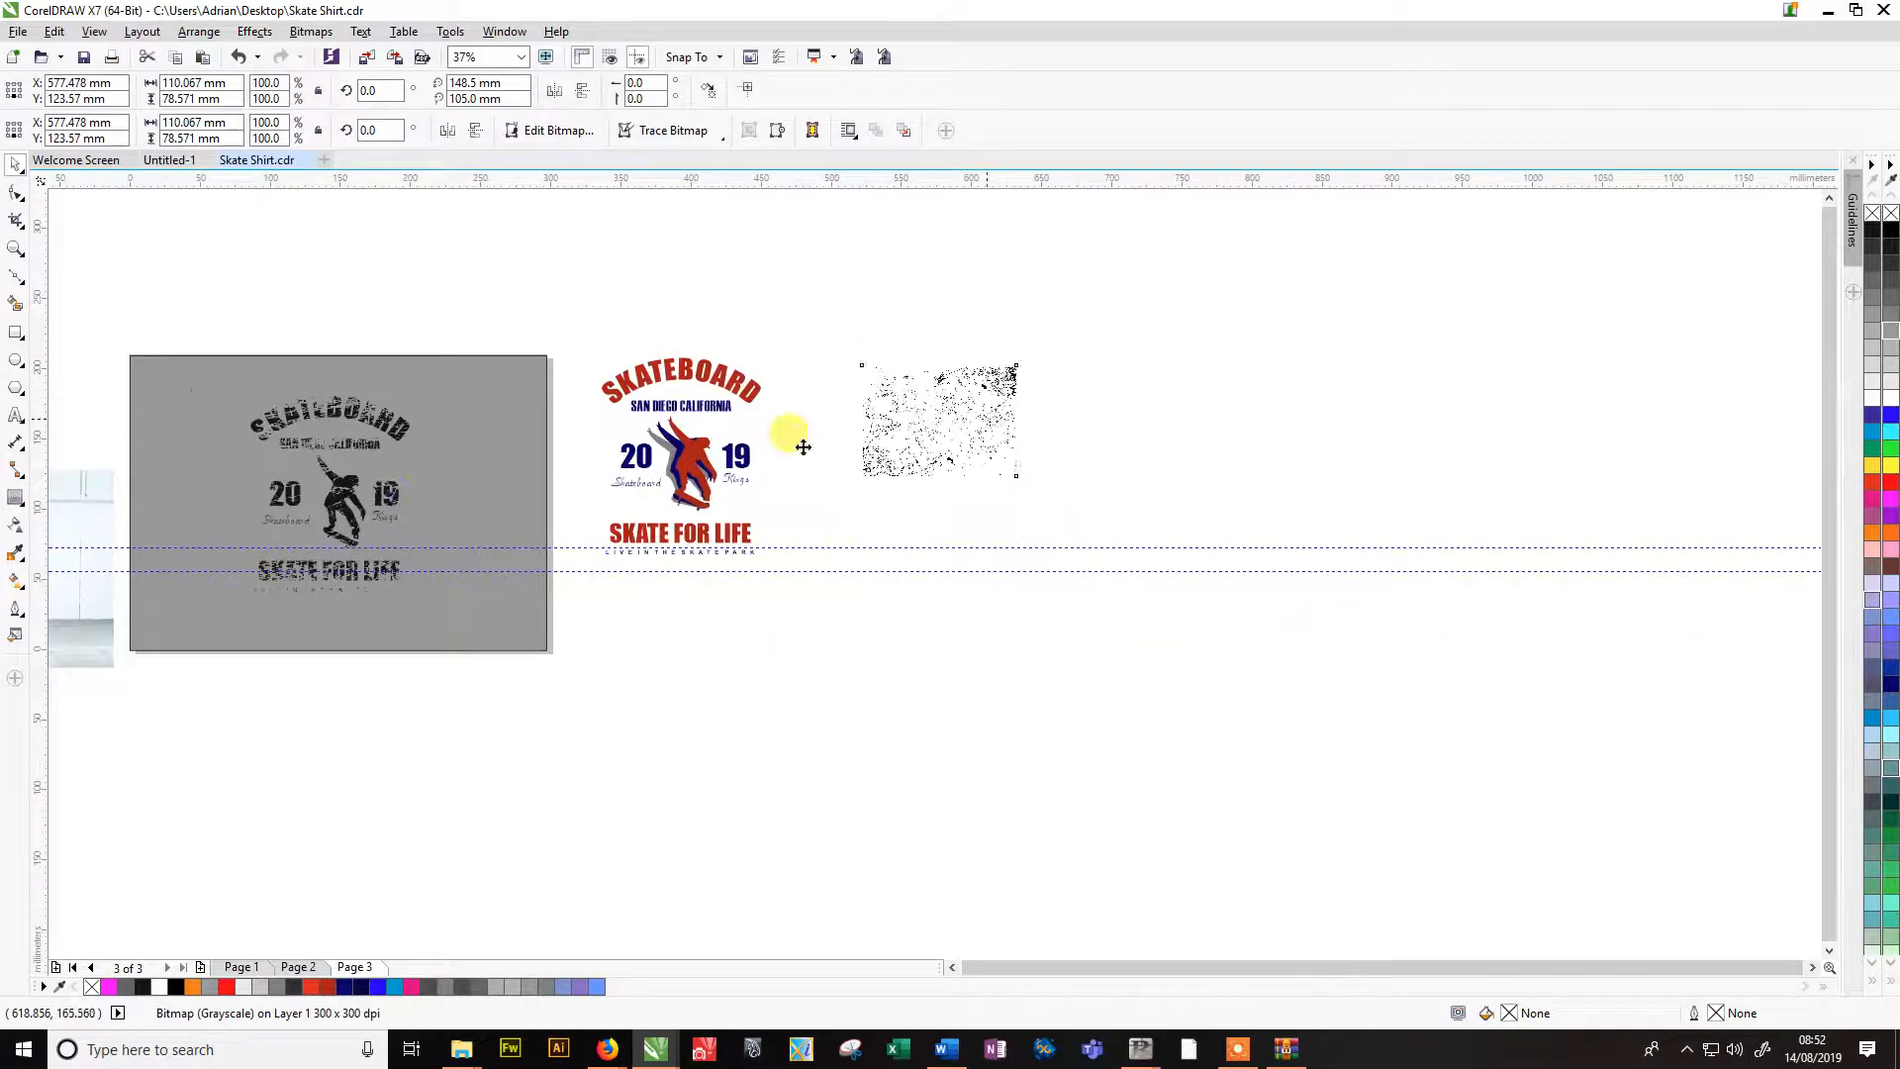
Move the scratched texture off the design to below the page and enlarge the pasted texture to about 167 × 119 mm.
drag(418, 468, 445, 769)
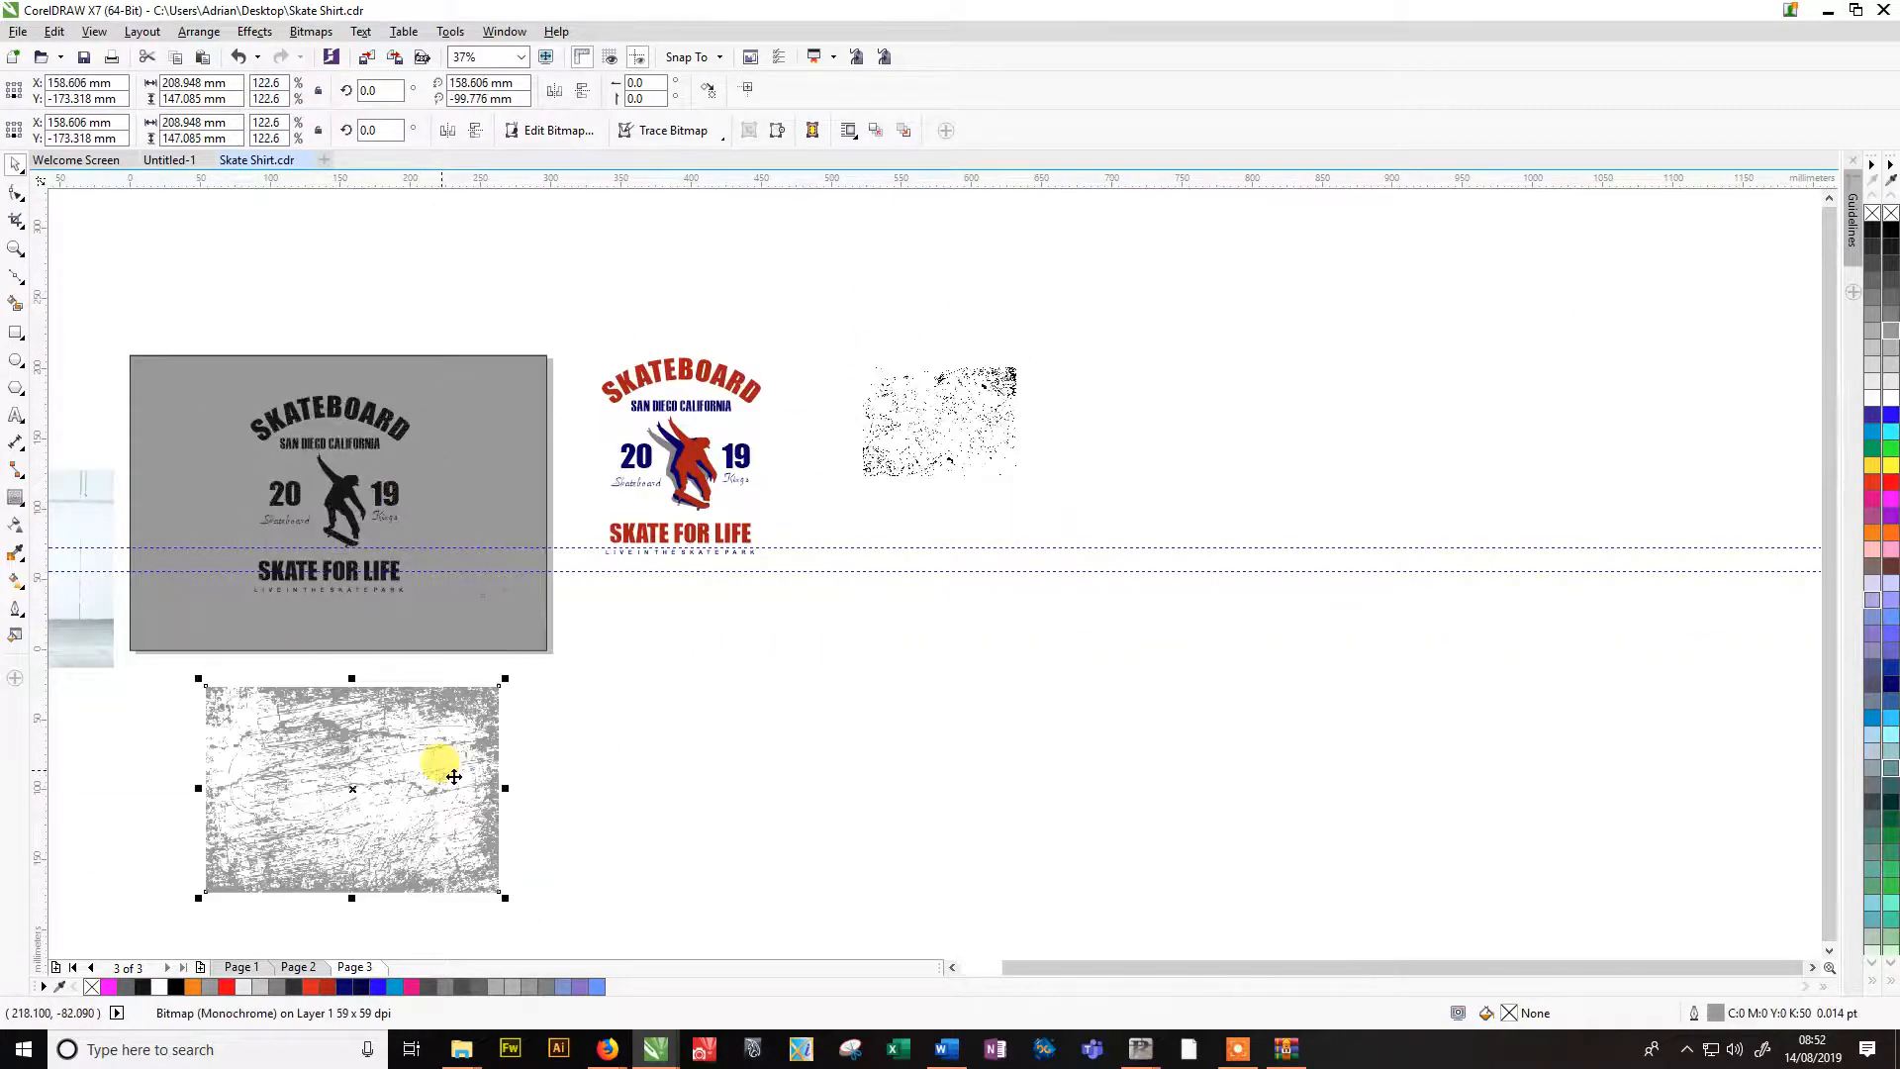
click(913, 396)
drag(1022, 482, 1103, 538)
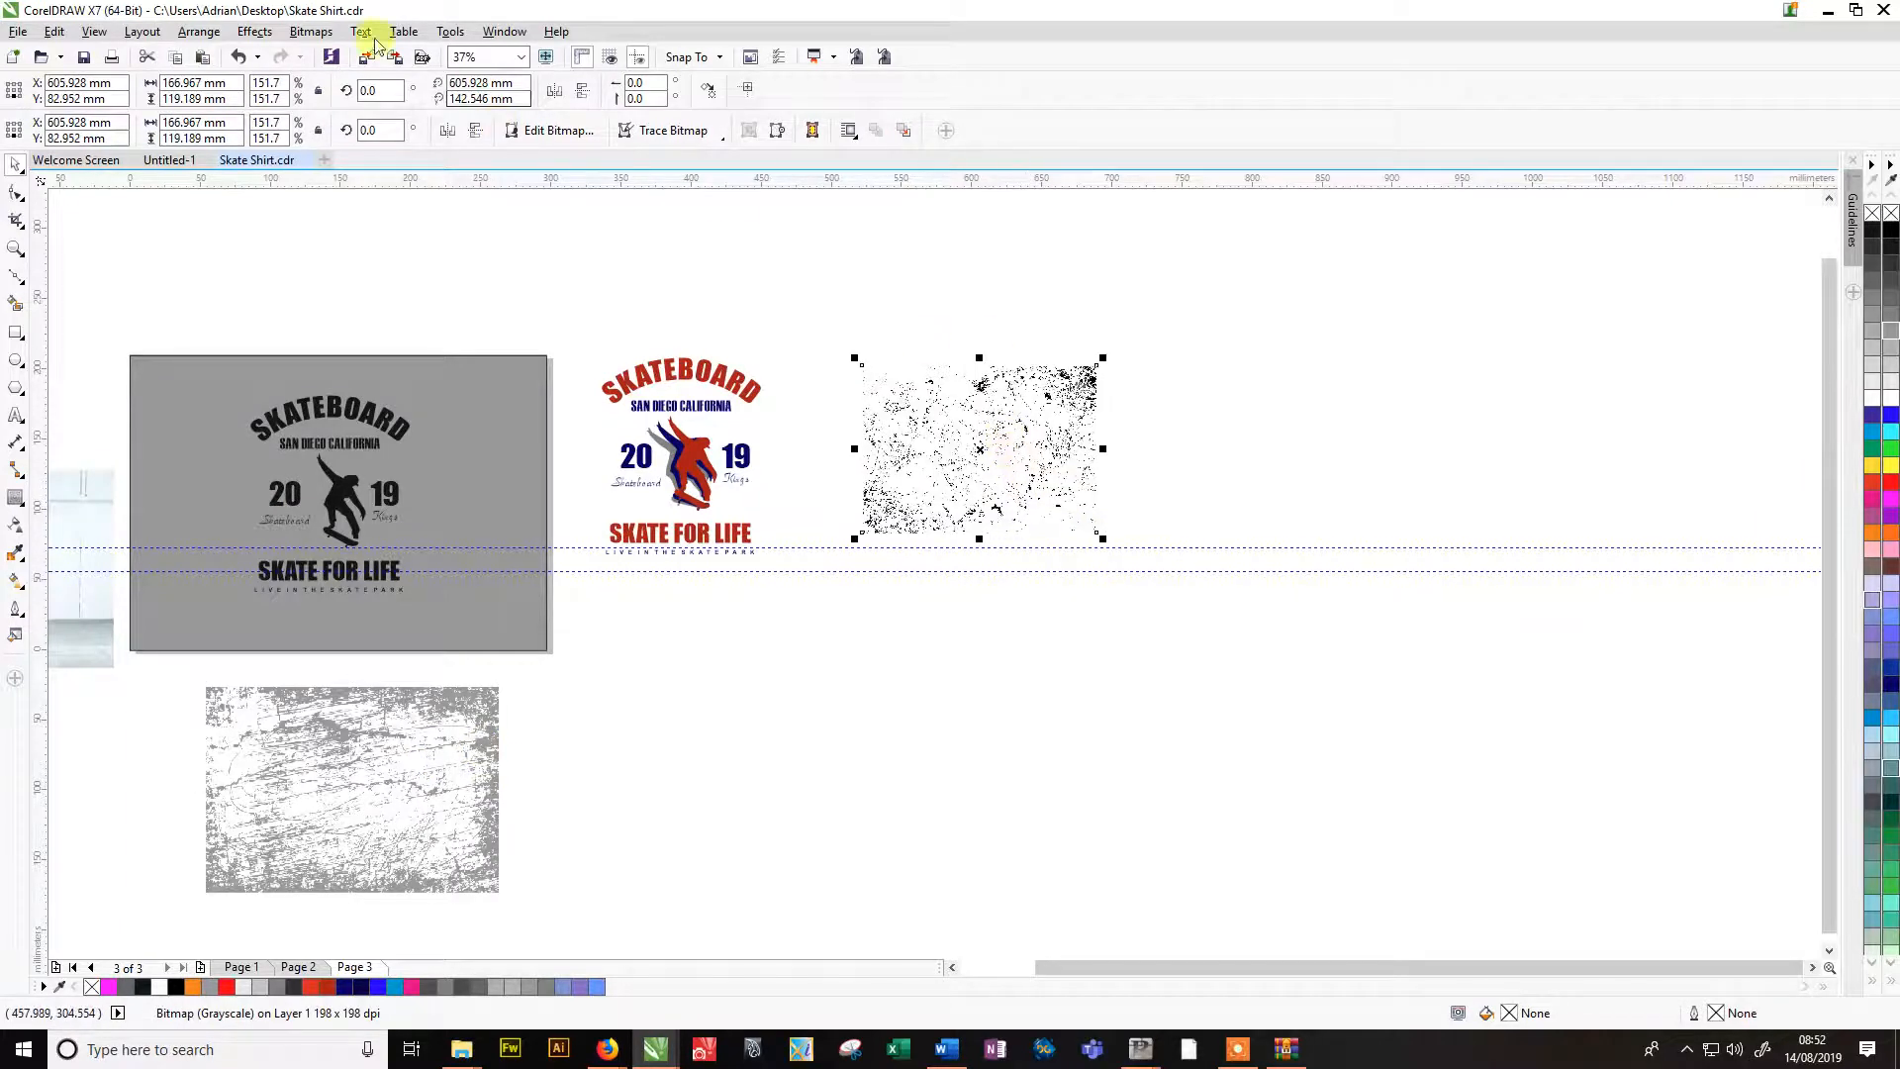
Convert the pasted grunge texture to a 1-bit black-and-white bitmap using Line Art with a threshold of 20.
click(249, 32)
mouse_move(311, 32)
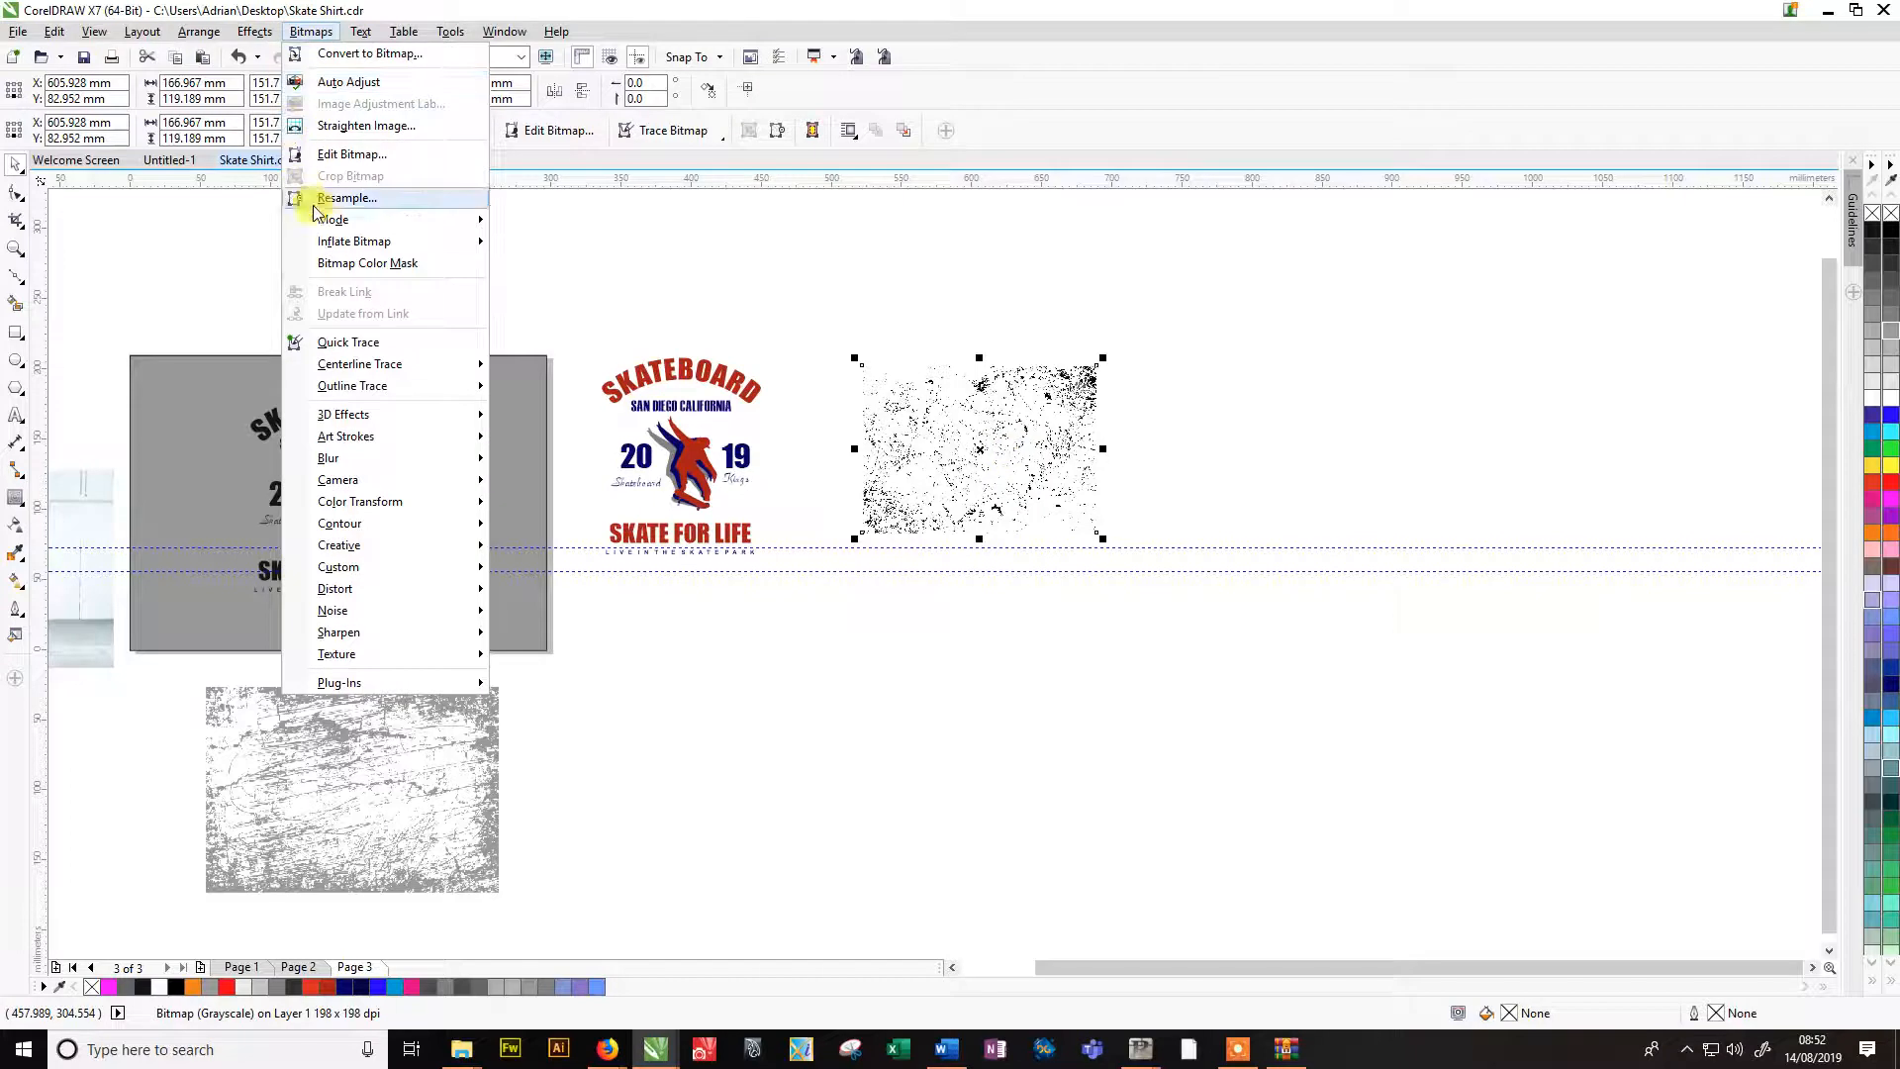
mouse_move(337, 220)
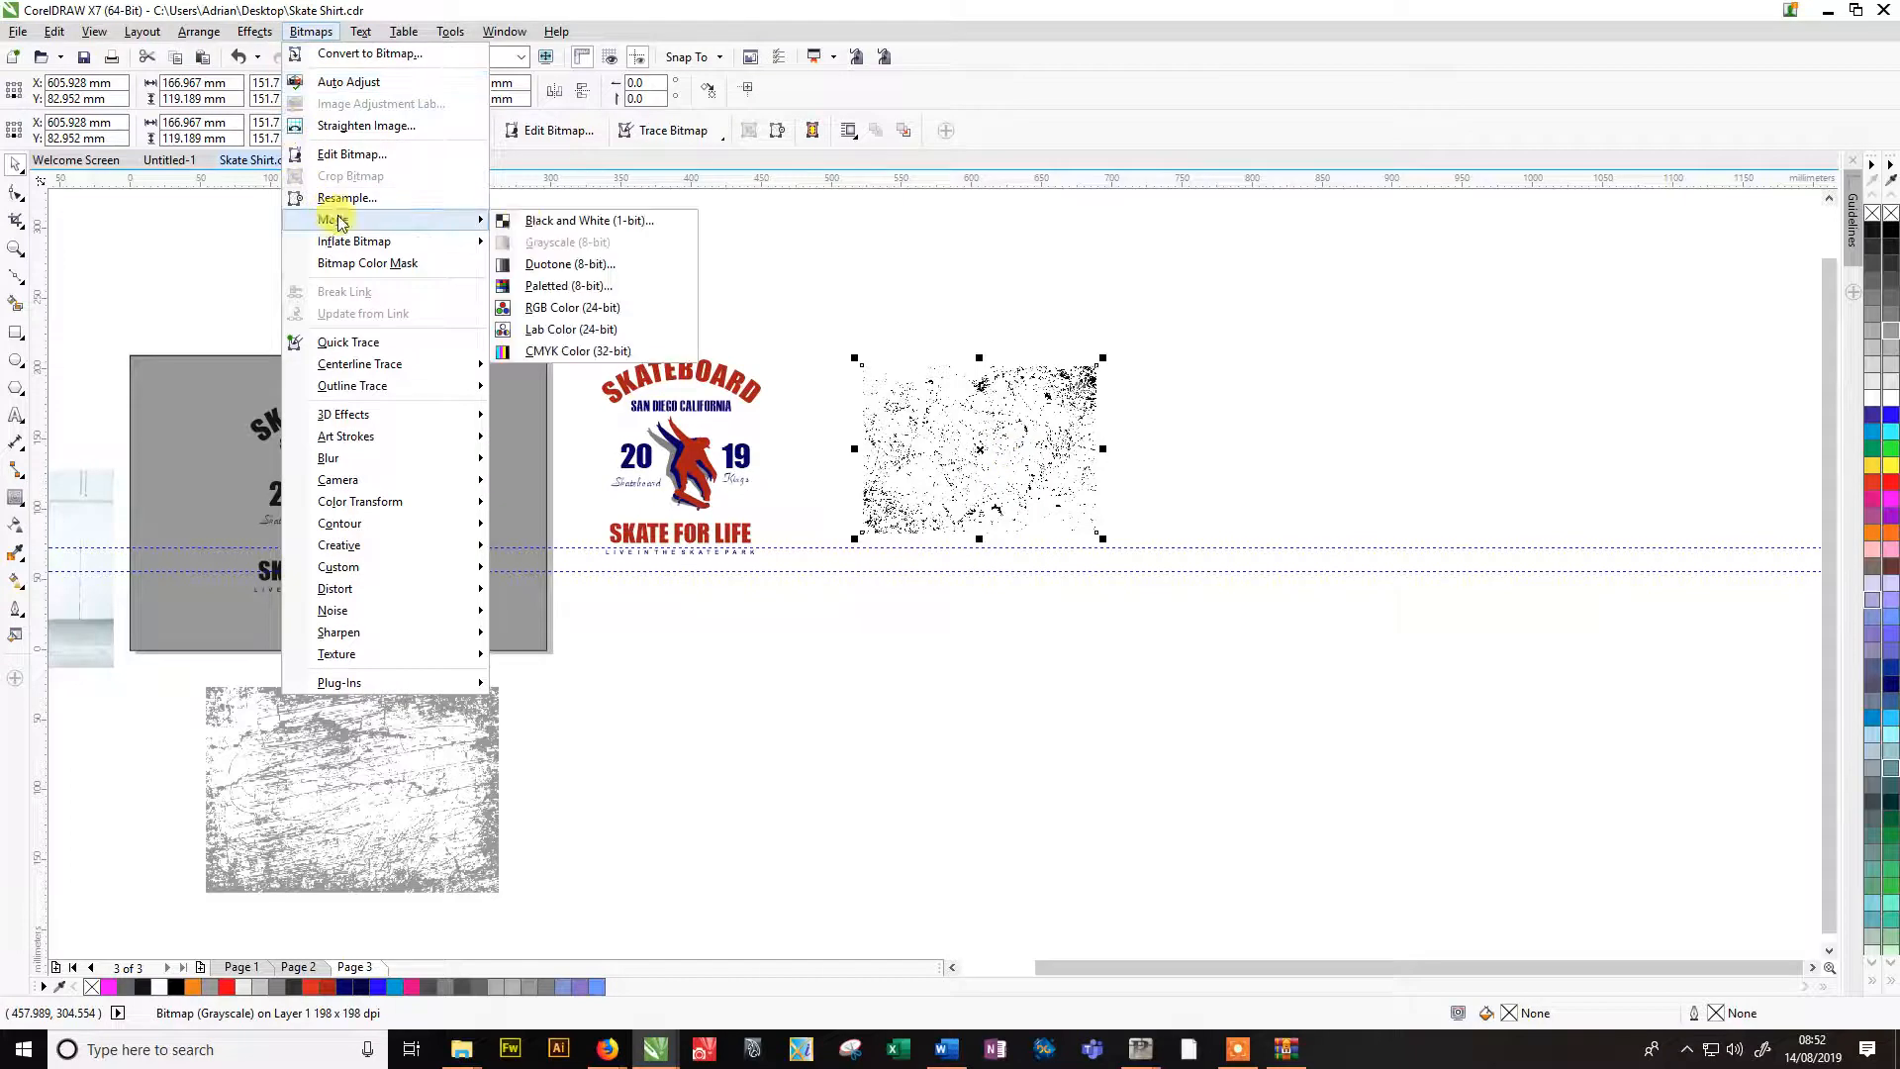
click(534, 222)
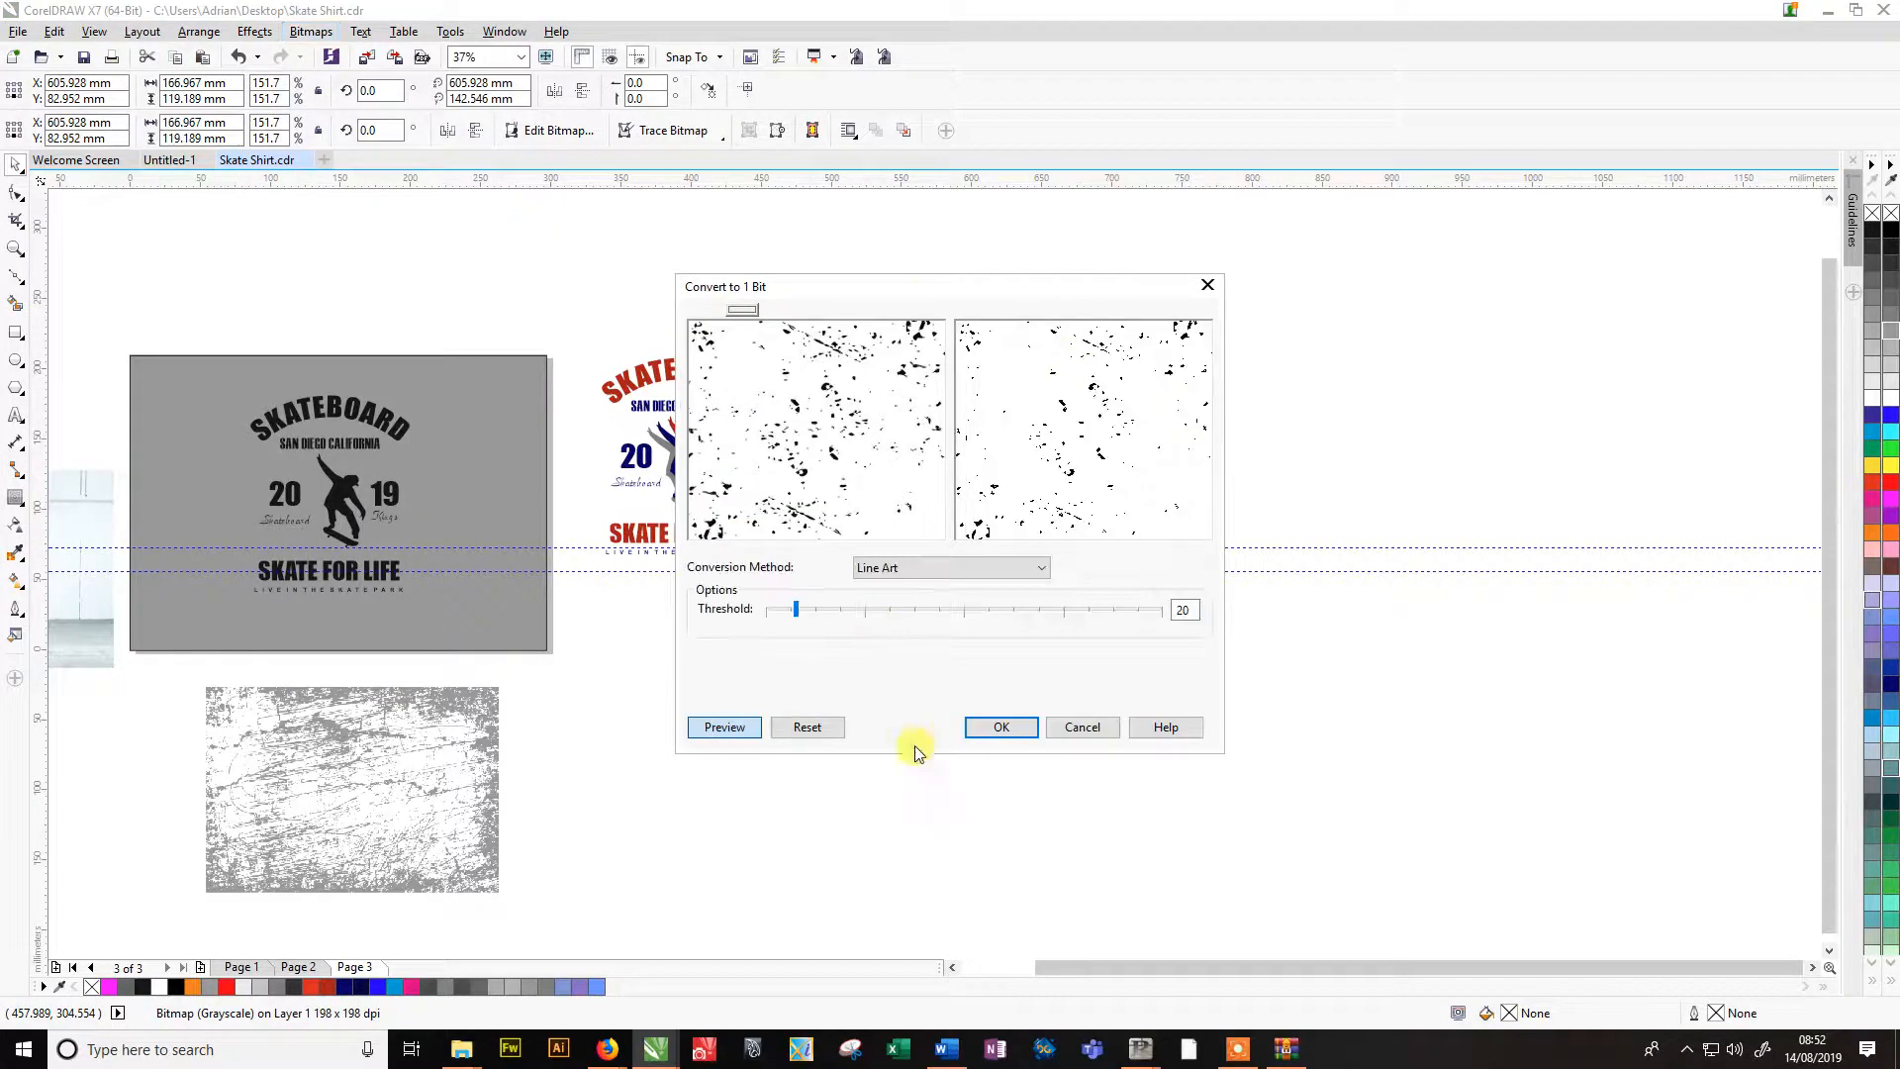
click(1002, 729)
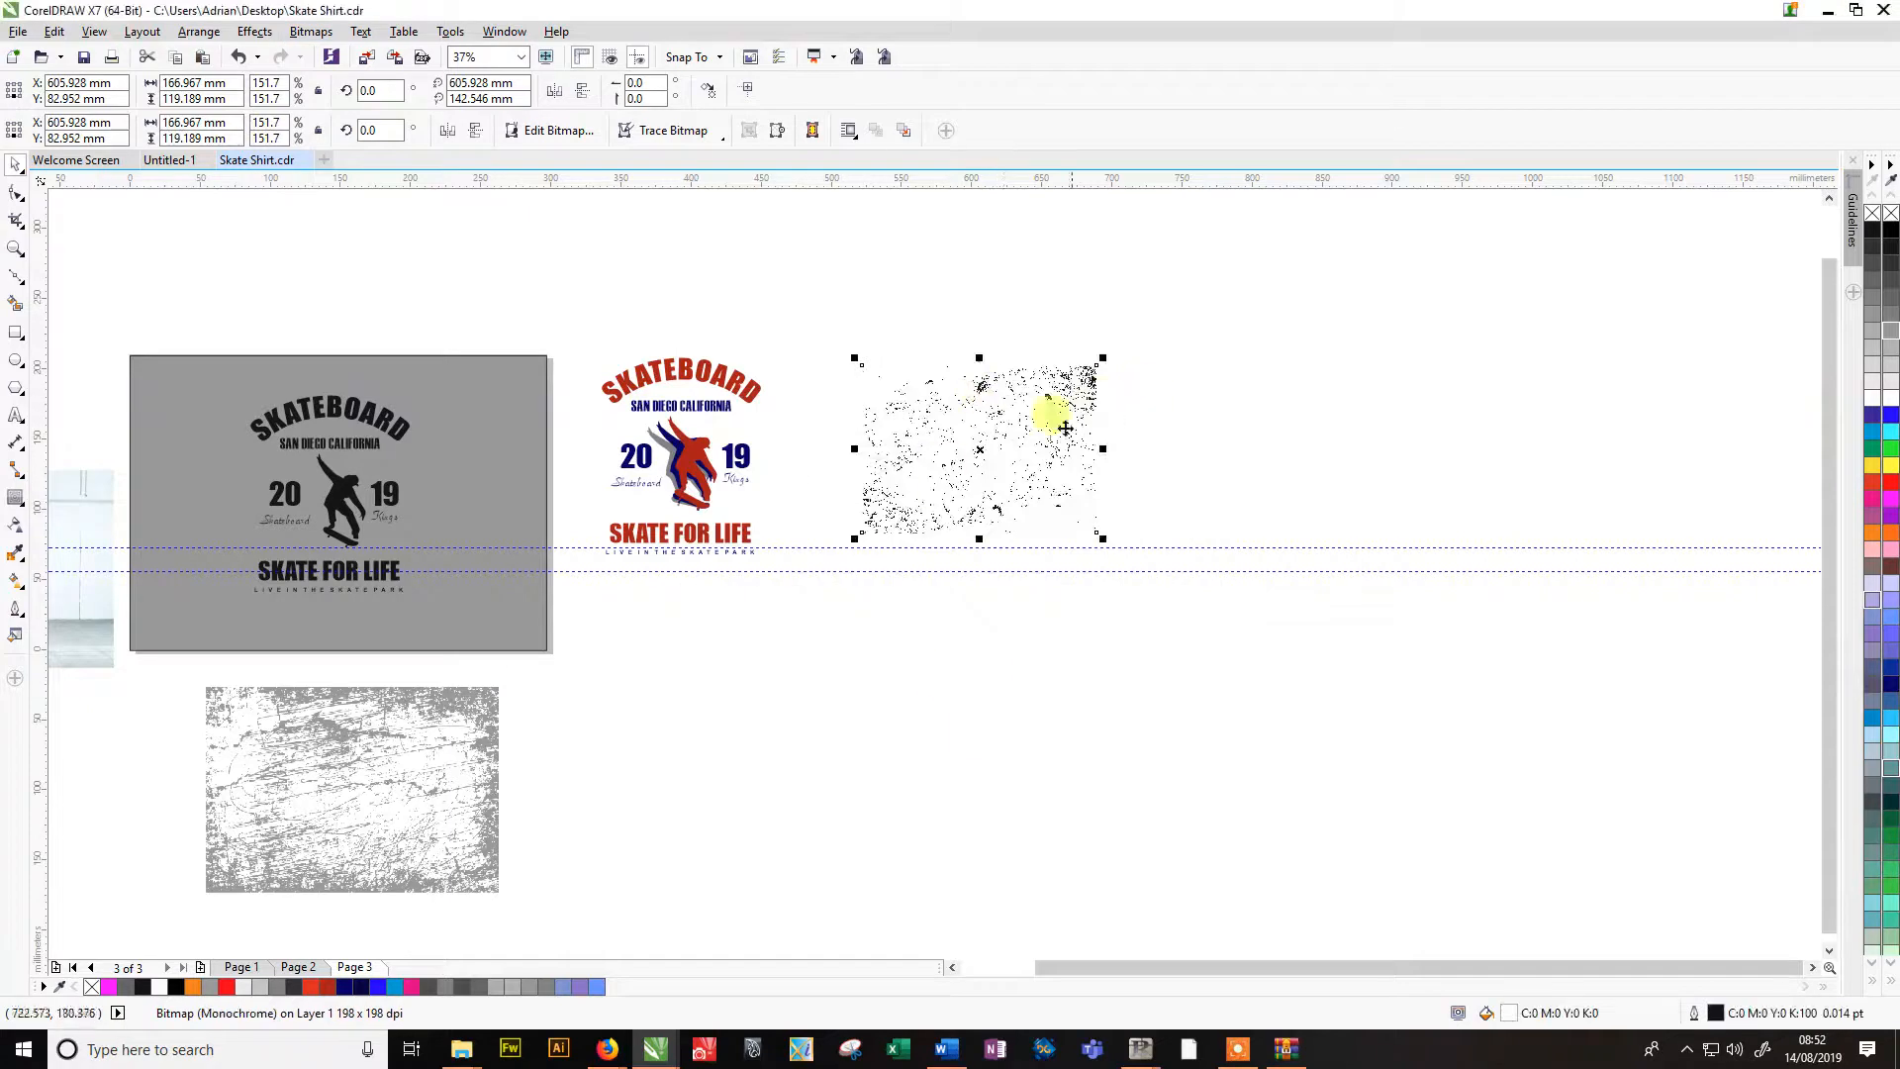
Move the new monochrome texture over the black design and stretch it to about 187 × 160 mm to cover the artwork.
click(1030, 431)
drag(513, 508, 336, 504)
key(ctrl+z)
drag(1005, 445, 347, 467)
drag(447, 555, 482, 577)
drag(340, 576, 327, 608)
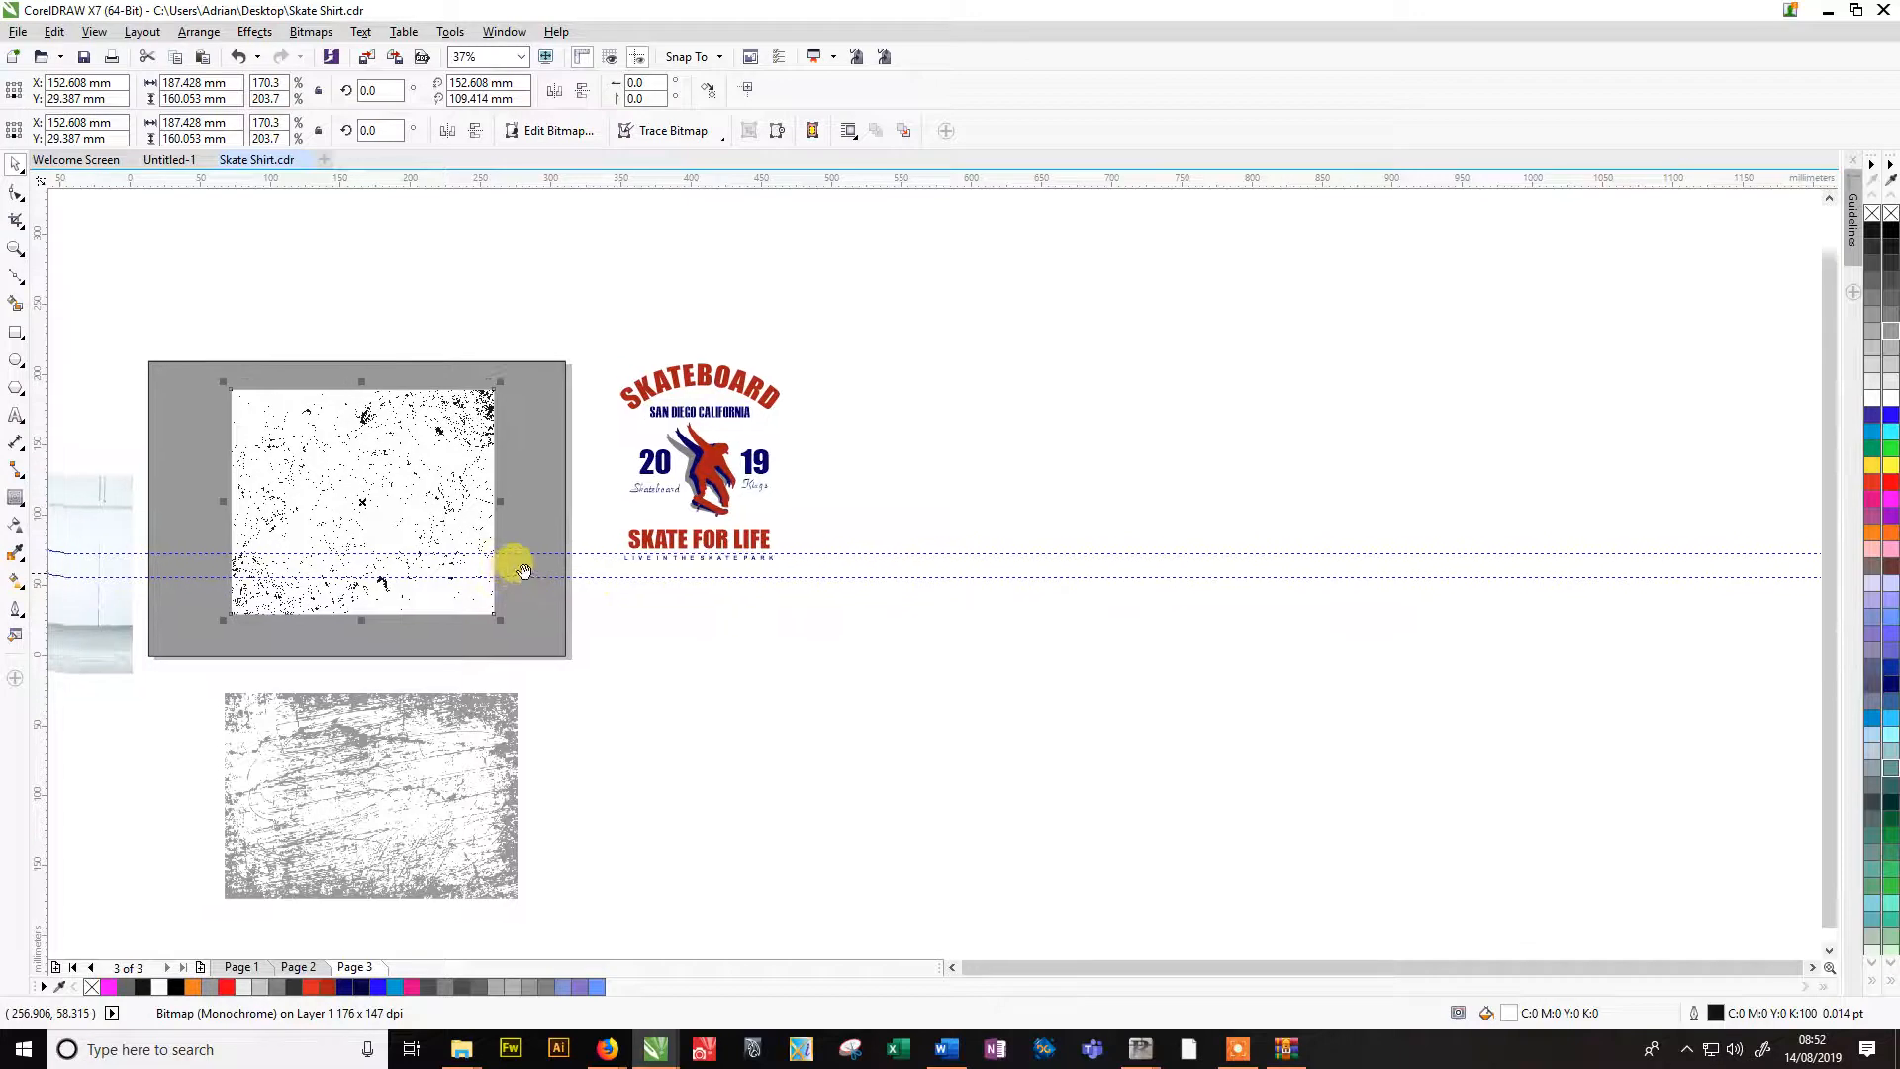
drag(501, 571, 742, 564)
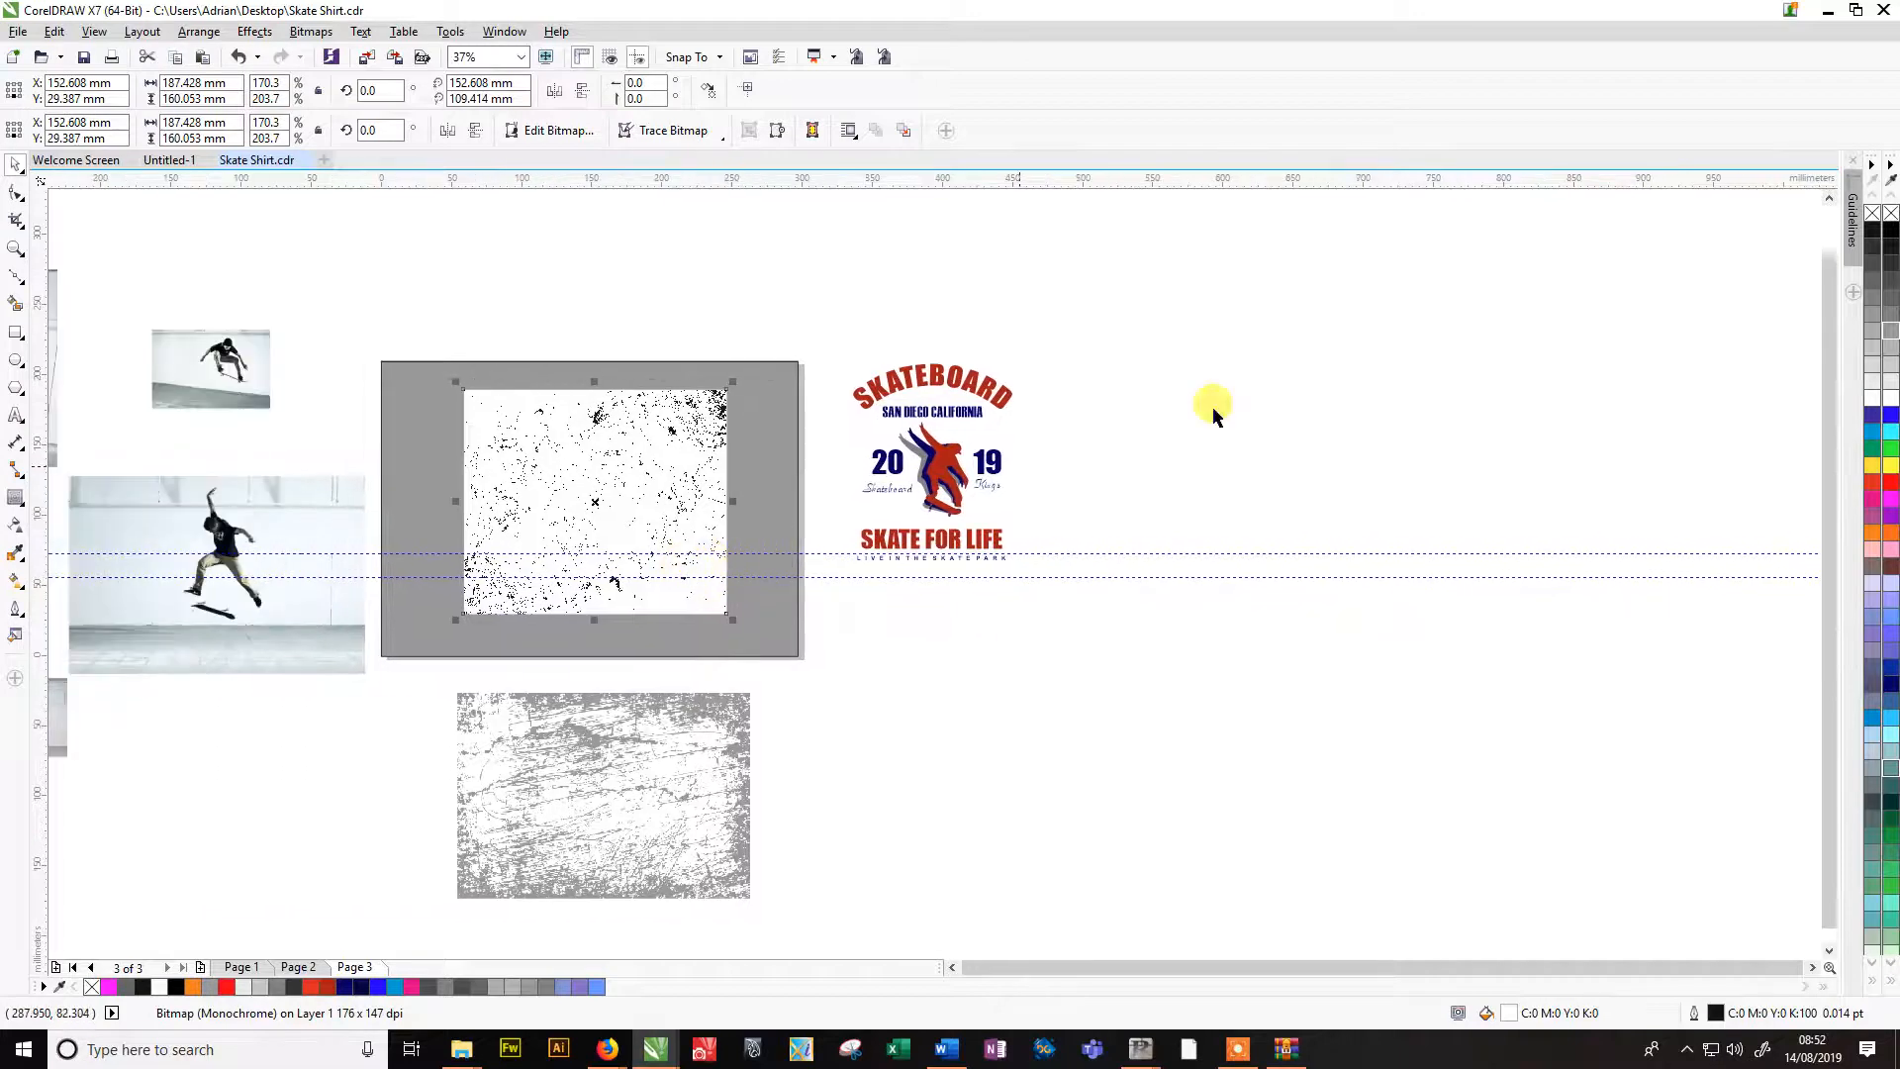
click(1239, 1051)
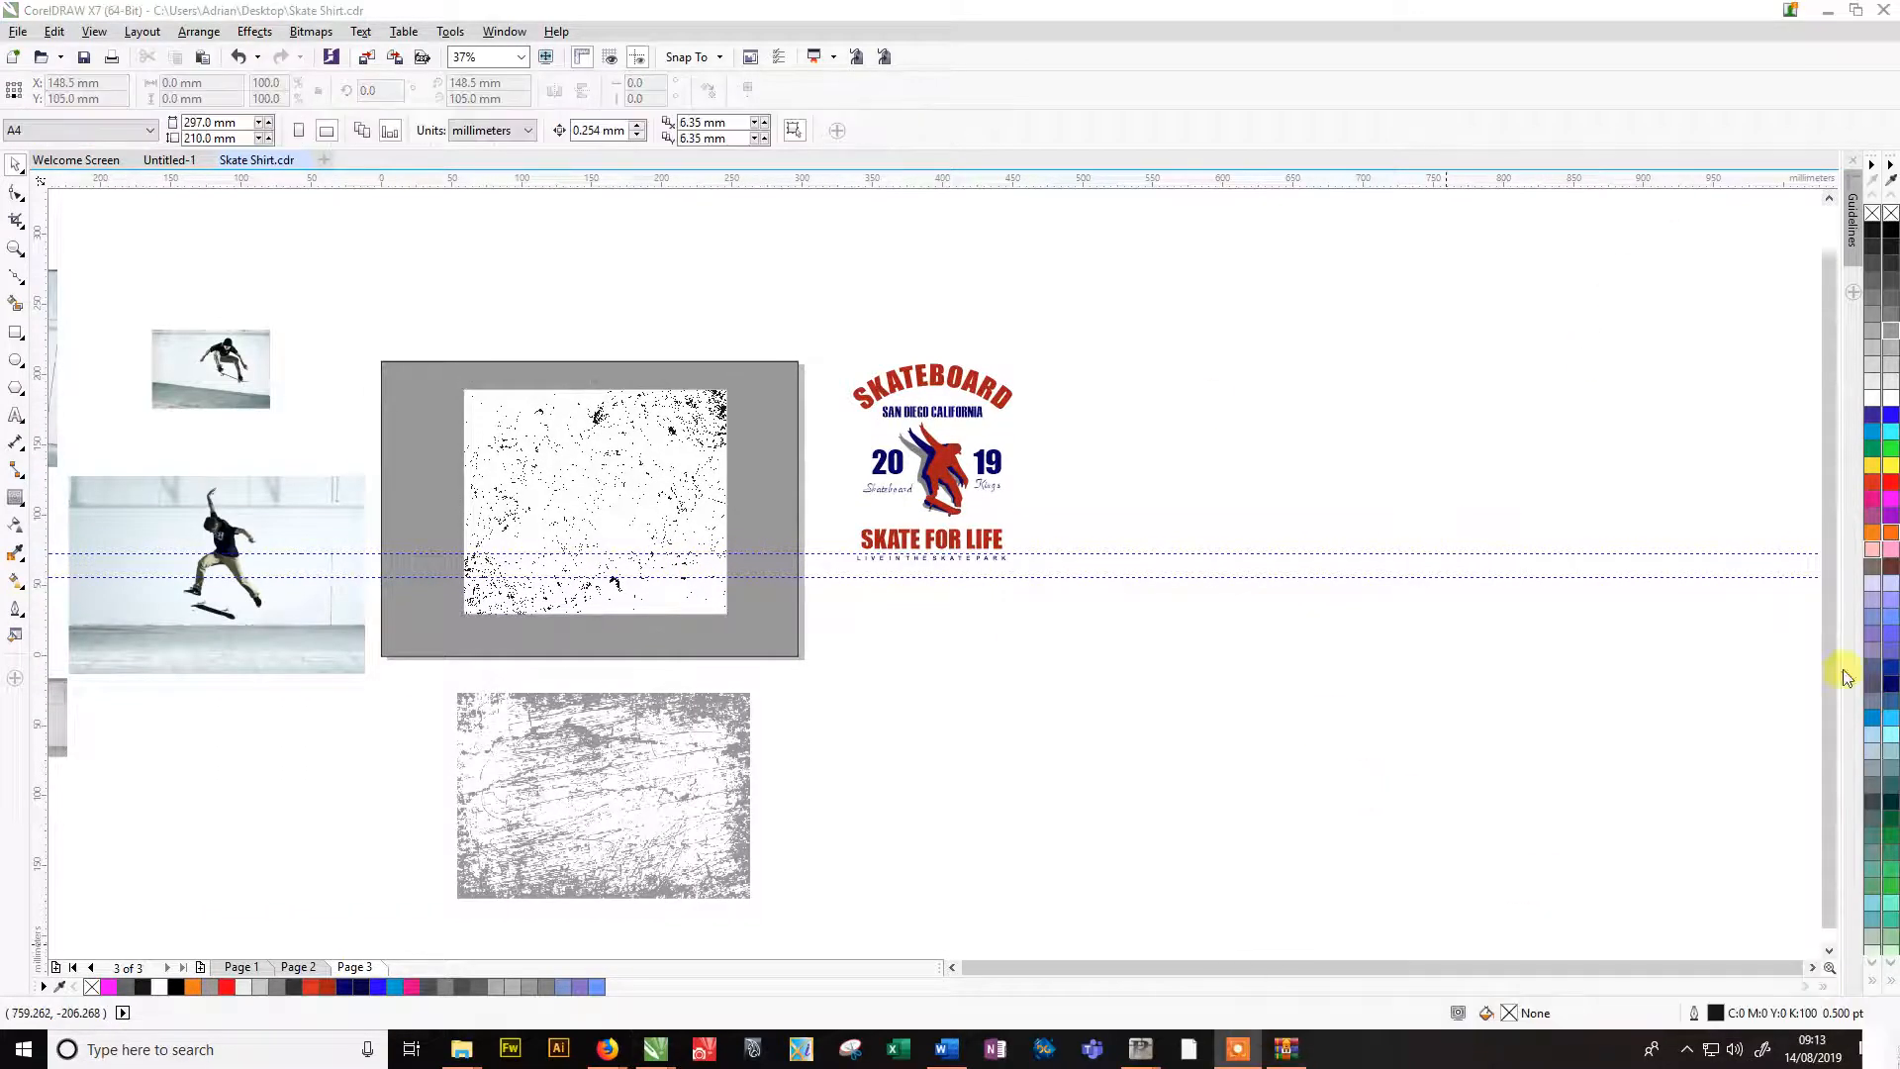
click(634, 525)
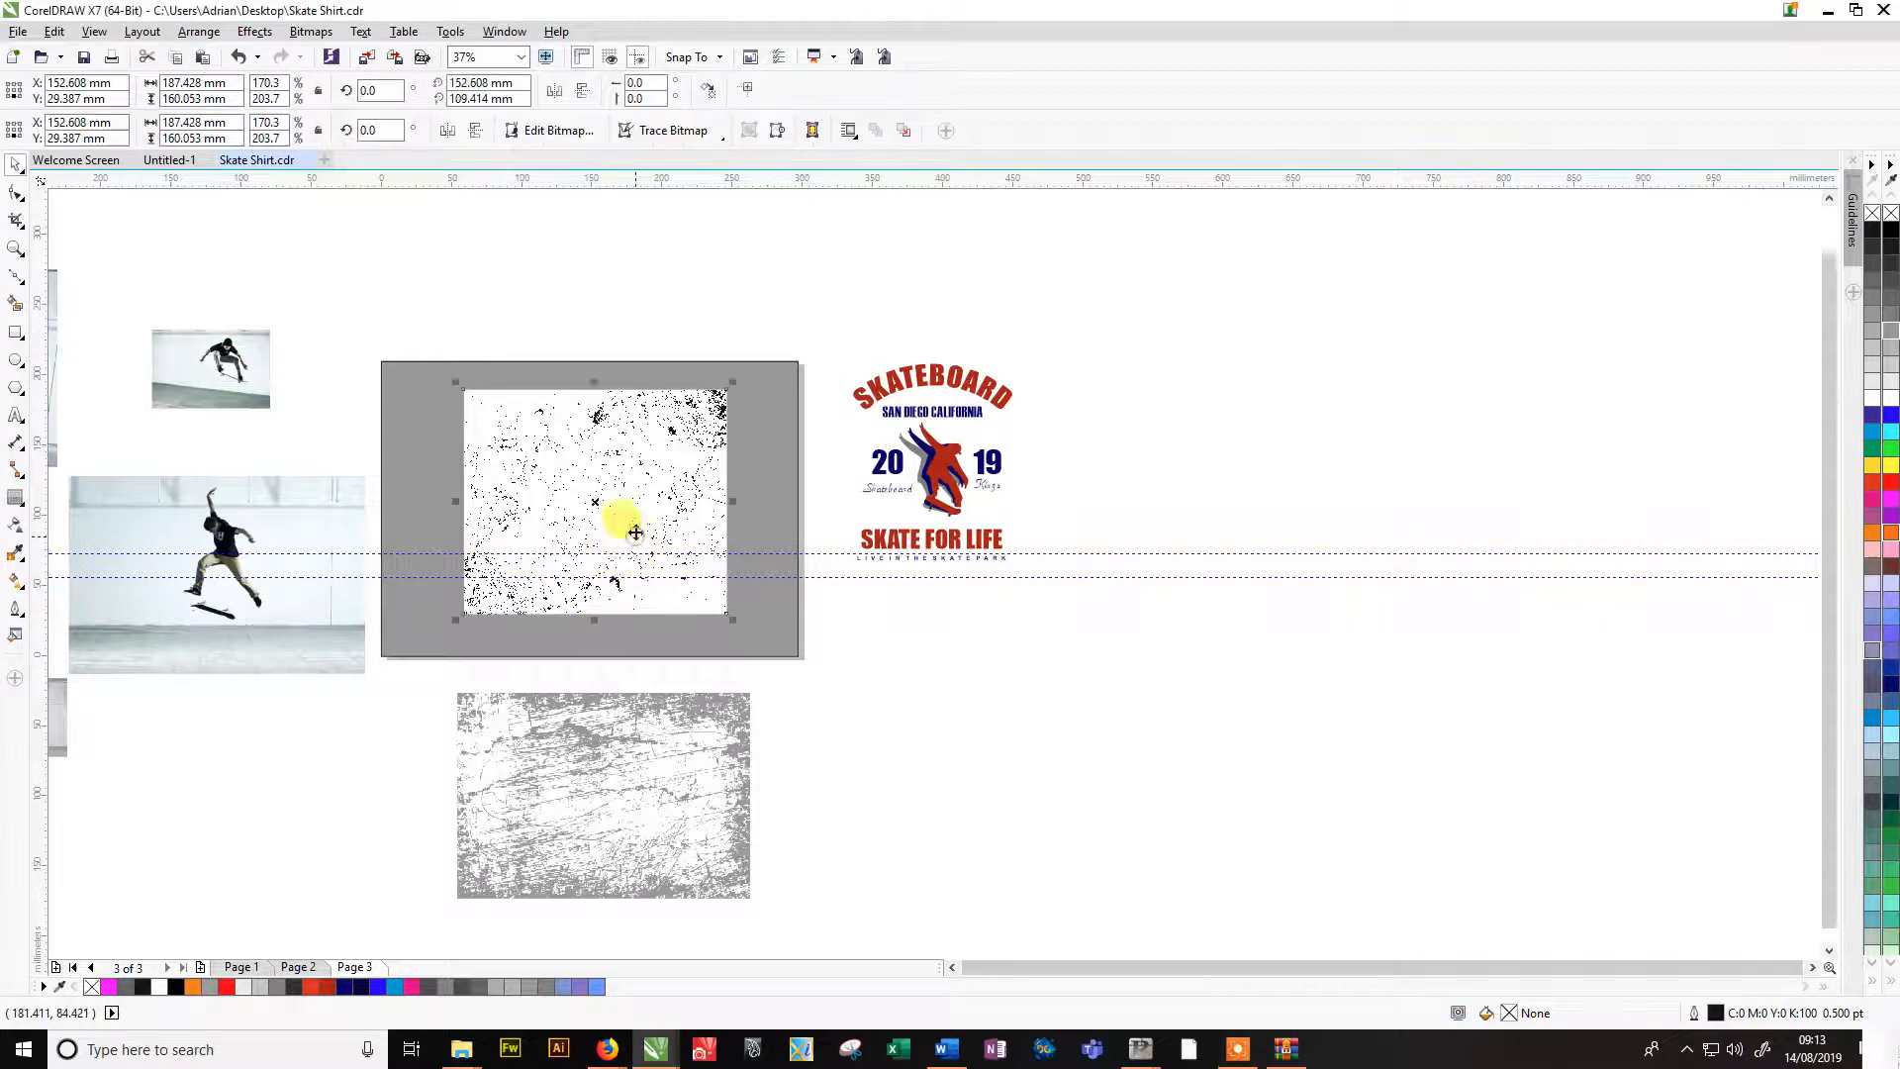
click(249, 32)
mouse_move(310, 32)
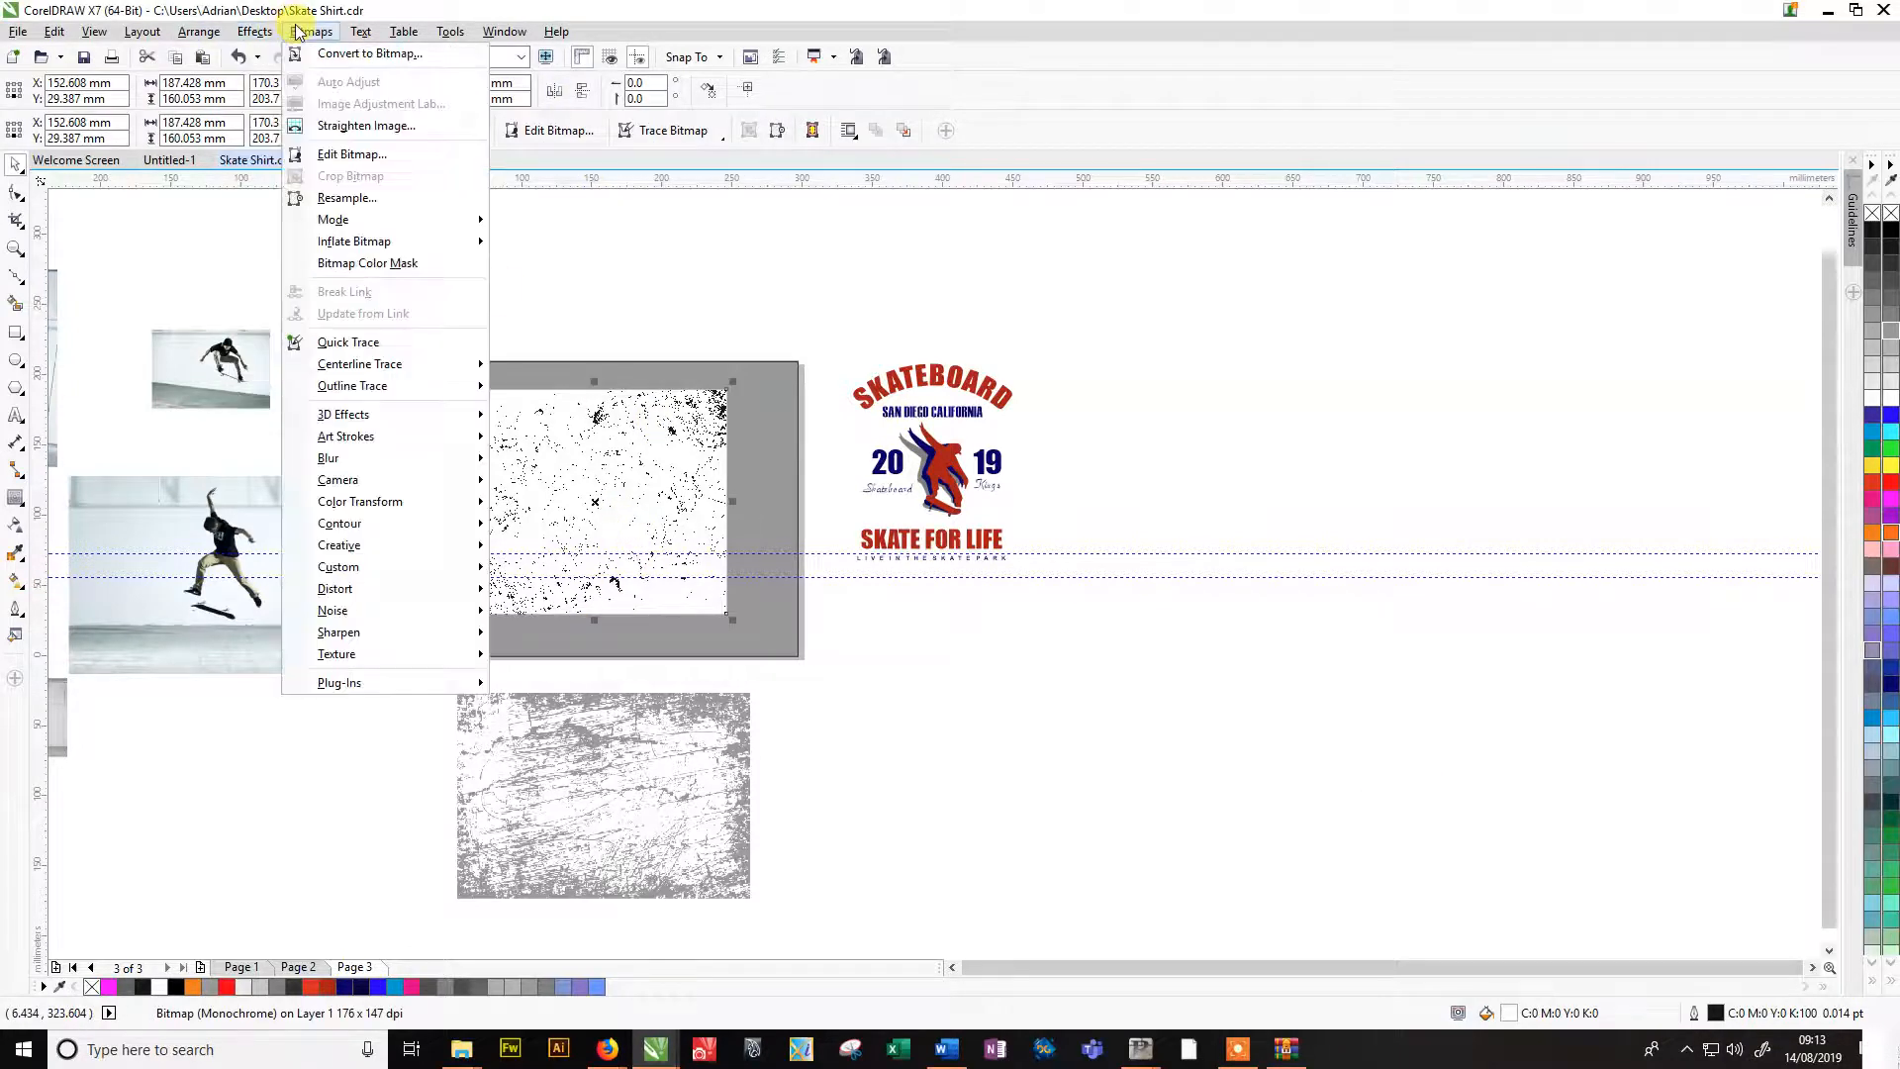
mouse_move(418, 222)
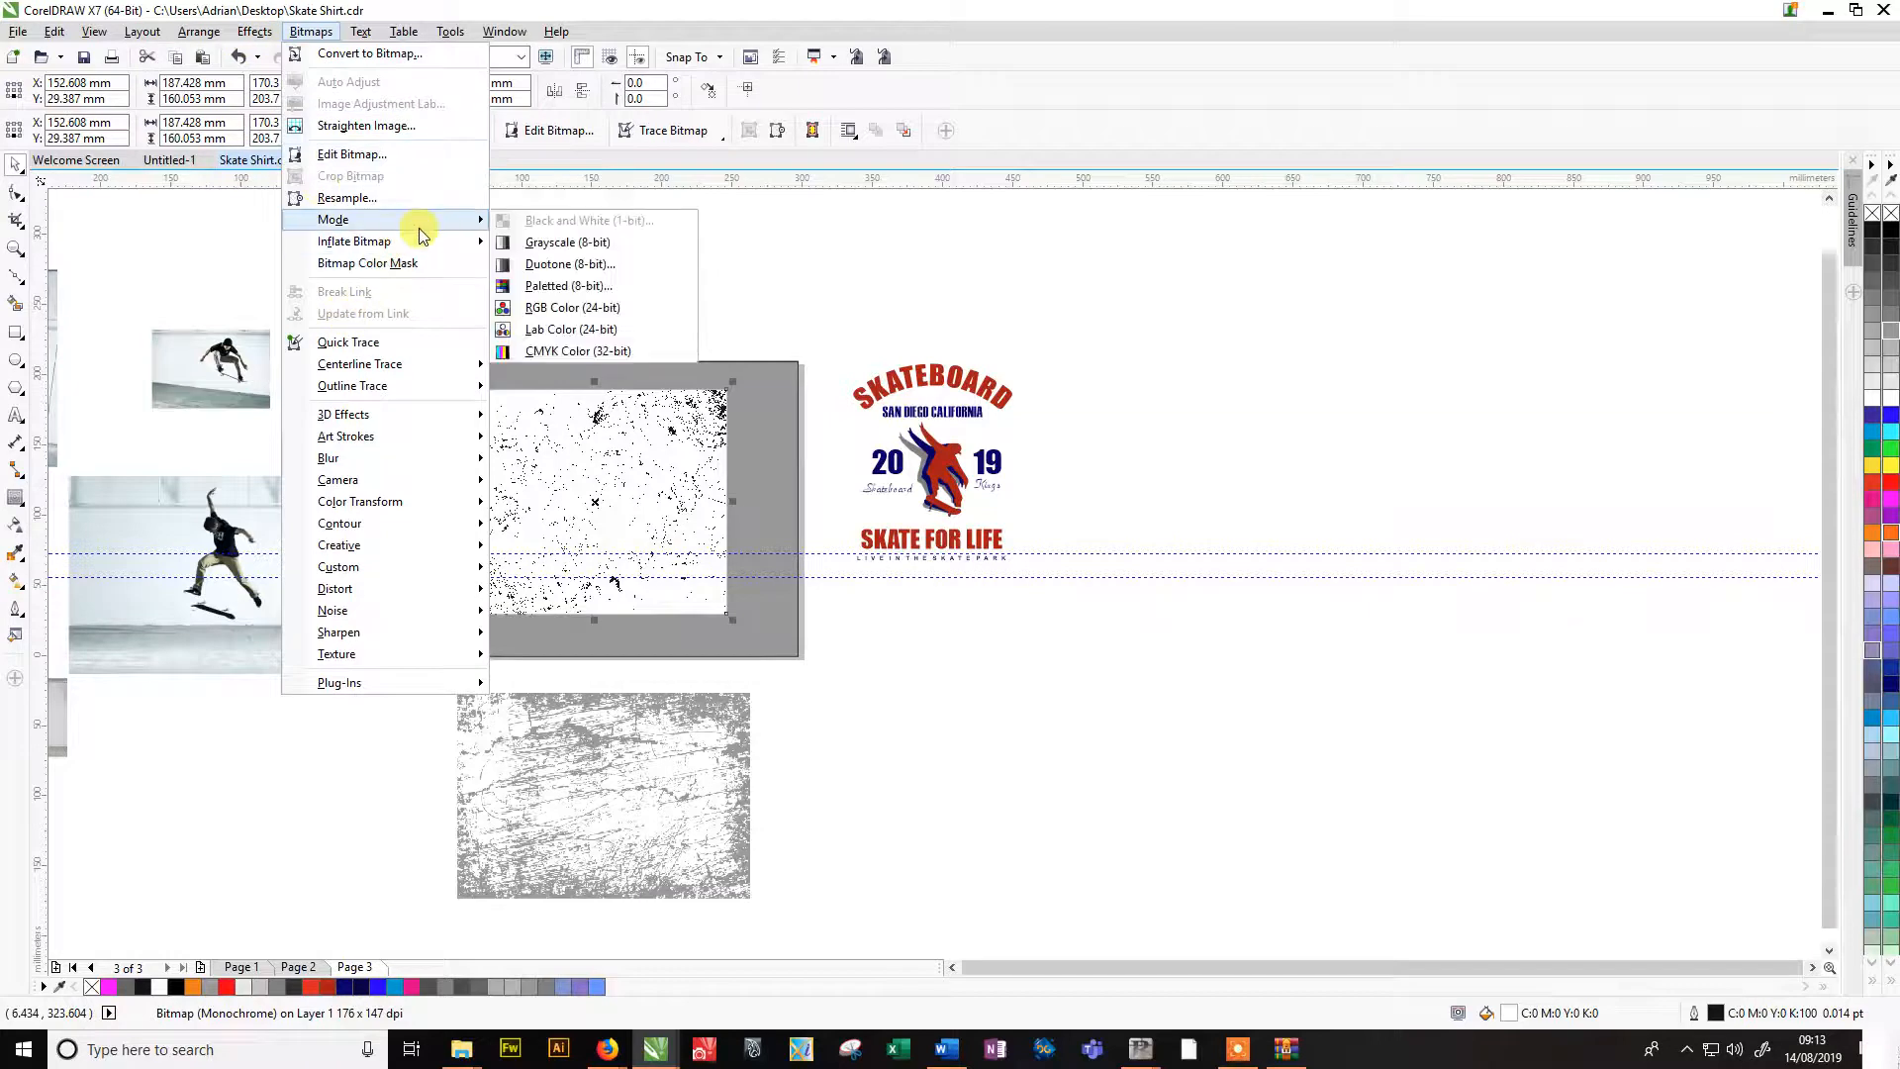
click(792, 210)
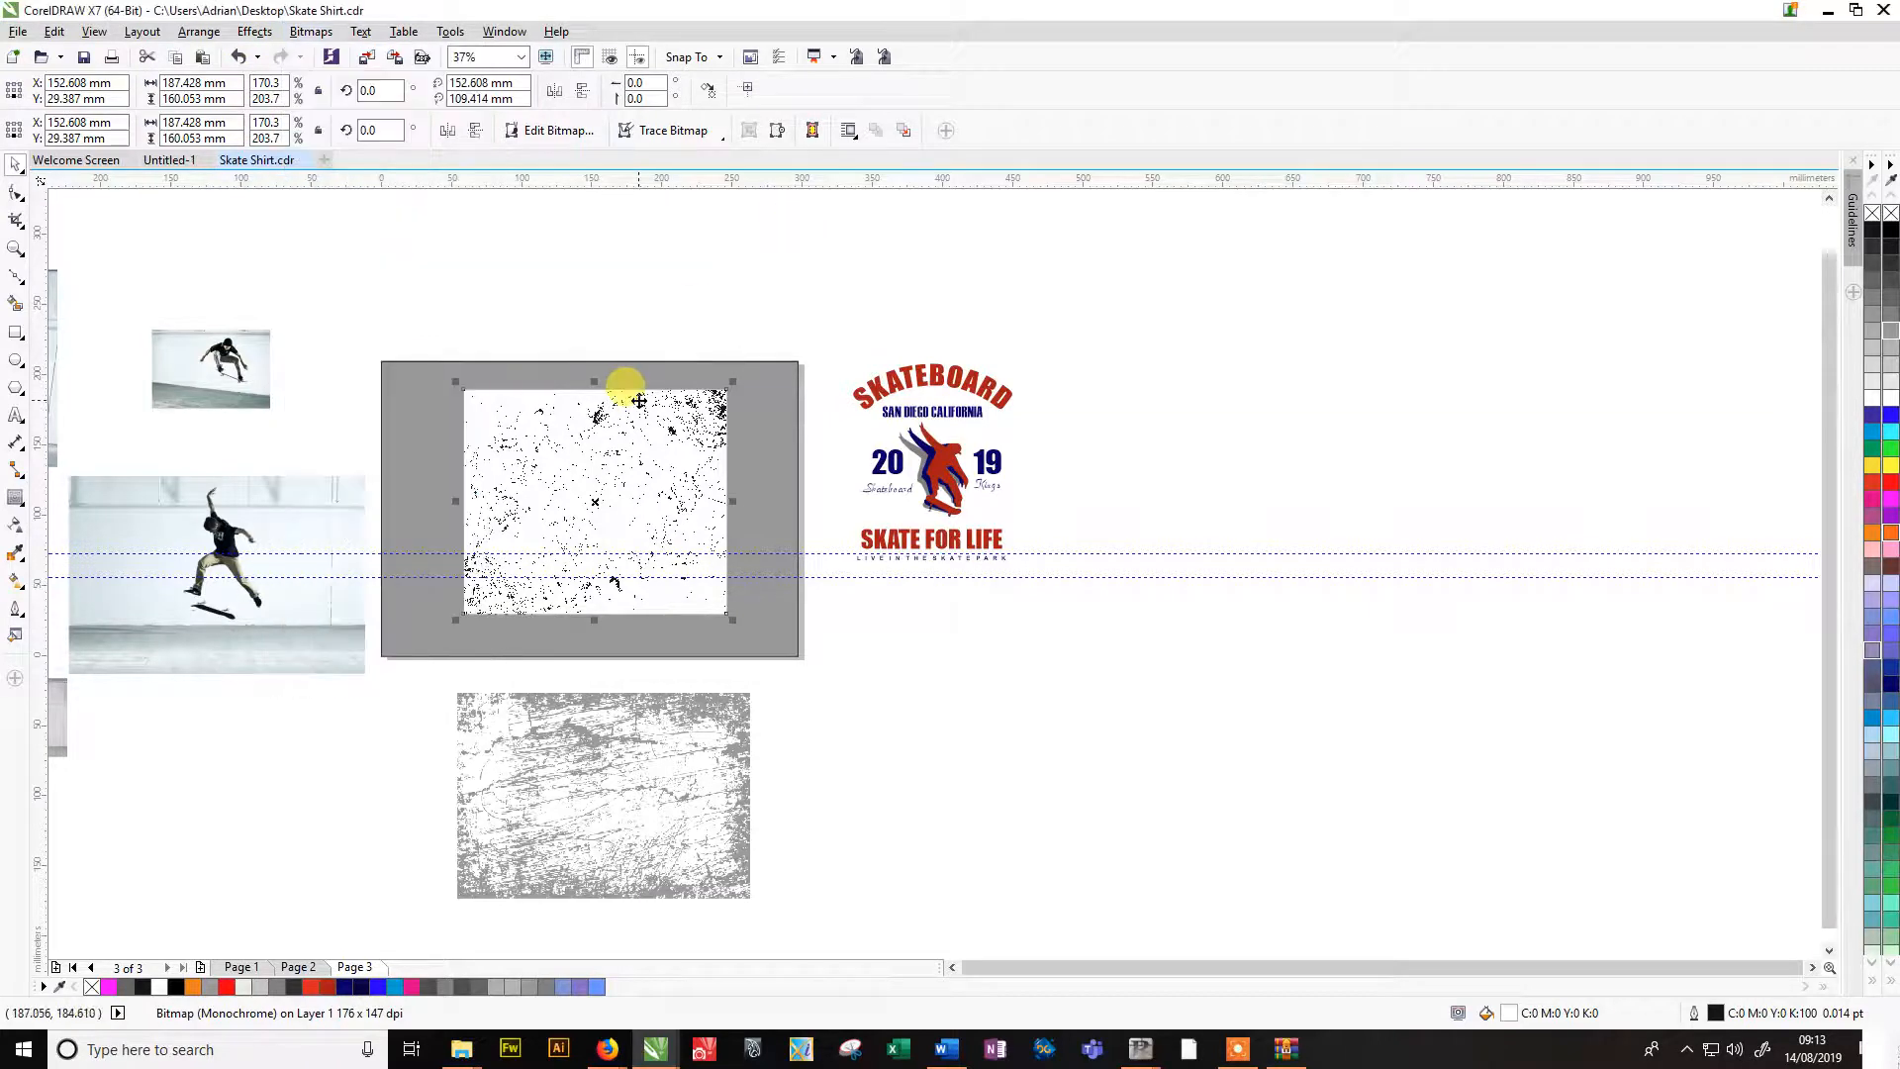
Shift the new texture about 10 mm left over the design, remove its fill and set its outline to grey #999999.
mouse_move(606, 446)
mouse_down()
mouse_move(1236, 402)
mouse_move(791, 467)
mouse_move(566, 457)
mouse_move(591, 457)
mouse_up()
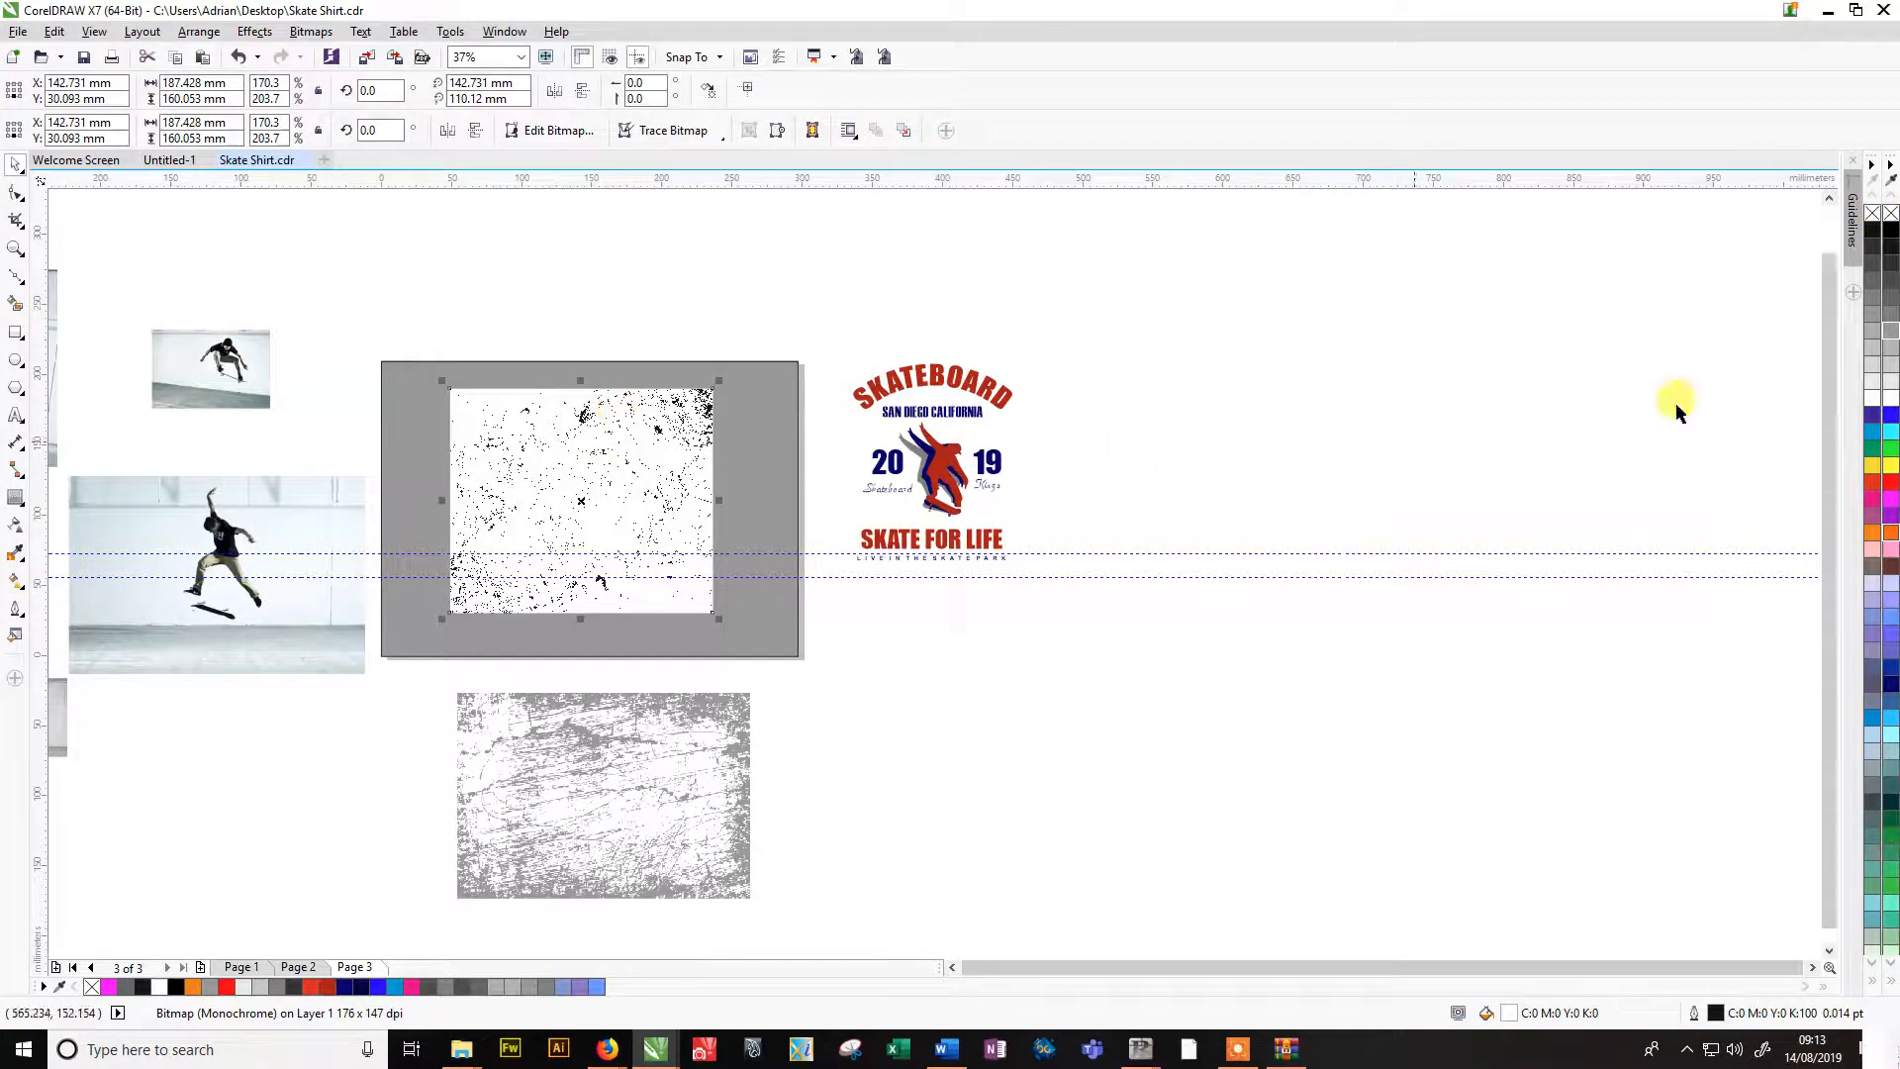
click(1873, 216)
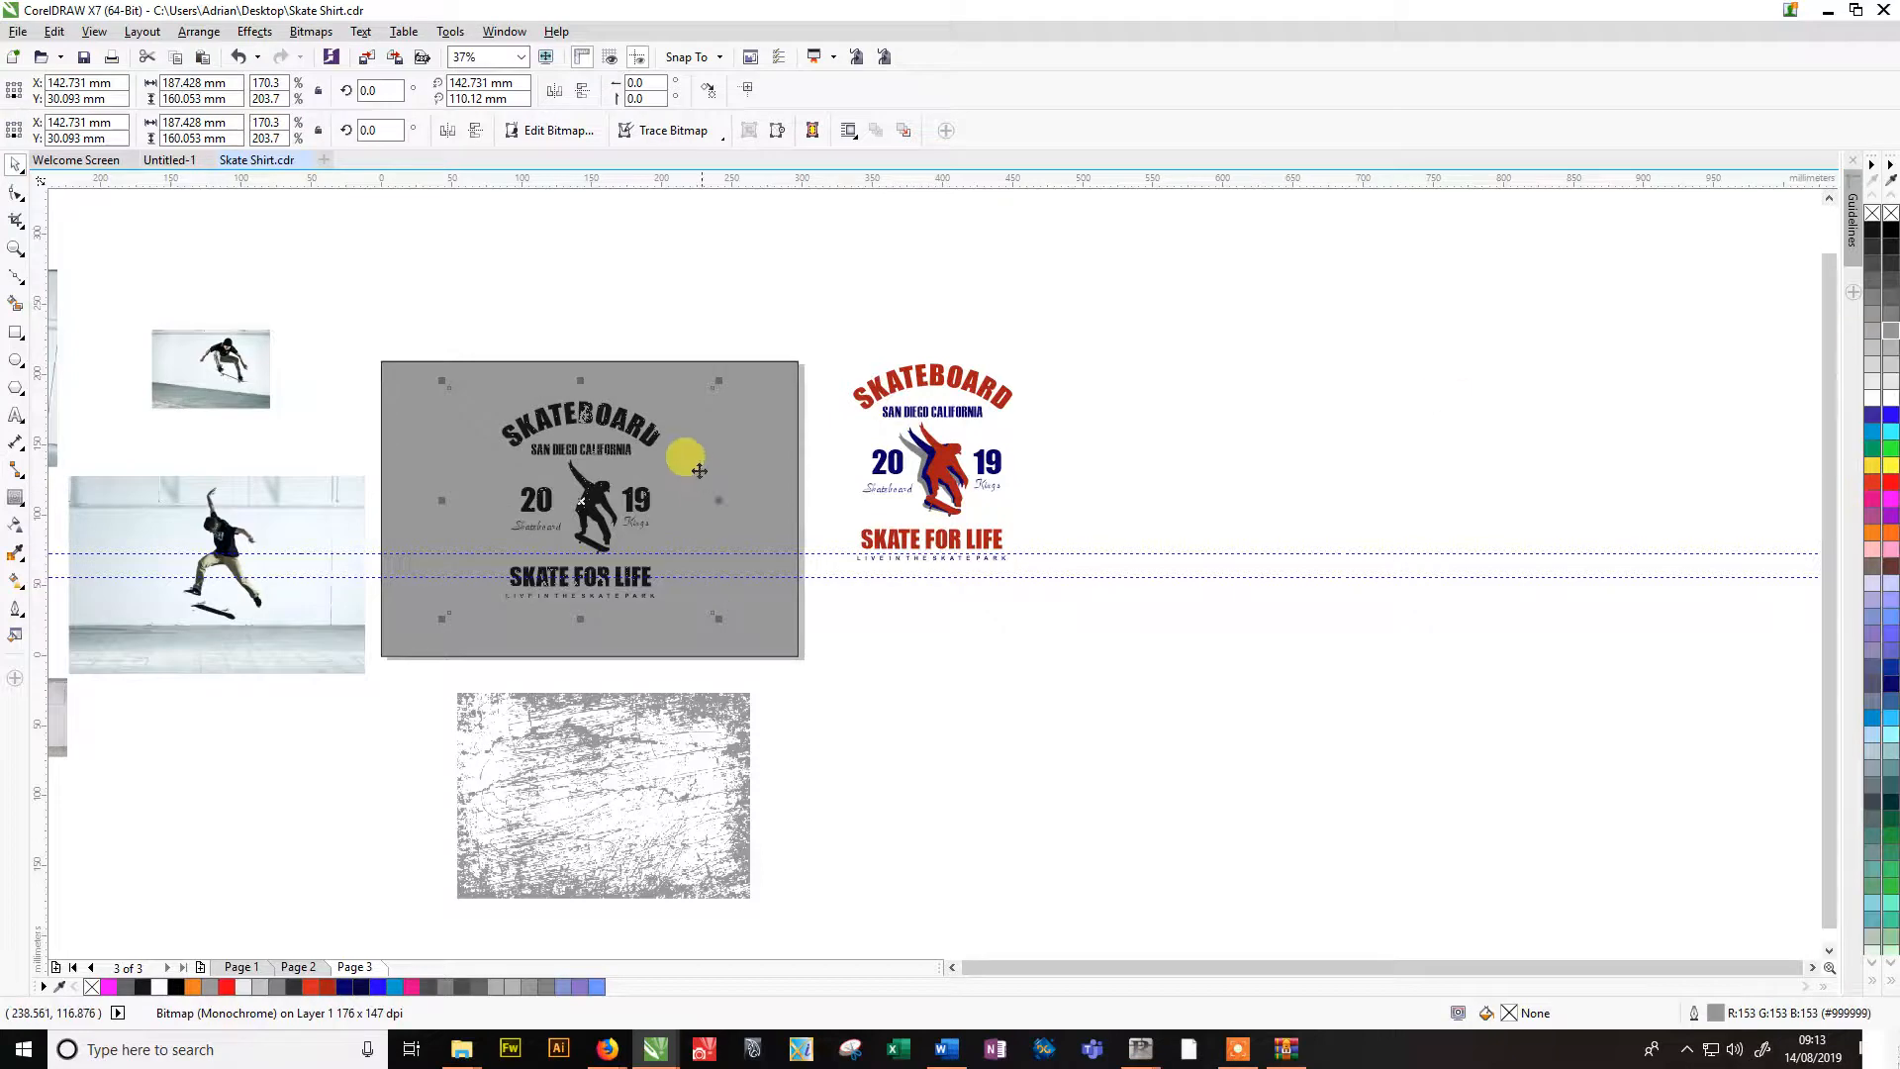
Reposition the new texture's centre at about X 128 mm, Y 105.5 mm over the design, and select the background rectangle with everything on it.
scroll(698, 469, up, 4)
scroll(603, 449, up, 2)
scroll(600, 448, down, 5)
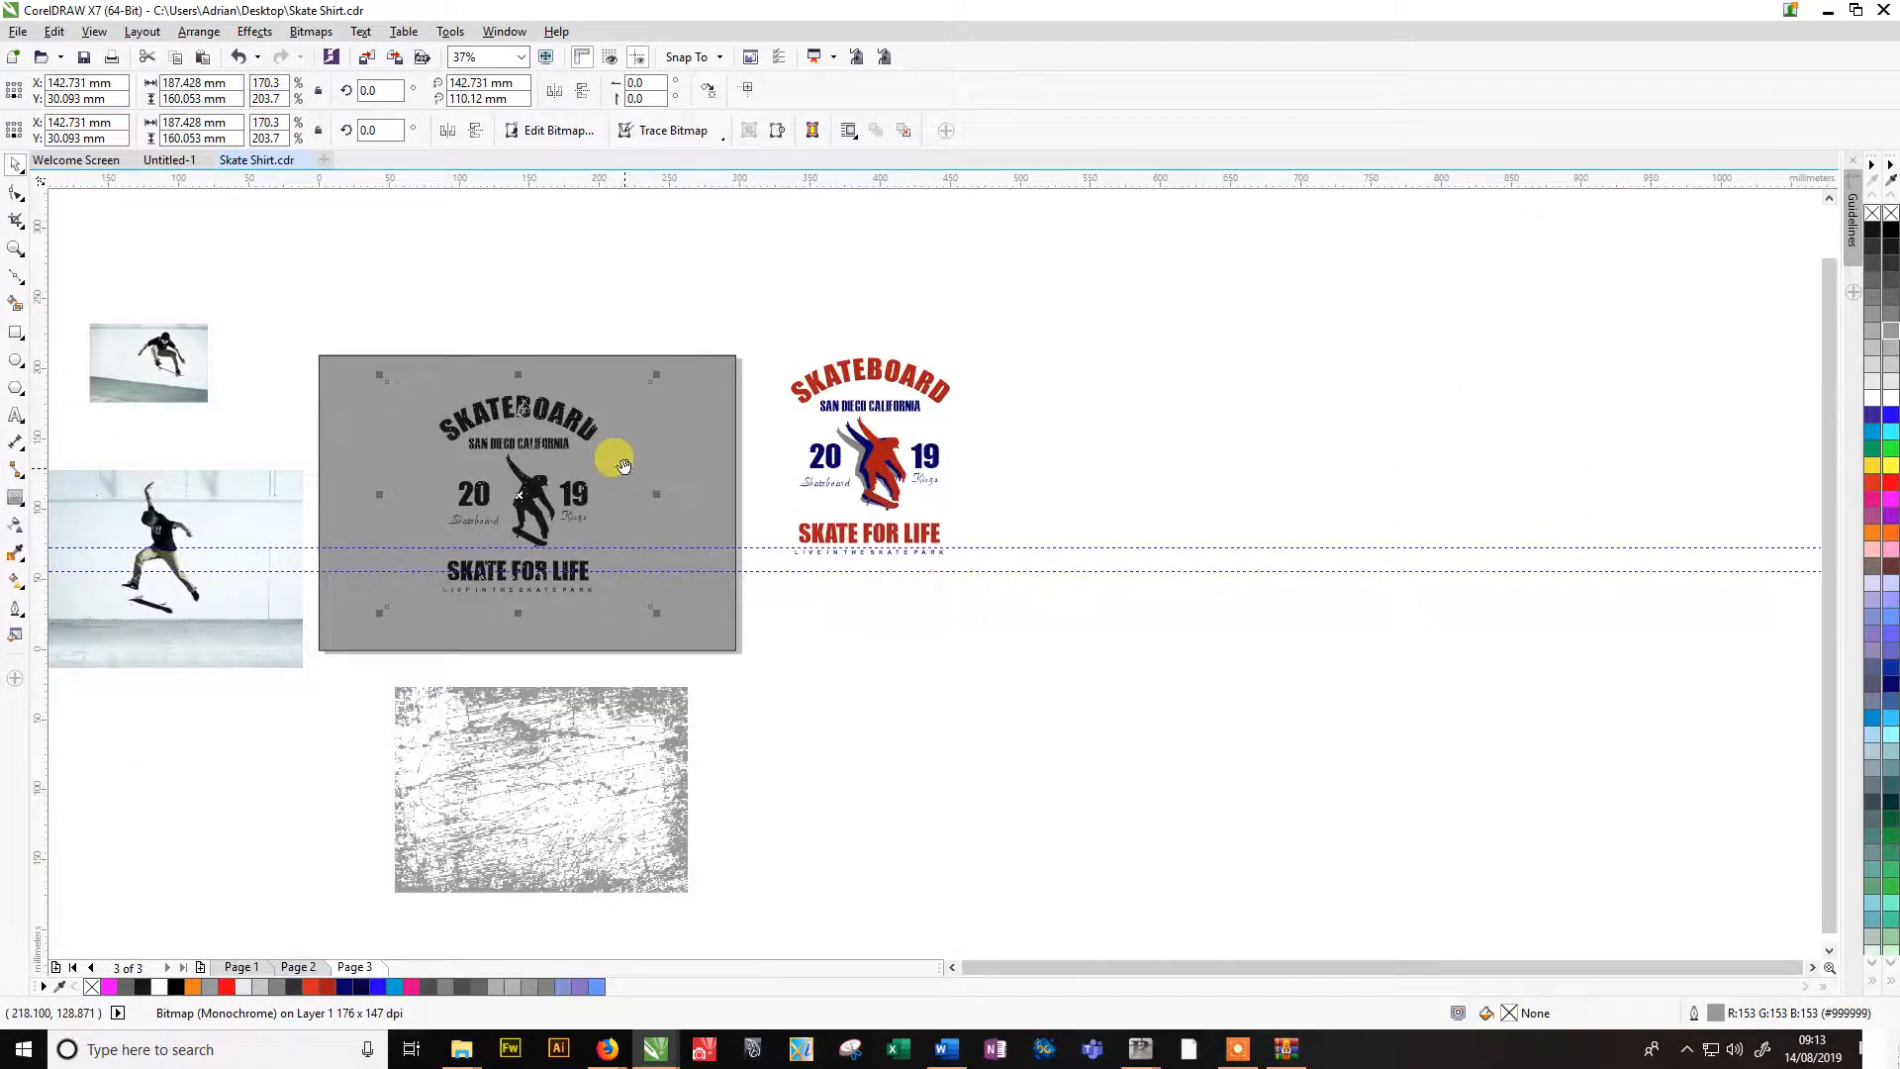
scroll(834, 490, up, 3)
scroll(629, 437, down, 1)
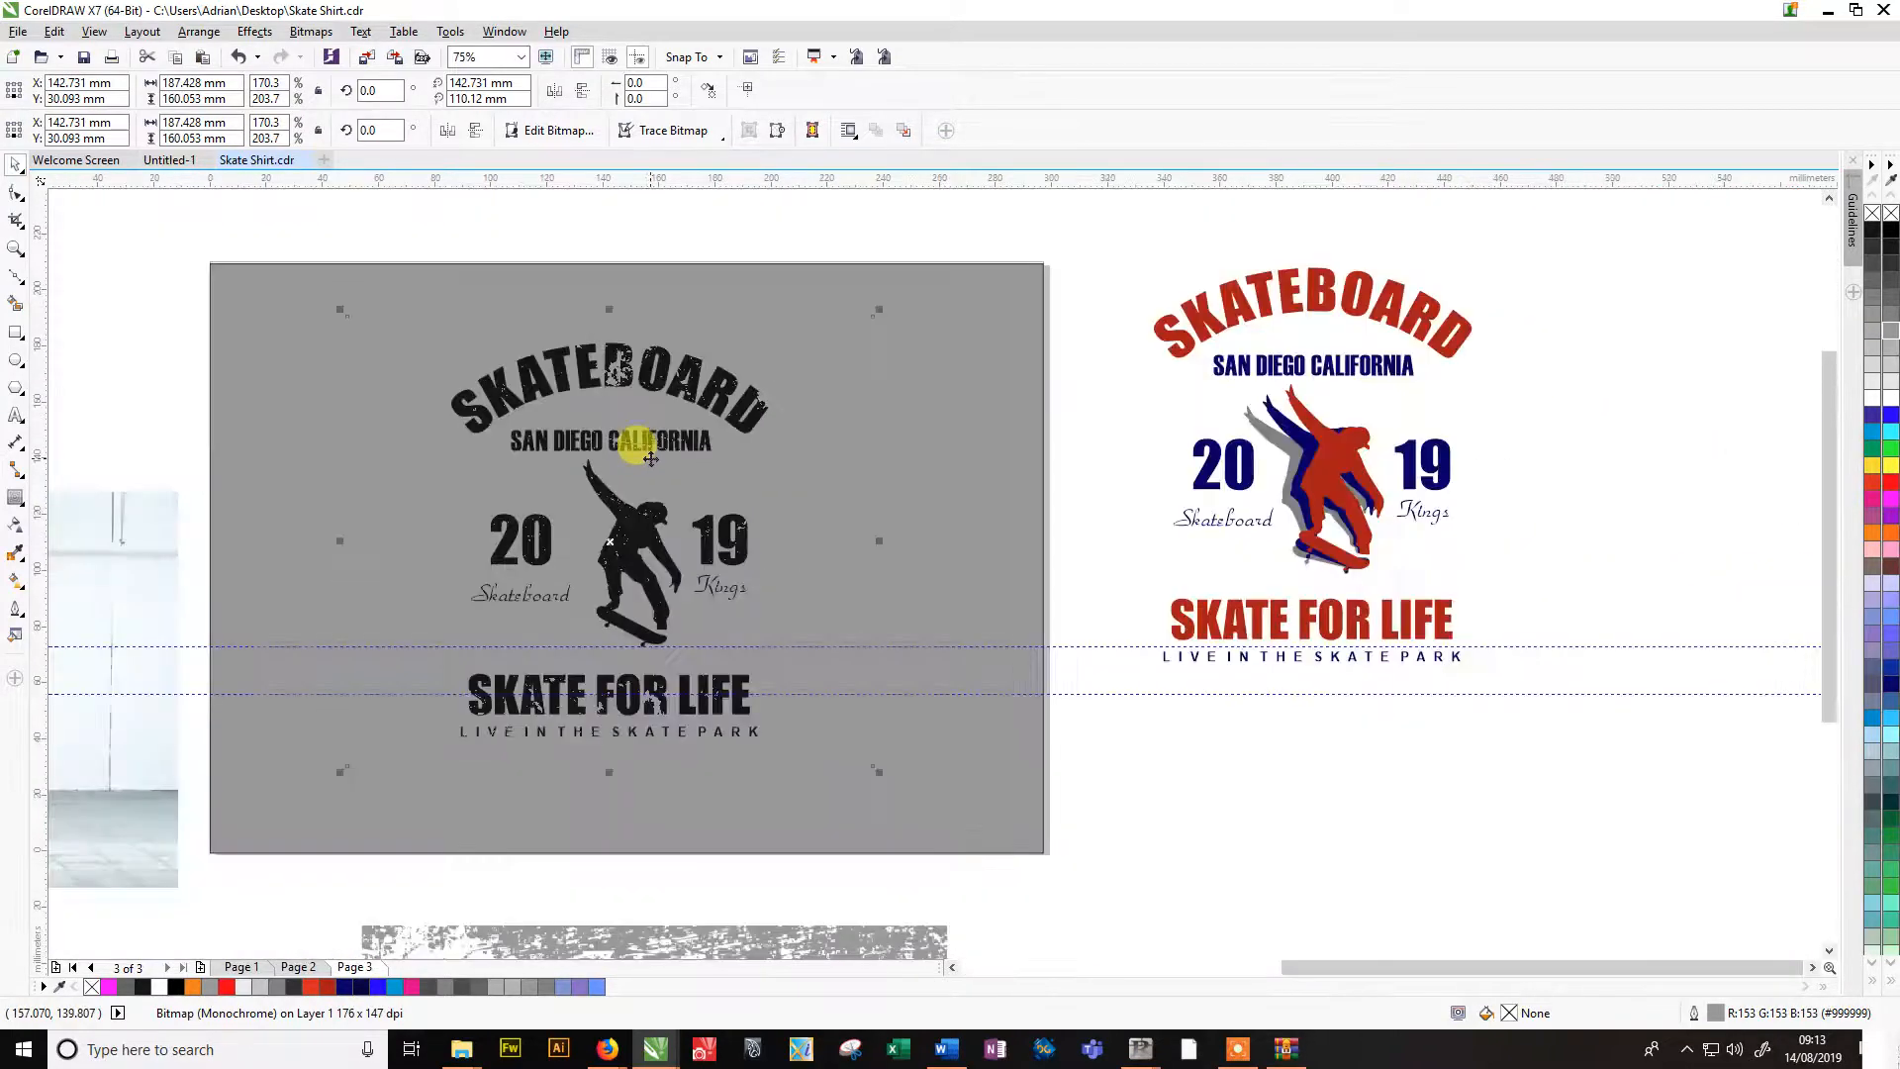
drag(646, 423, 556, 394)
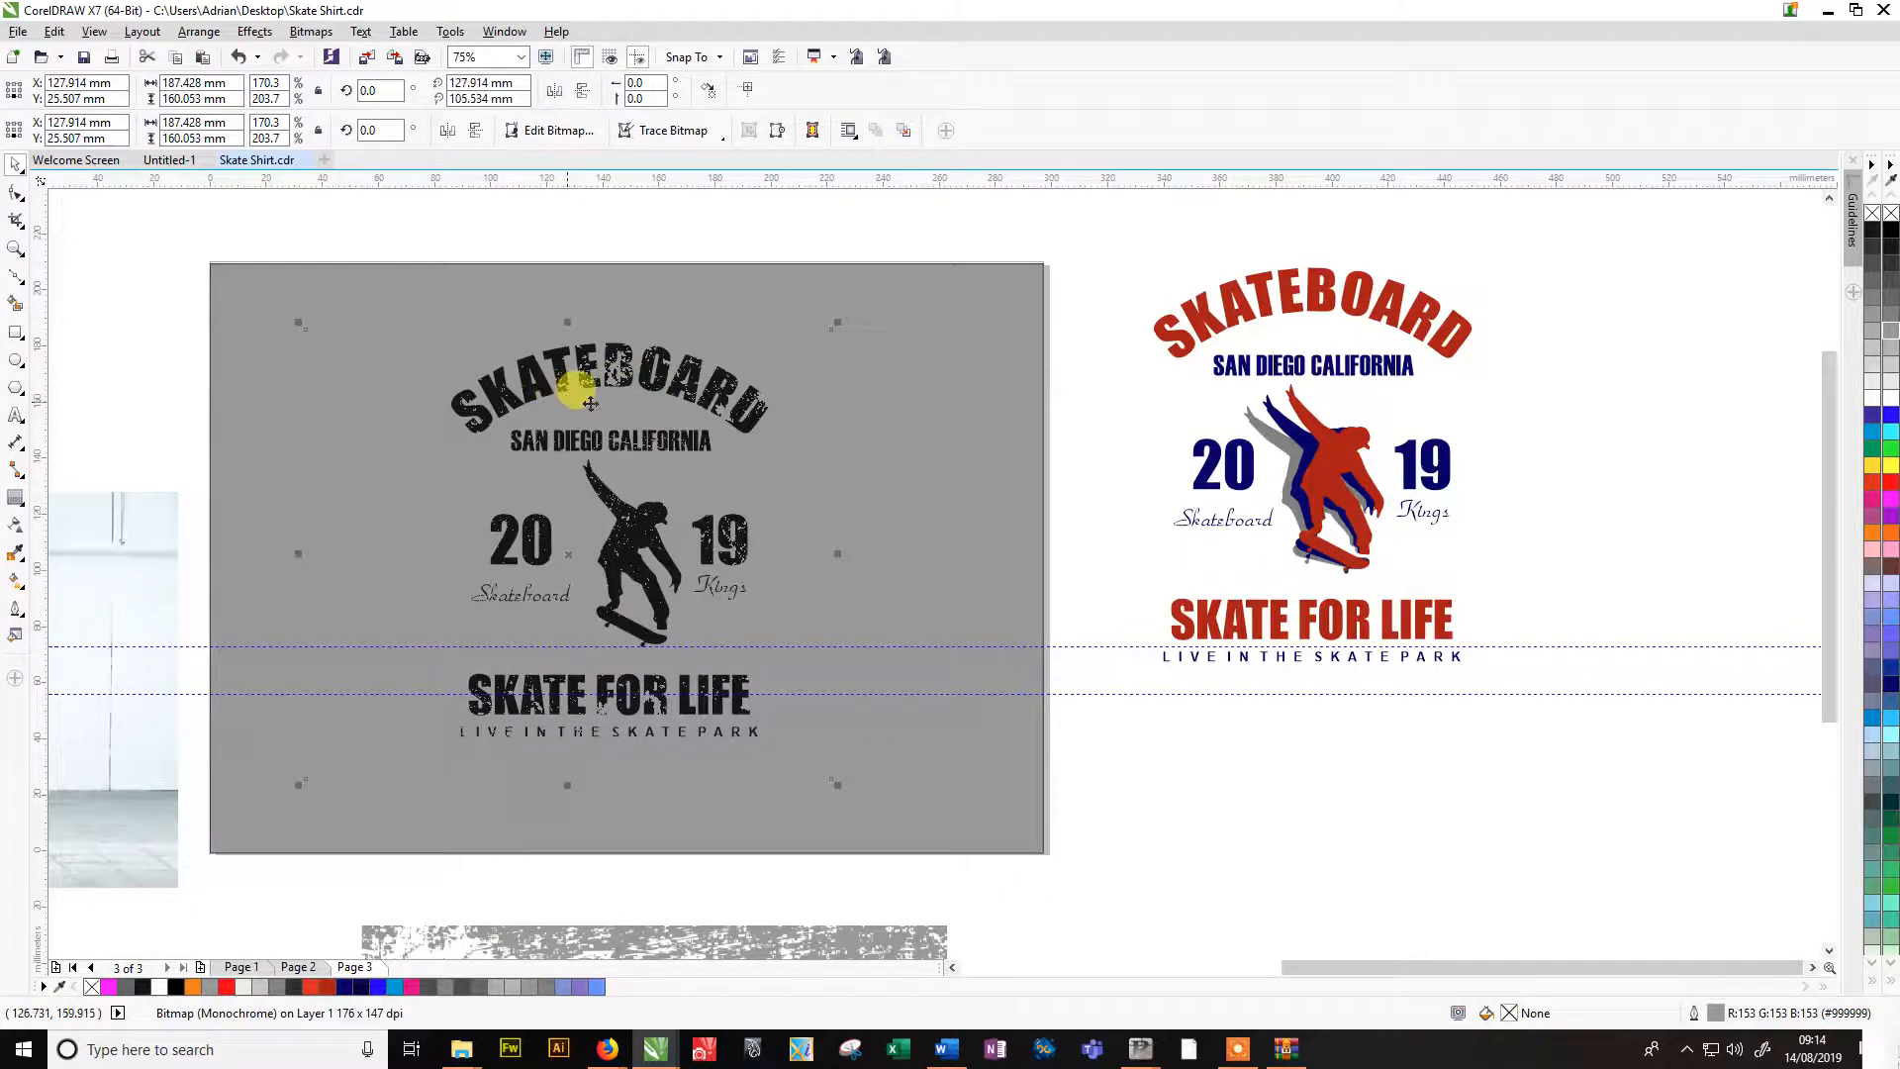
click(524, 193)
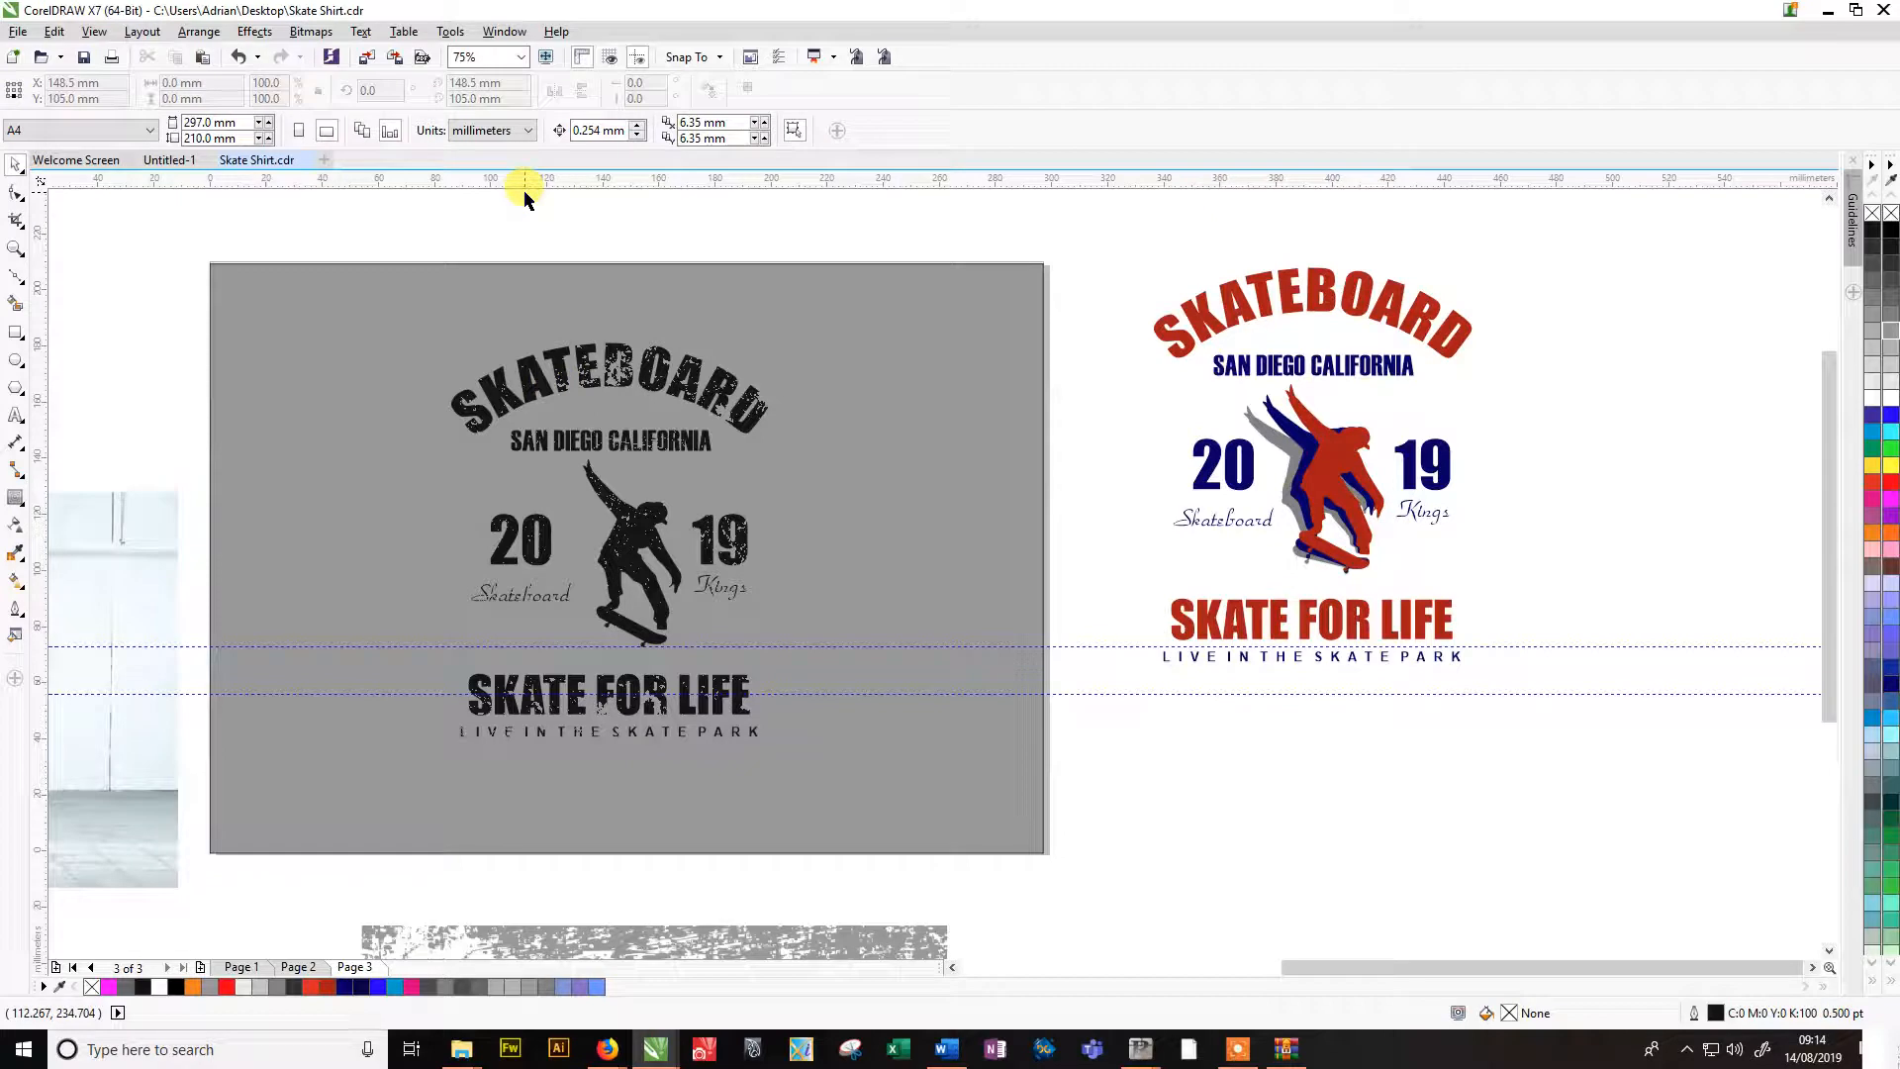
drag(185, 230, 1069, 877)
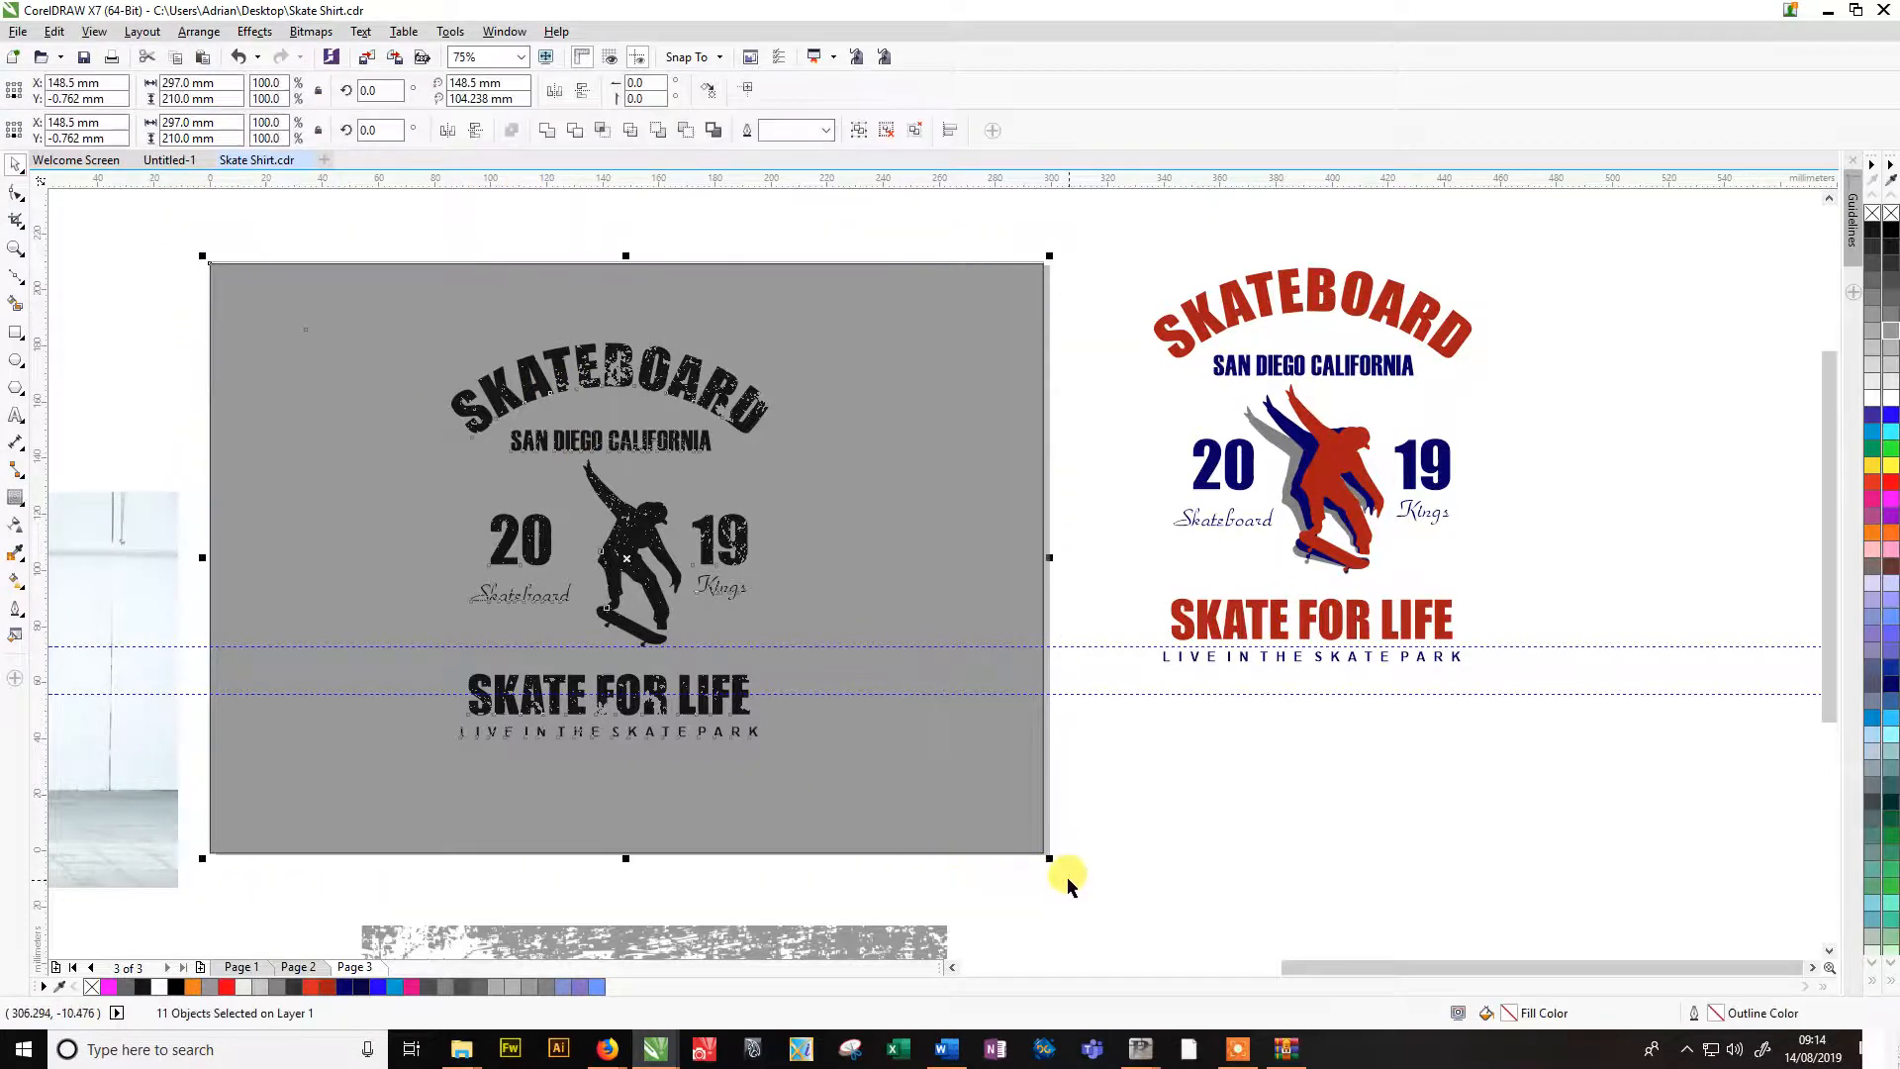
Paste a copy of the distressed black design with its background onto a new page and fill the background rectangle white.
click(200, 969)
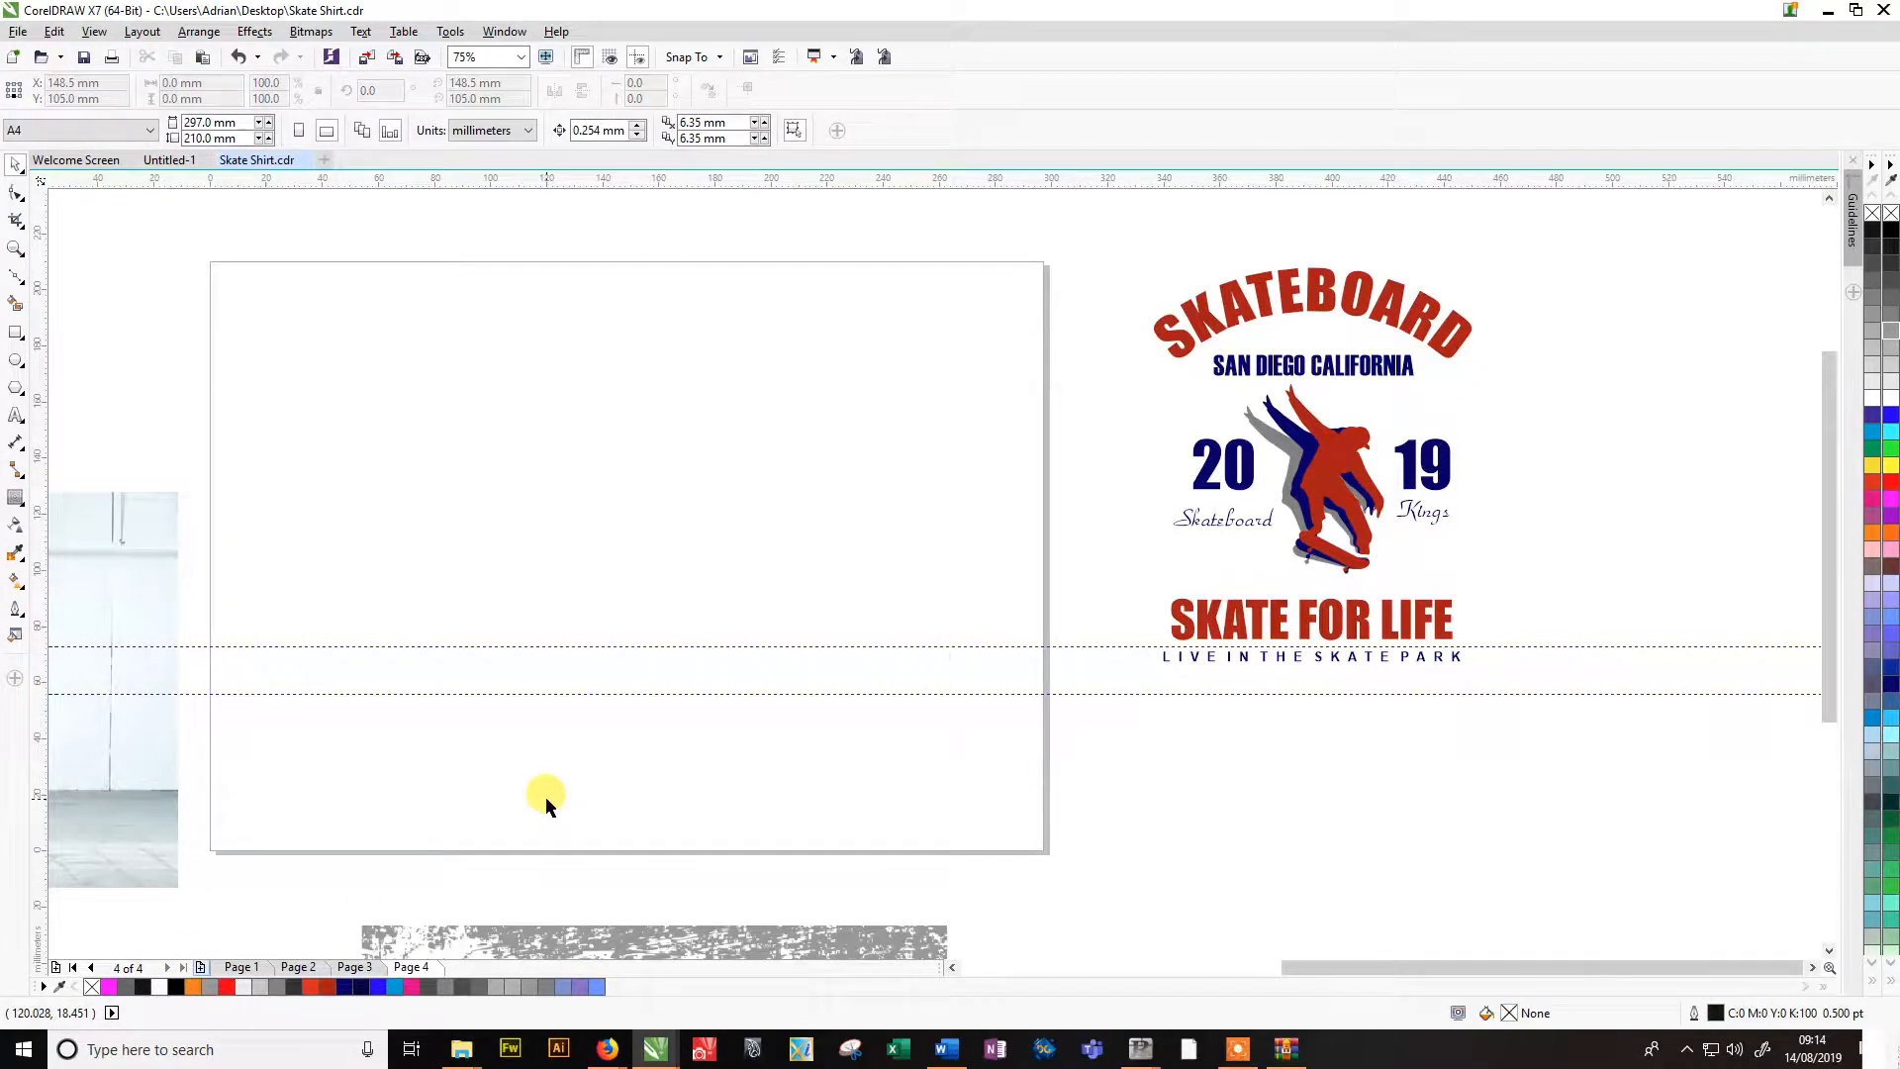
key(ctrl+v)
click(615, 246)
click(853, 293)
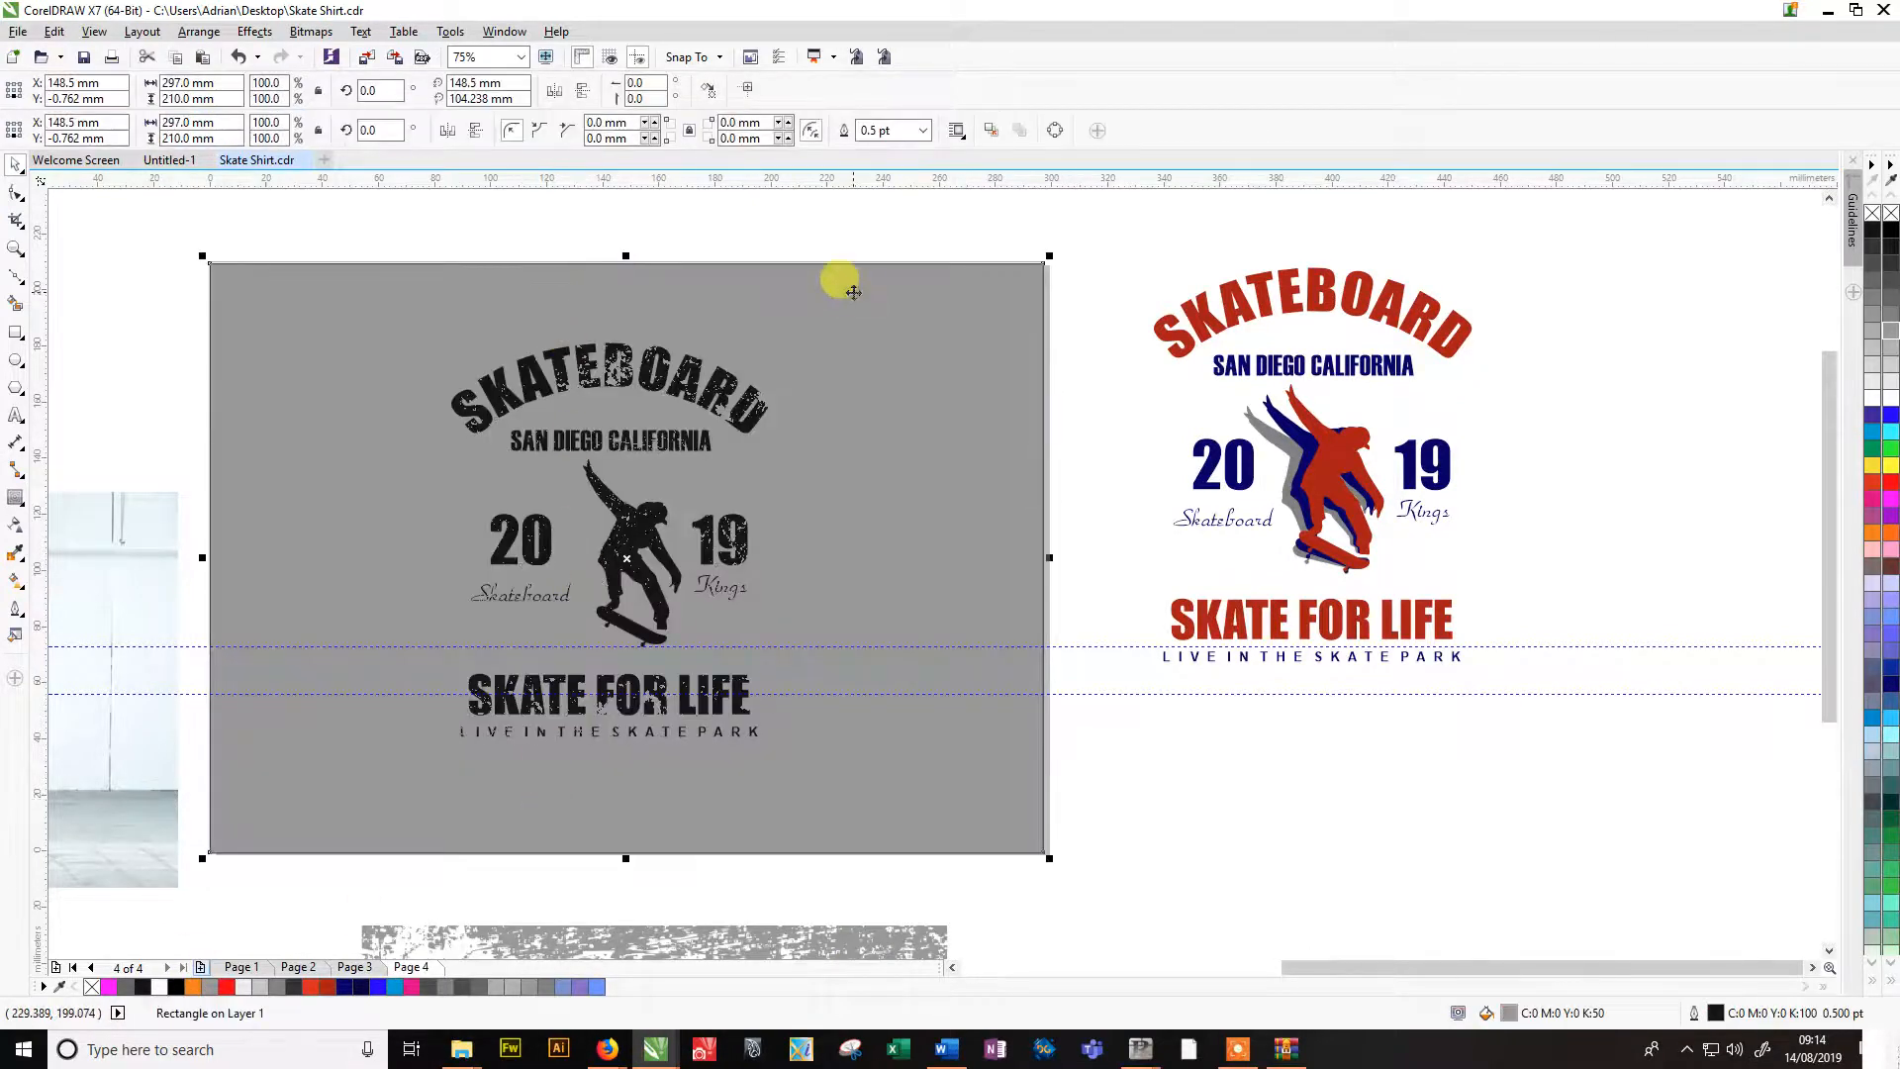
click(1866, 399)
click(892, 219)
click(847, 347)
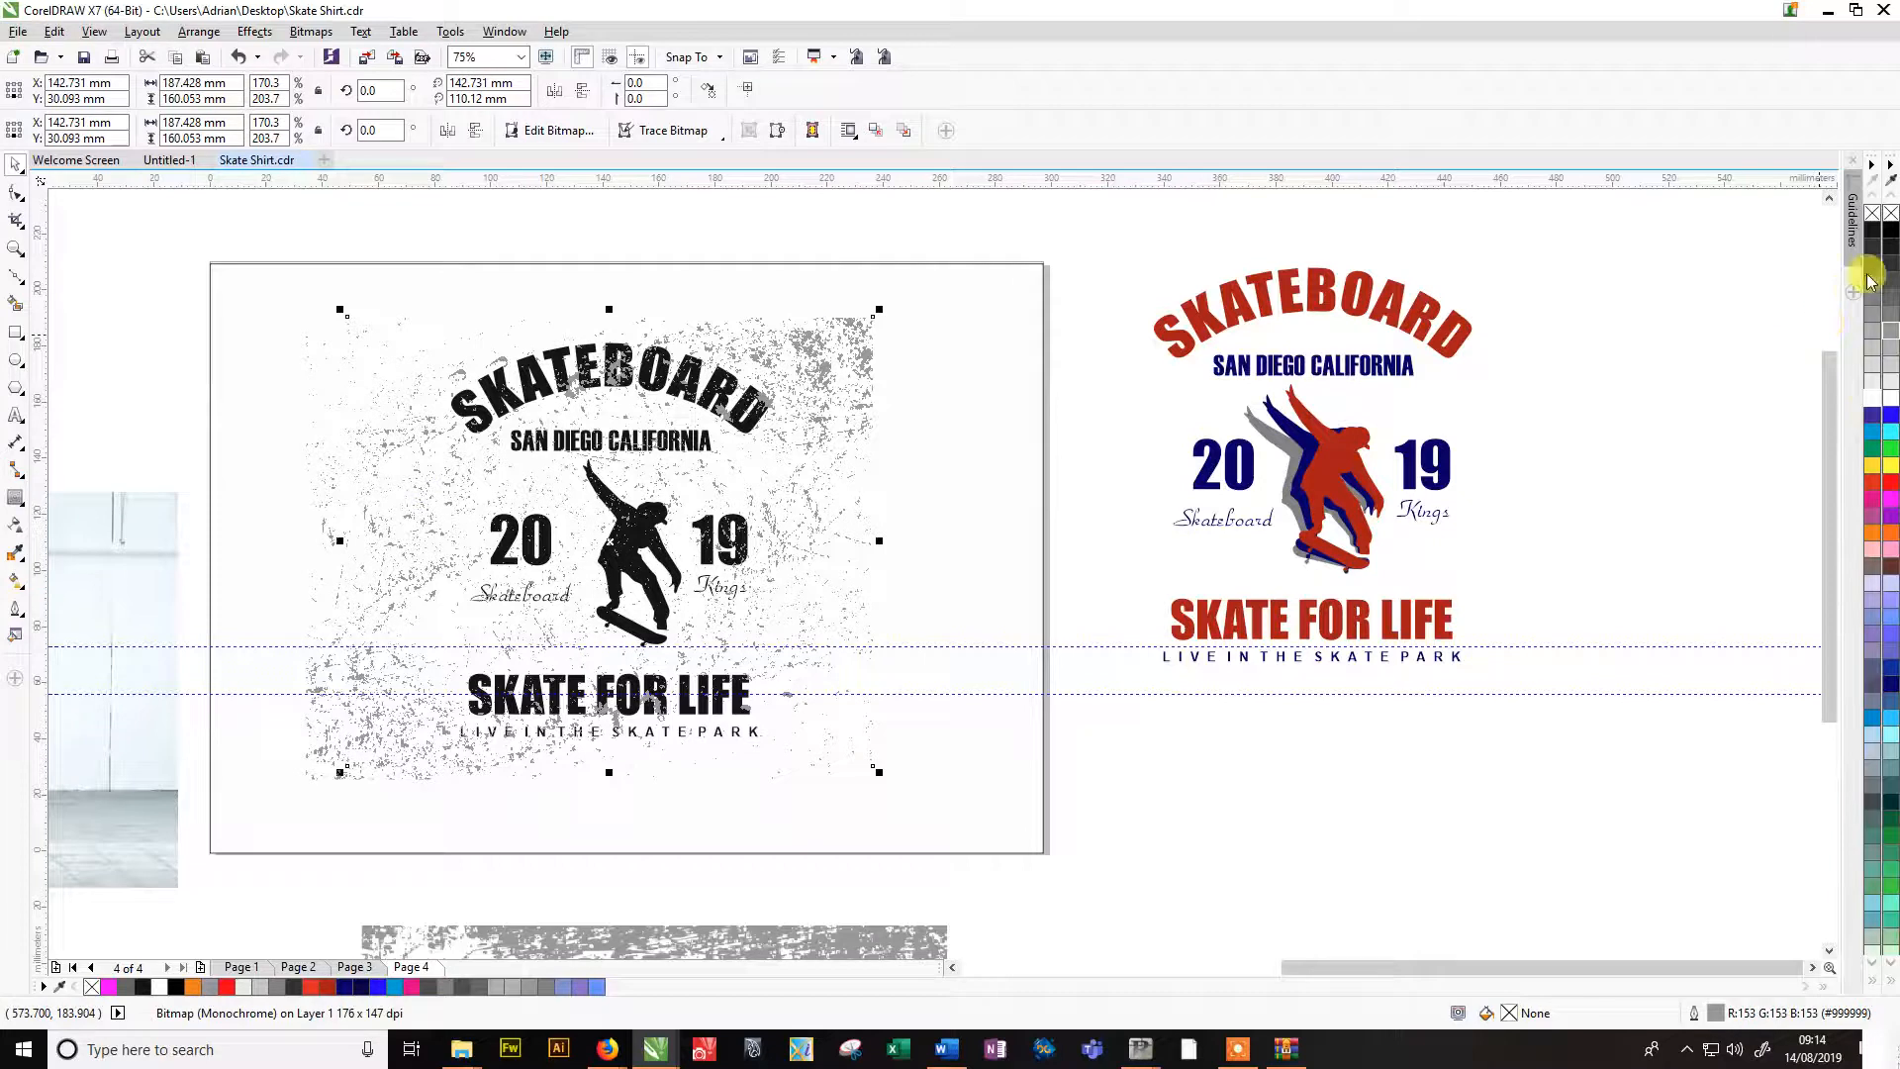
click(1880, 408)
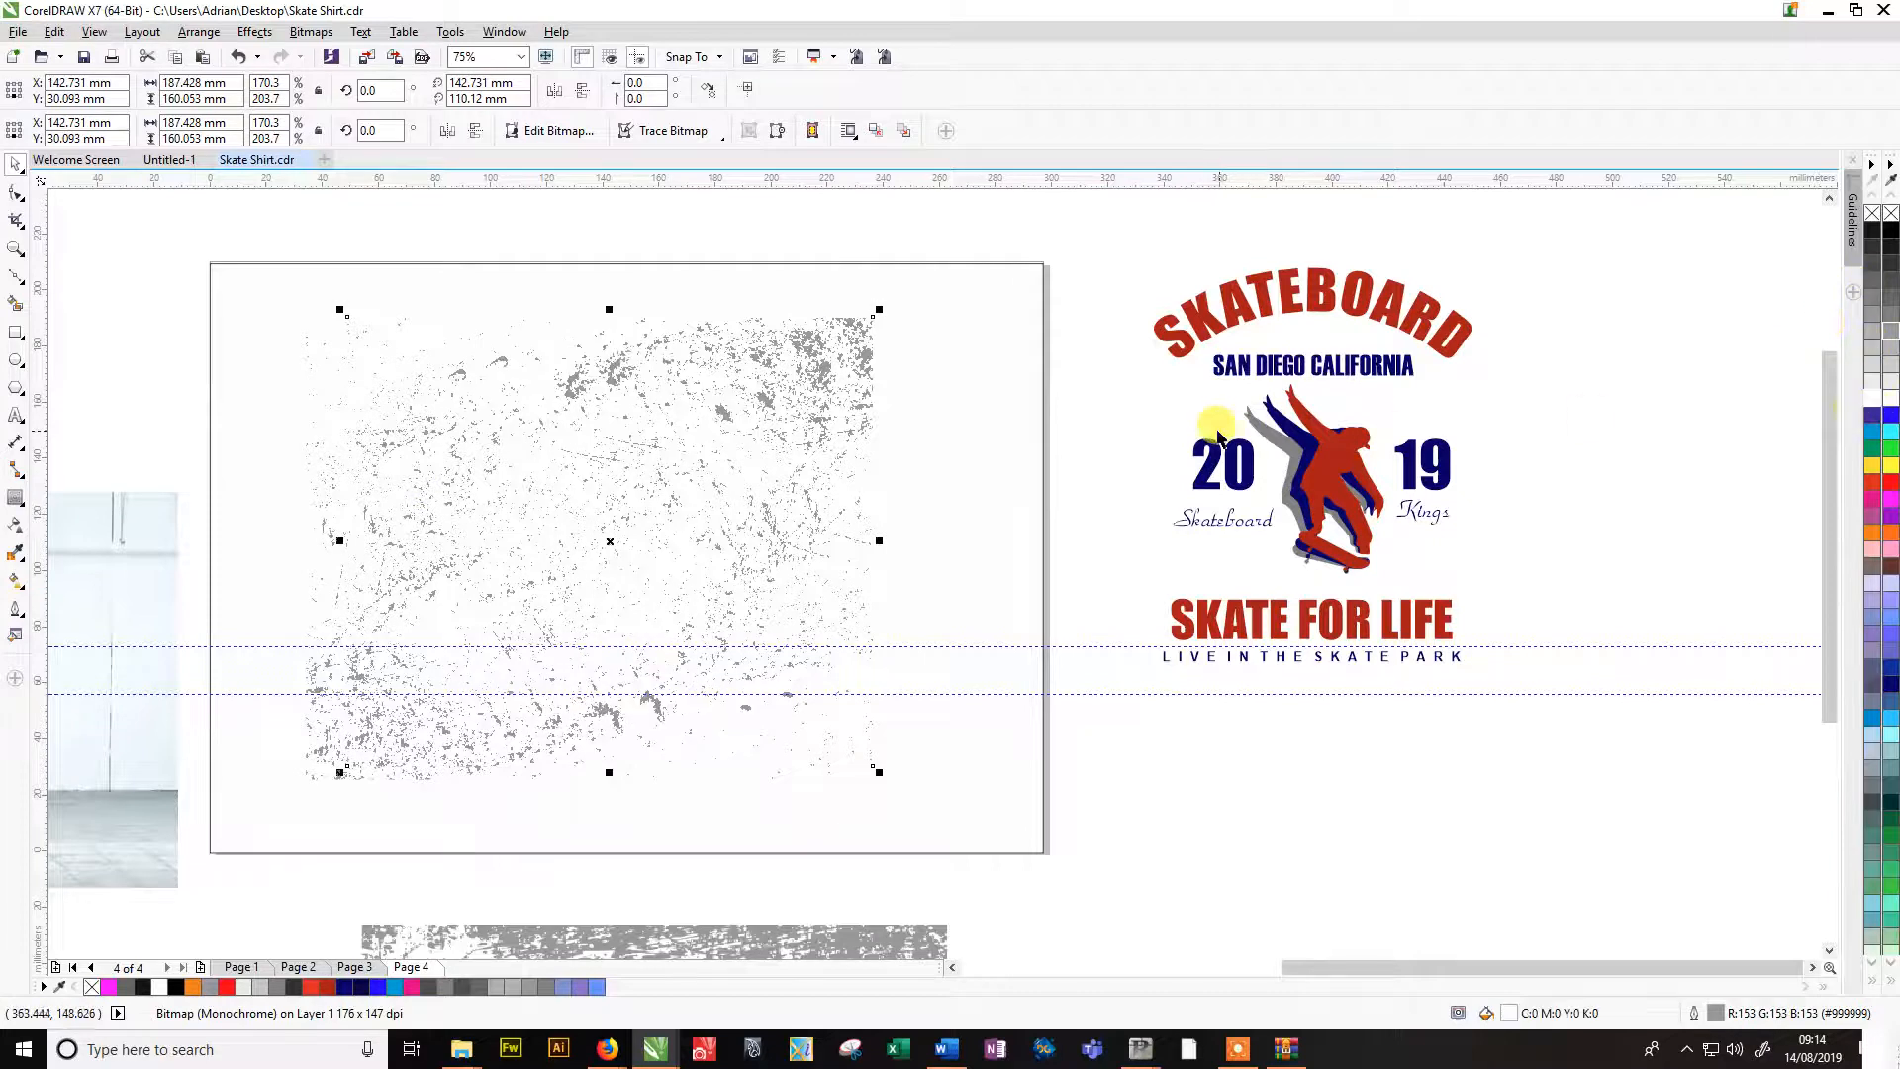
key(ctrl+z)
click(1017, 220)
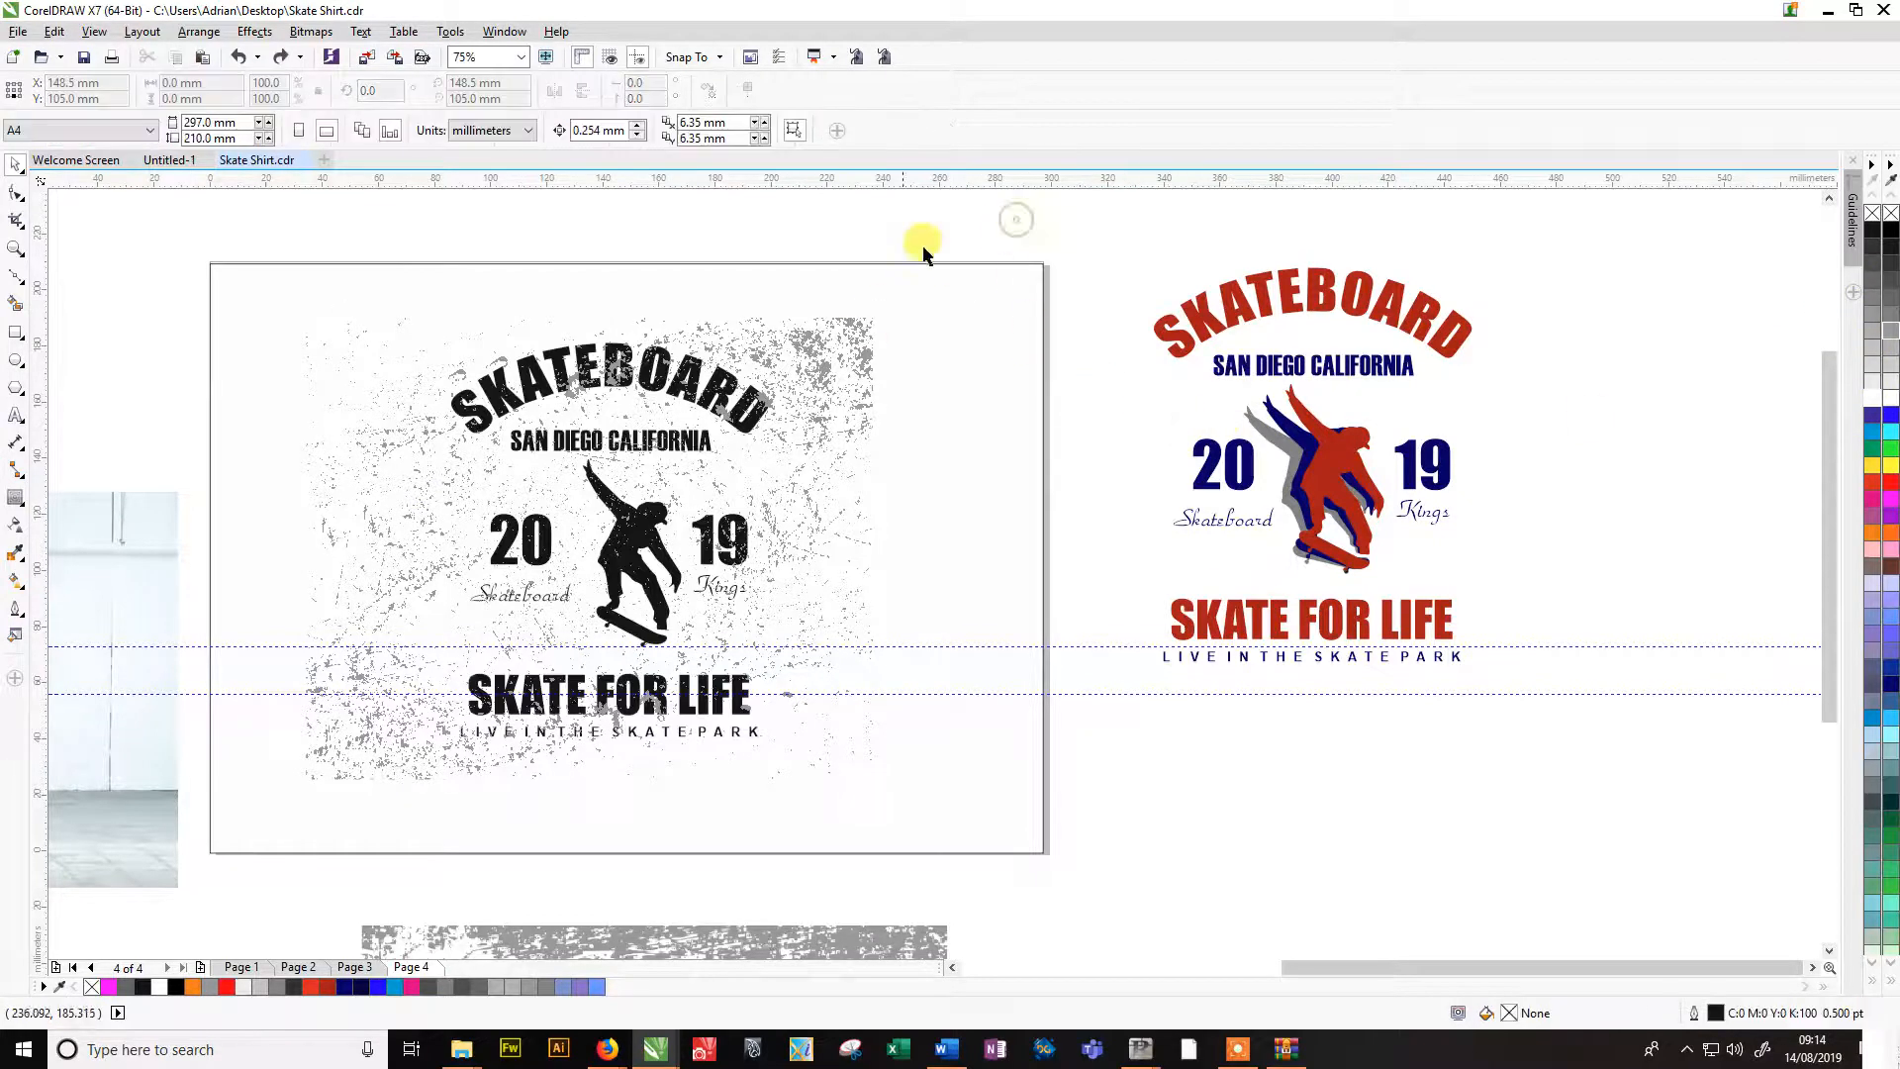
click(857, 324)
right_click(1871, 398)
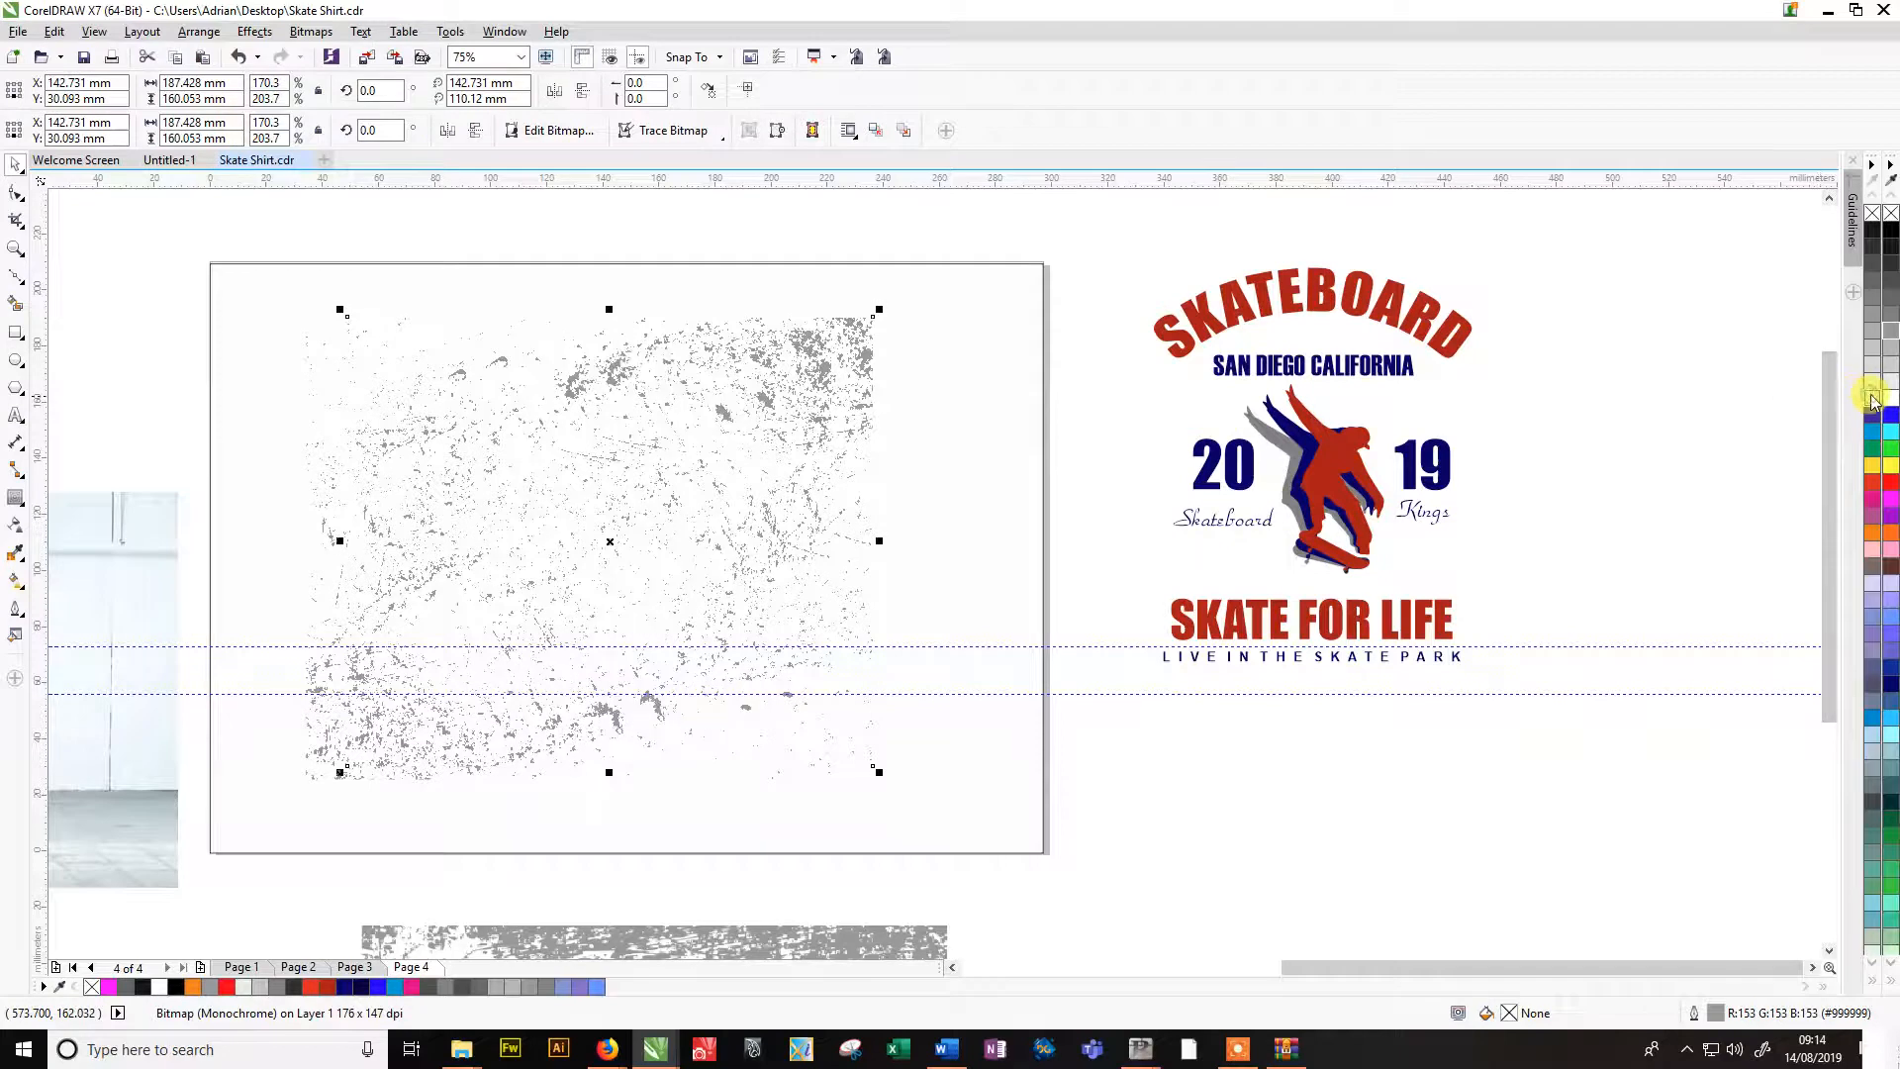
key(ctrl+z)
click(776, 288)
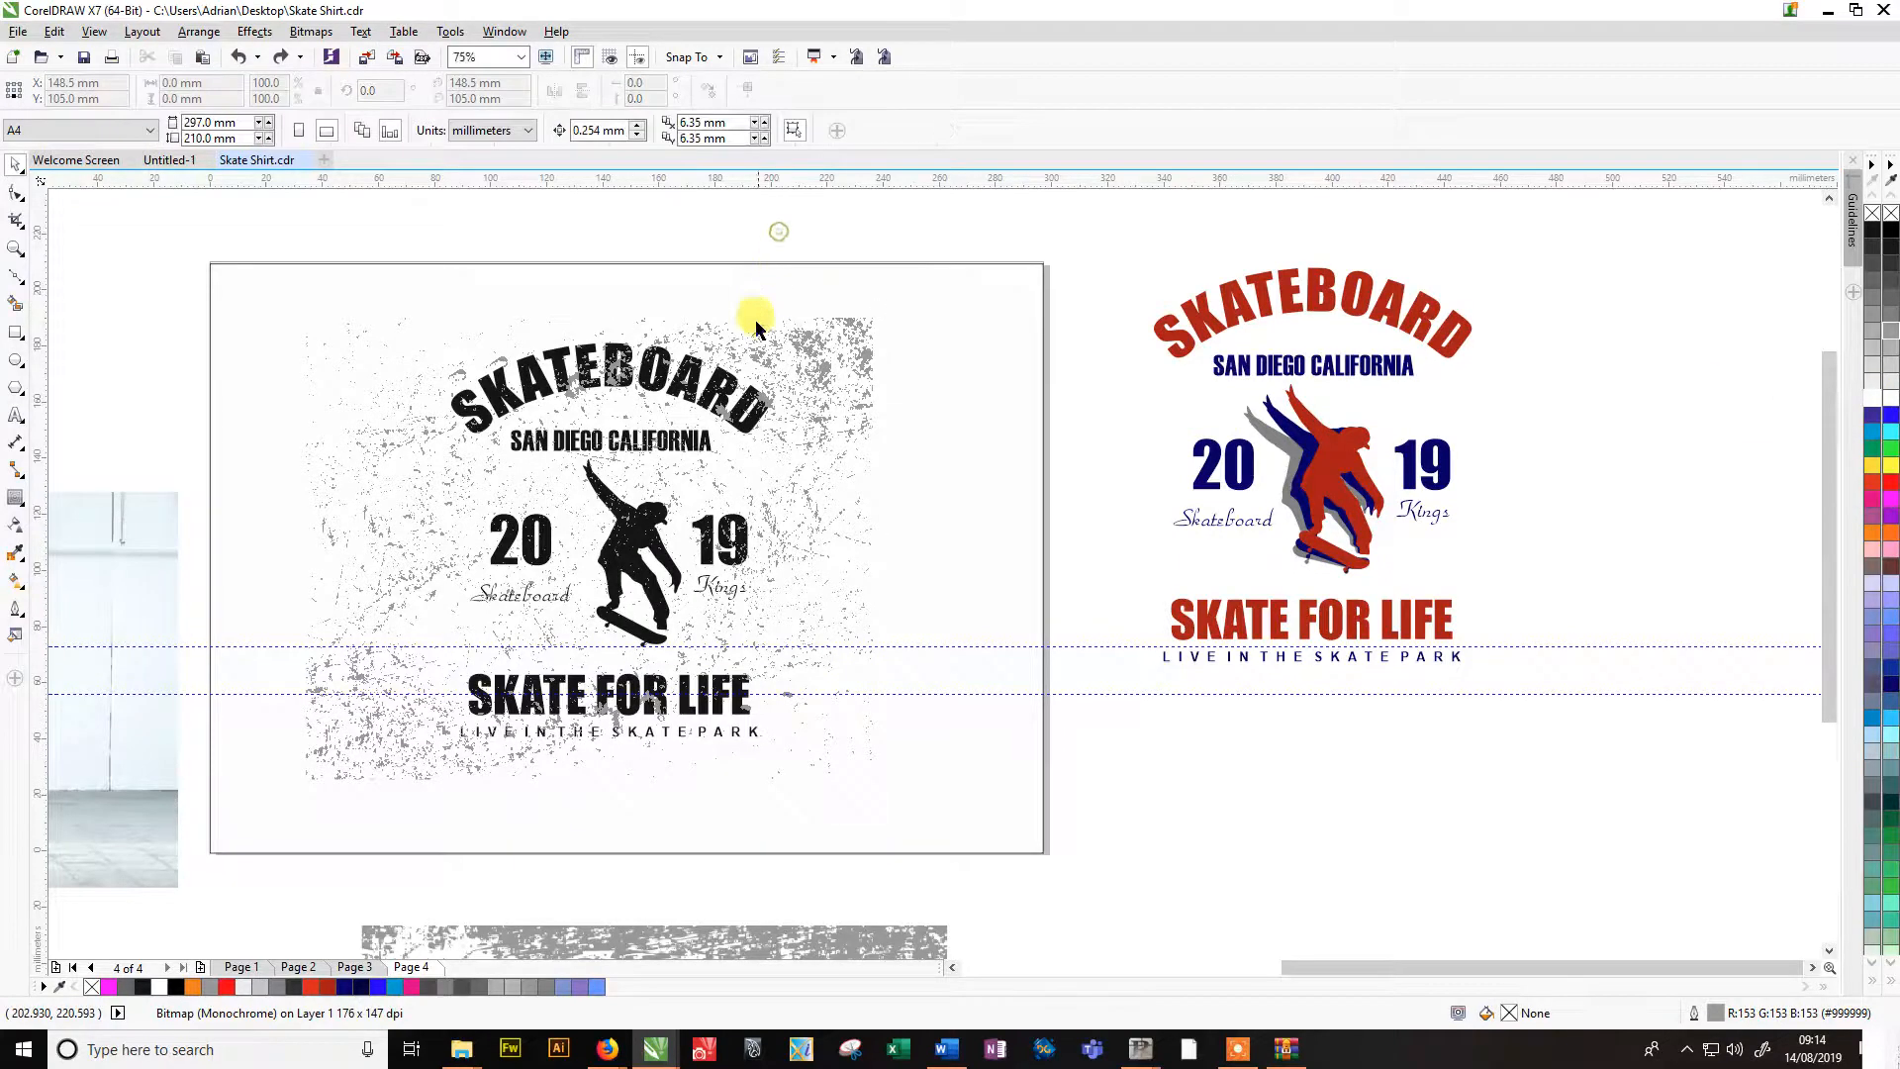
Set the outline colour of both grunge texture bitmaps to white so they match the page background.
mouse_move(855, 354)
mouse_down()
mouse_move(912, 393)
mouse_move(856, 352)
mouse_up()
right_click(1864, 400)
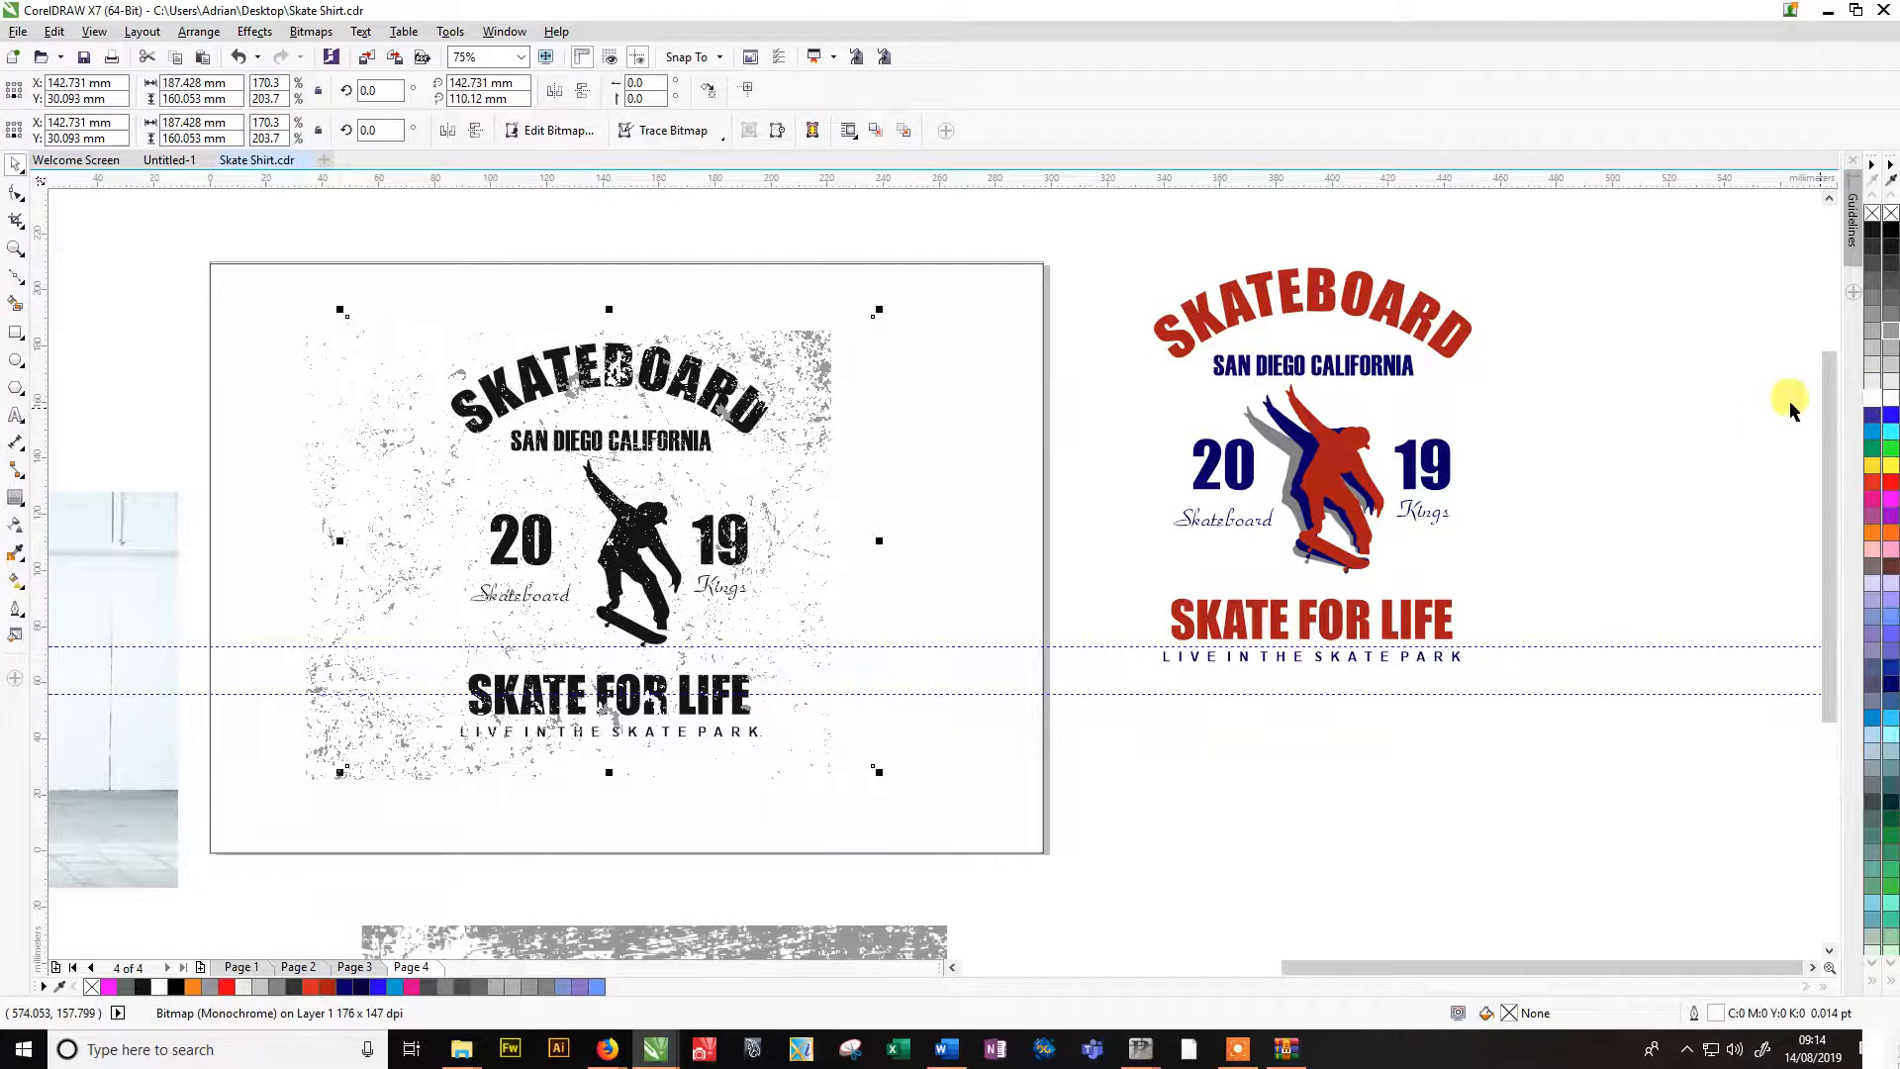
click(740, 242)
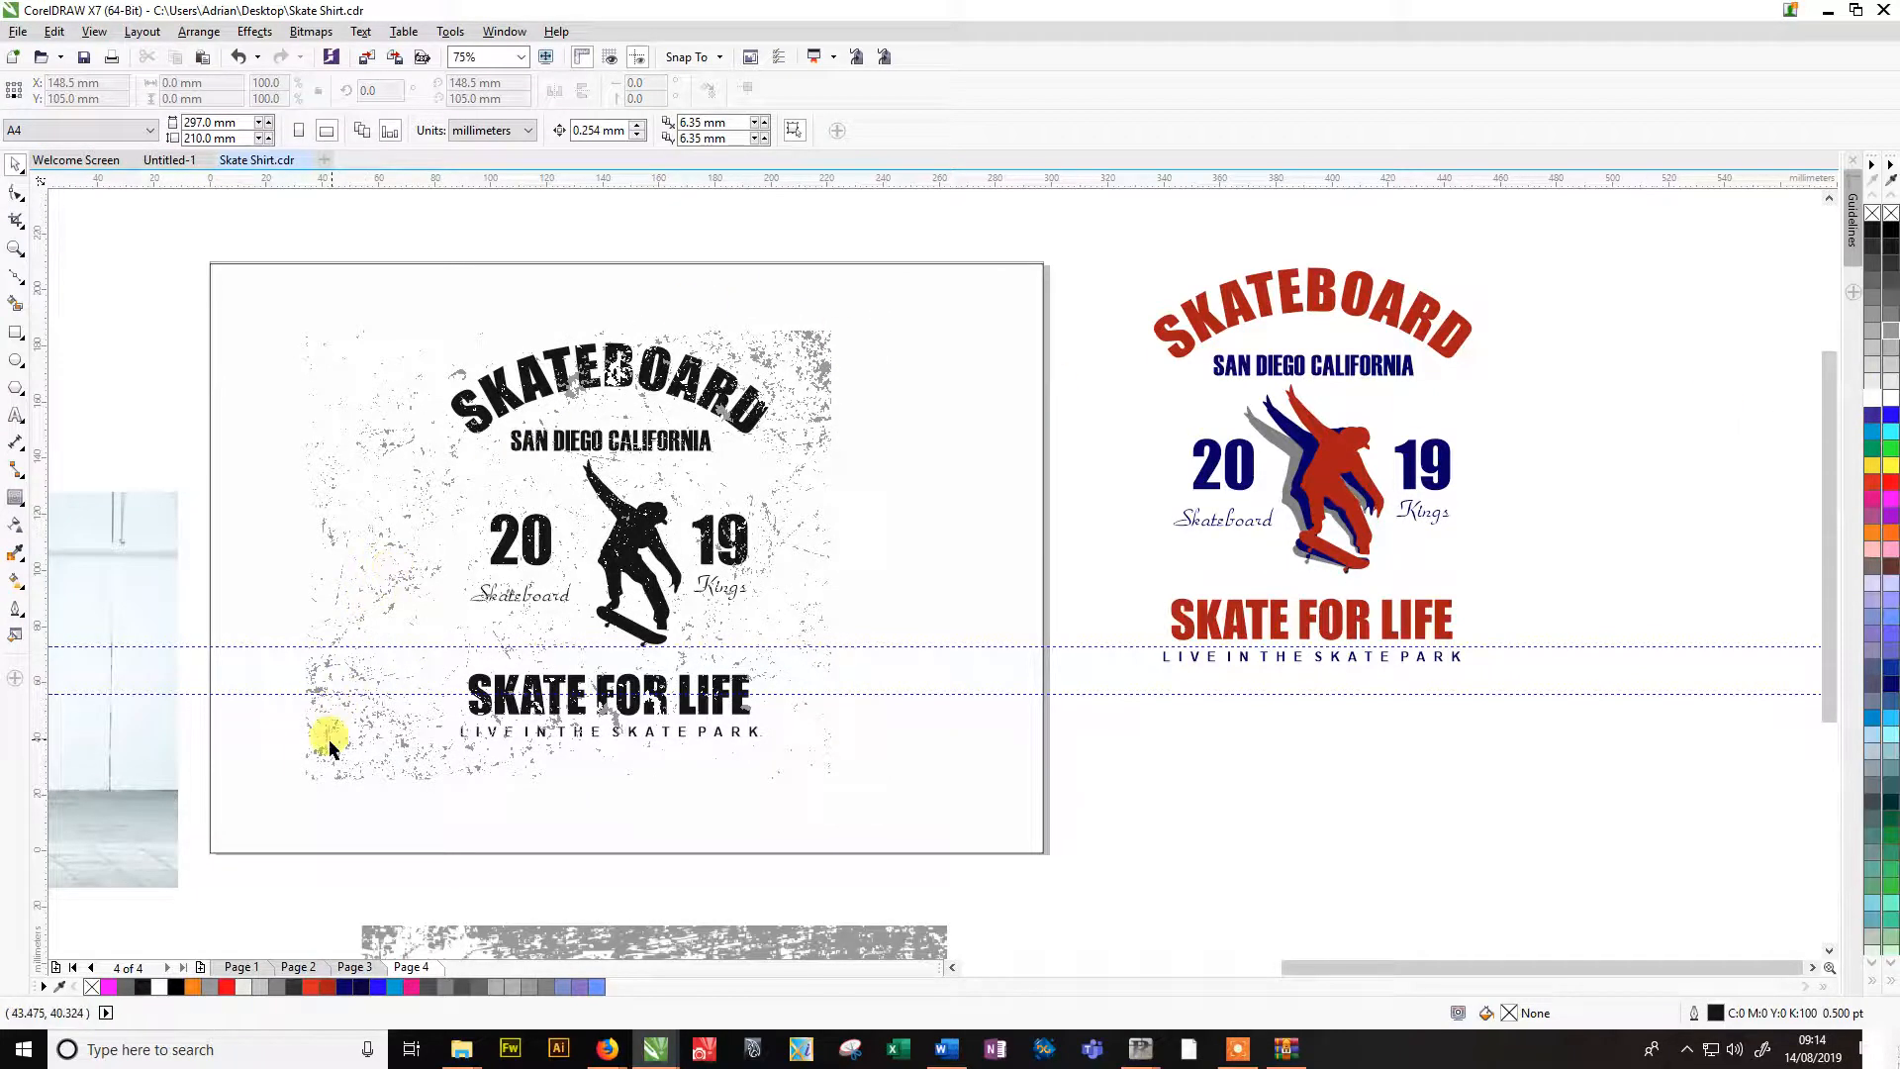
click(315, 775)
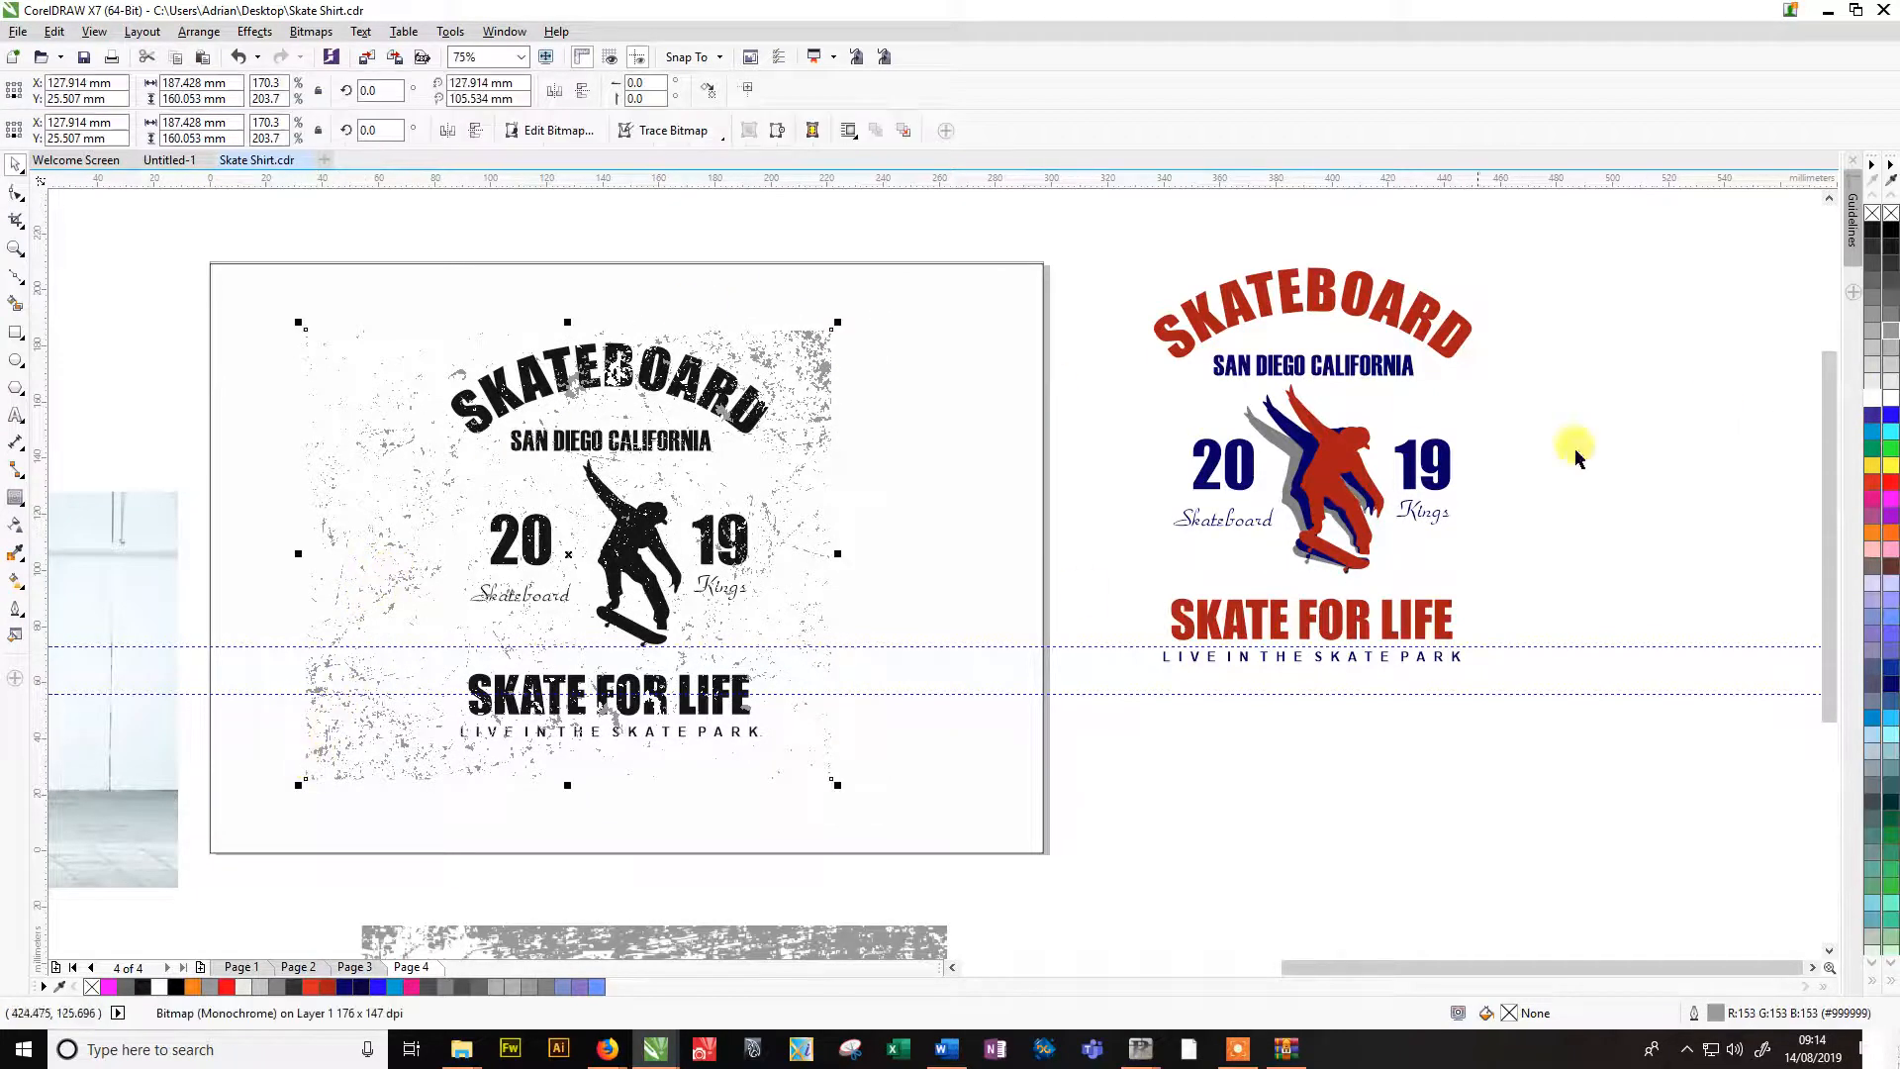
right_click(1870, 400)
click(750, 230)
Examine the distressed texture on the SKATEBOARD and SAN DIEGO CALIFORNIA lettering at close range.
drag(341, 218, 905, 823)
scroll(550, 331, up, 4)
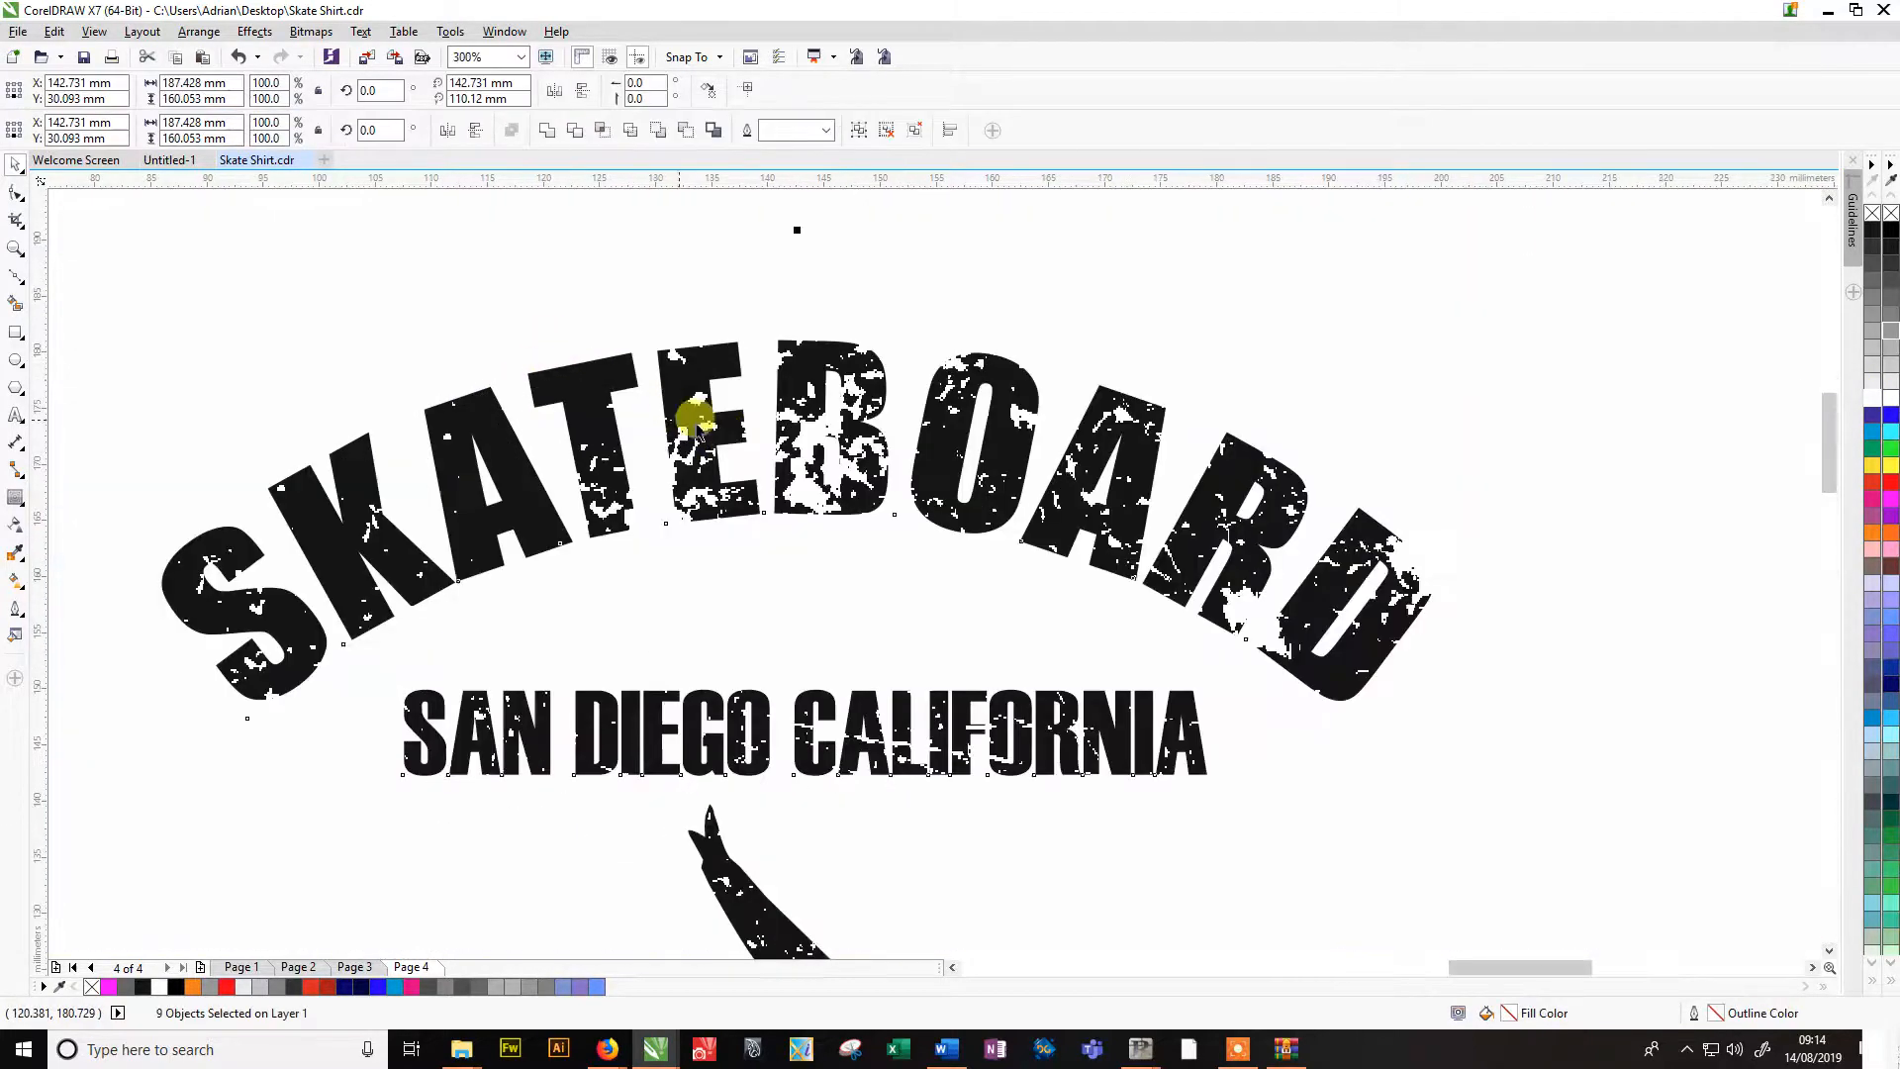
scroll(787, 483, down, 2)
scroll(787, 475, down, 2)
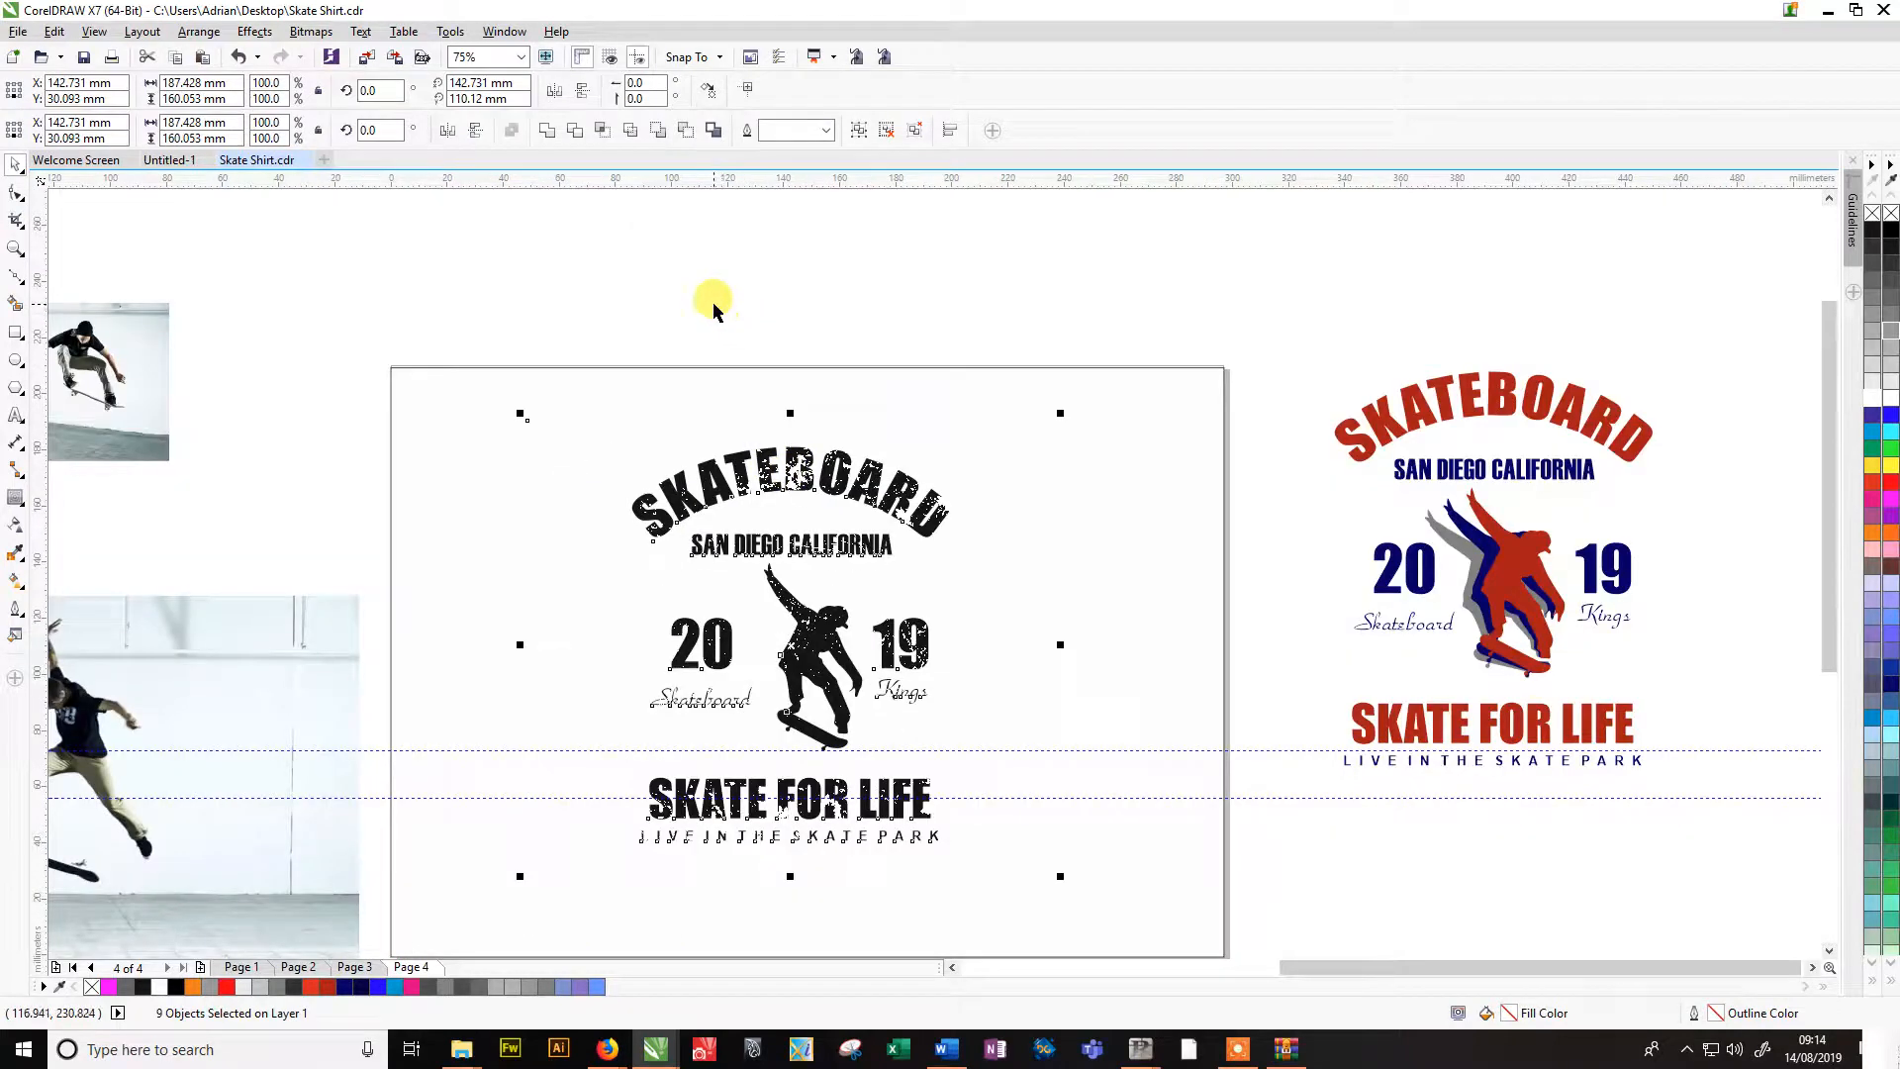
drag(713, 304, 668, 222)
click(638, 248)
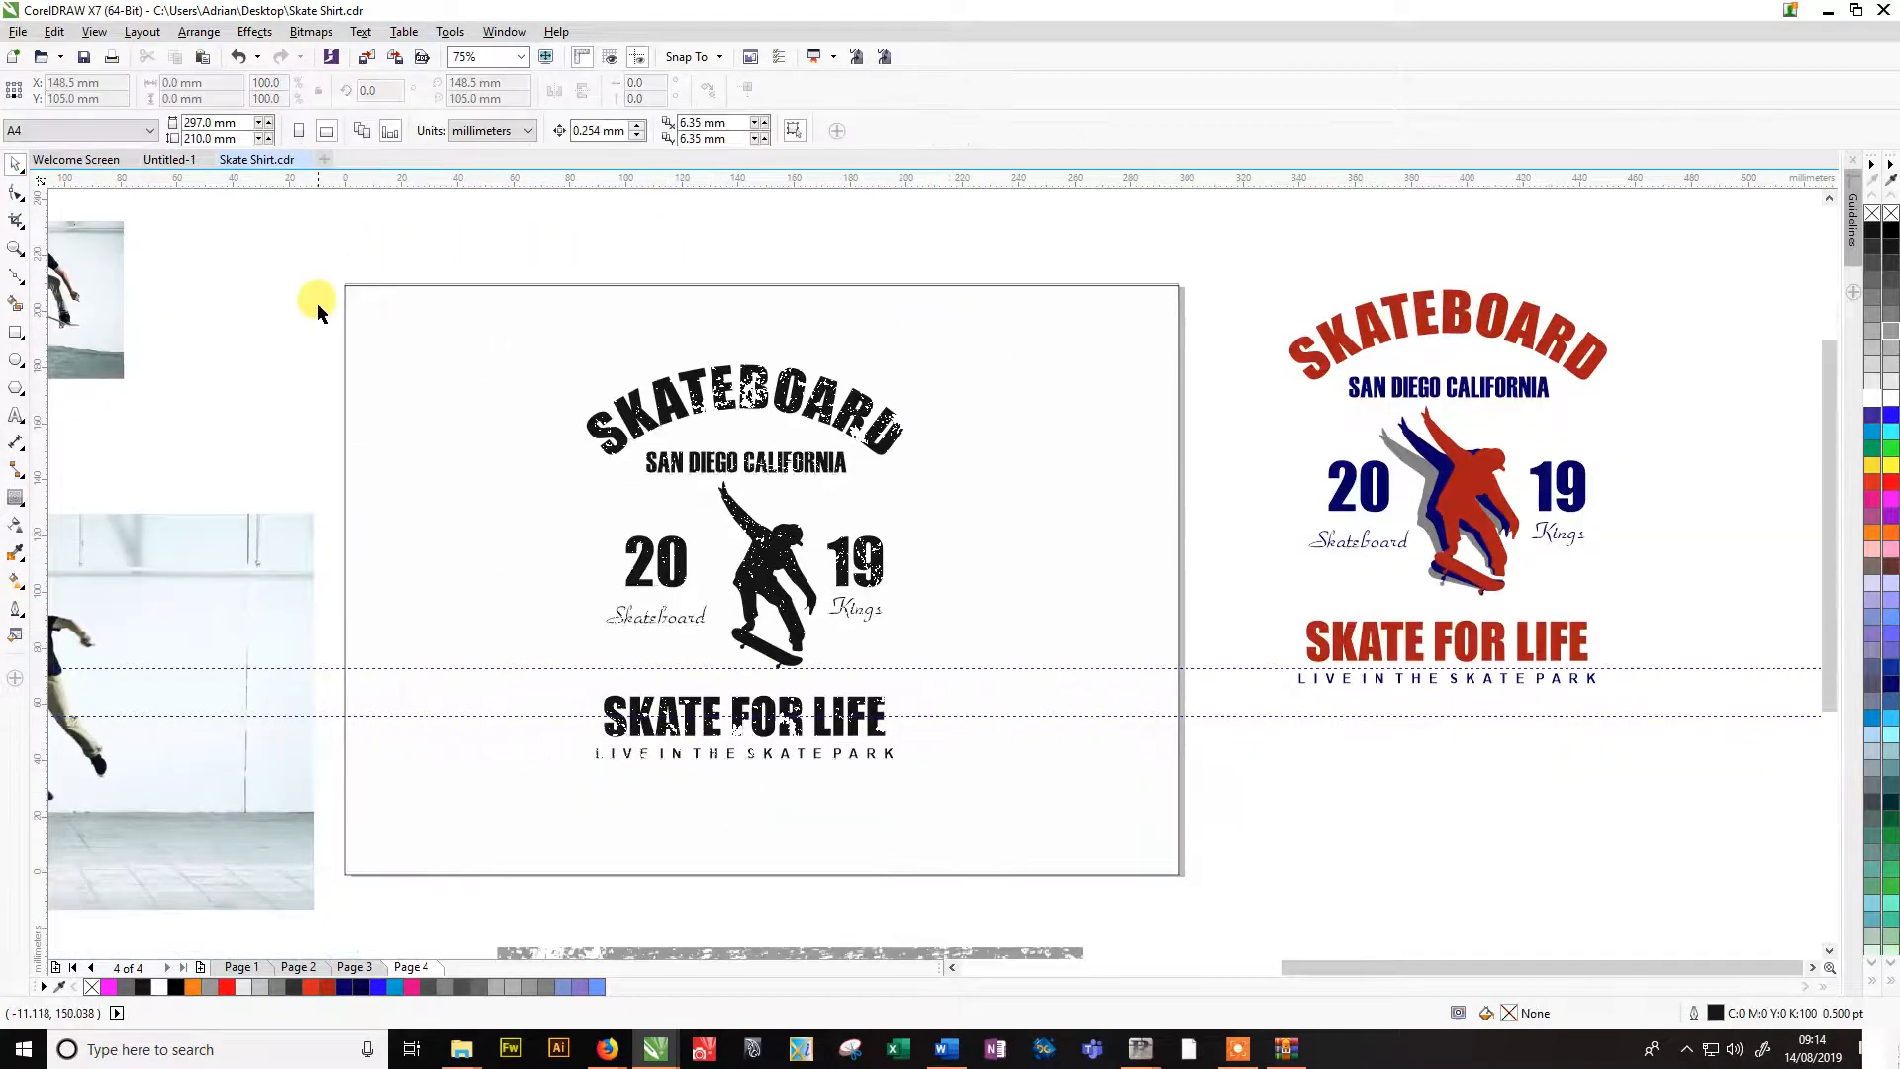
Copy the complete distressed design with both textures into a new blank document.
drag(329, 257, 1138, 837)
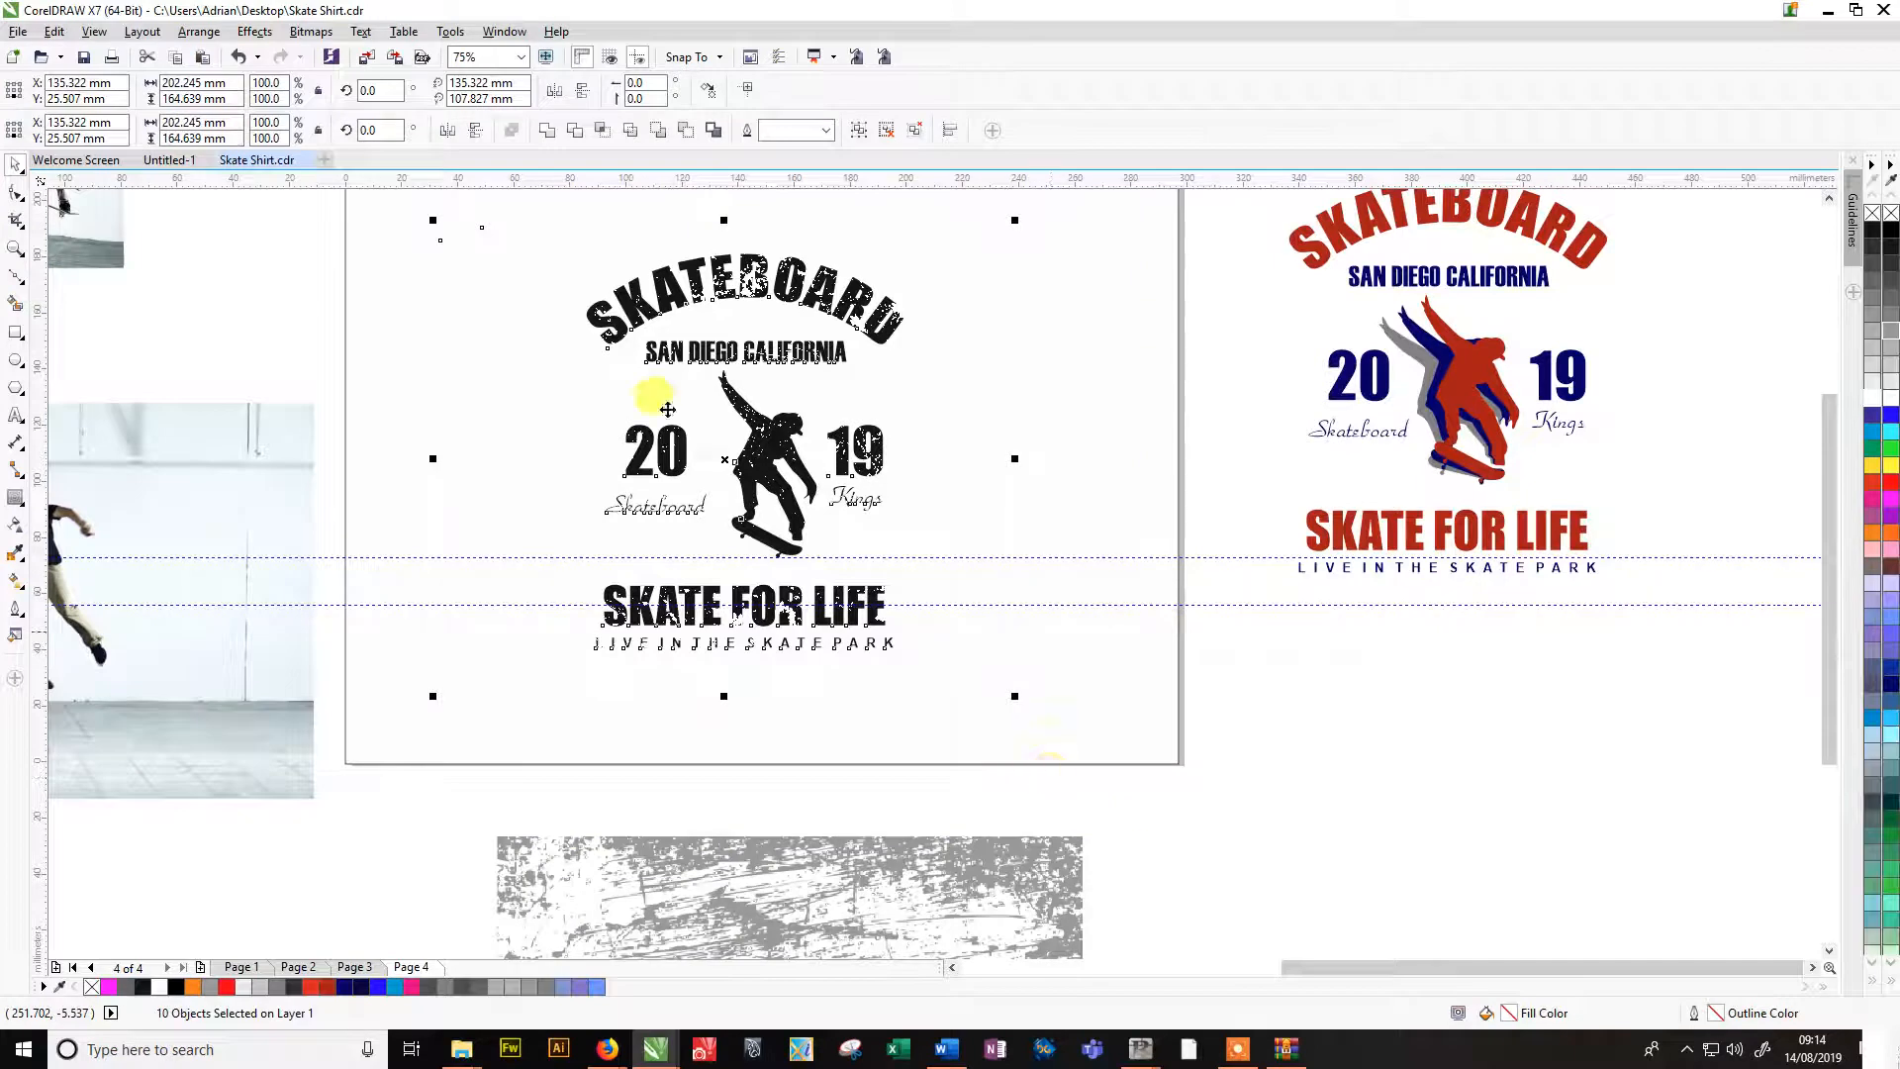
click(319, 160)
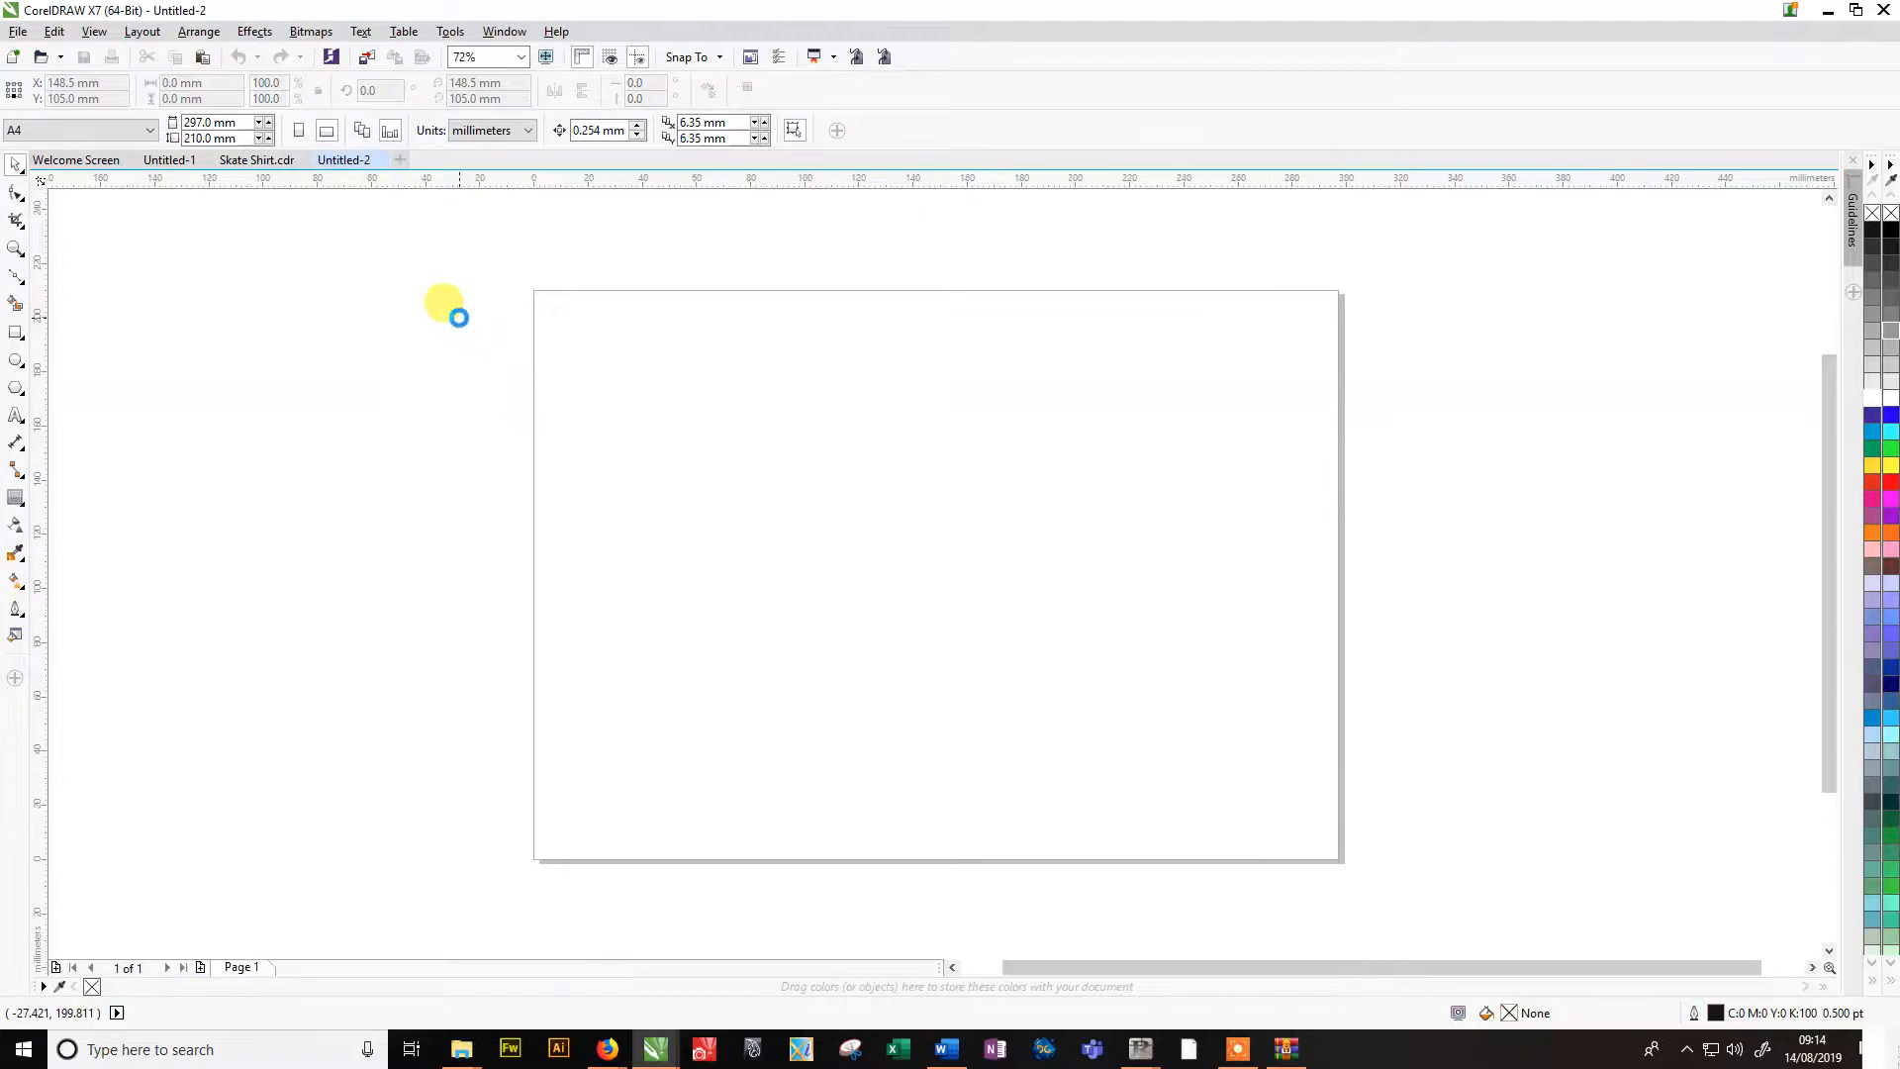
key(ctrl+v)
click(1254, 373)
drag(542, 249, 1185, 857)
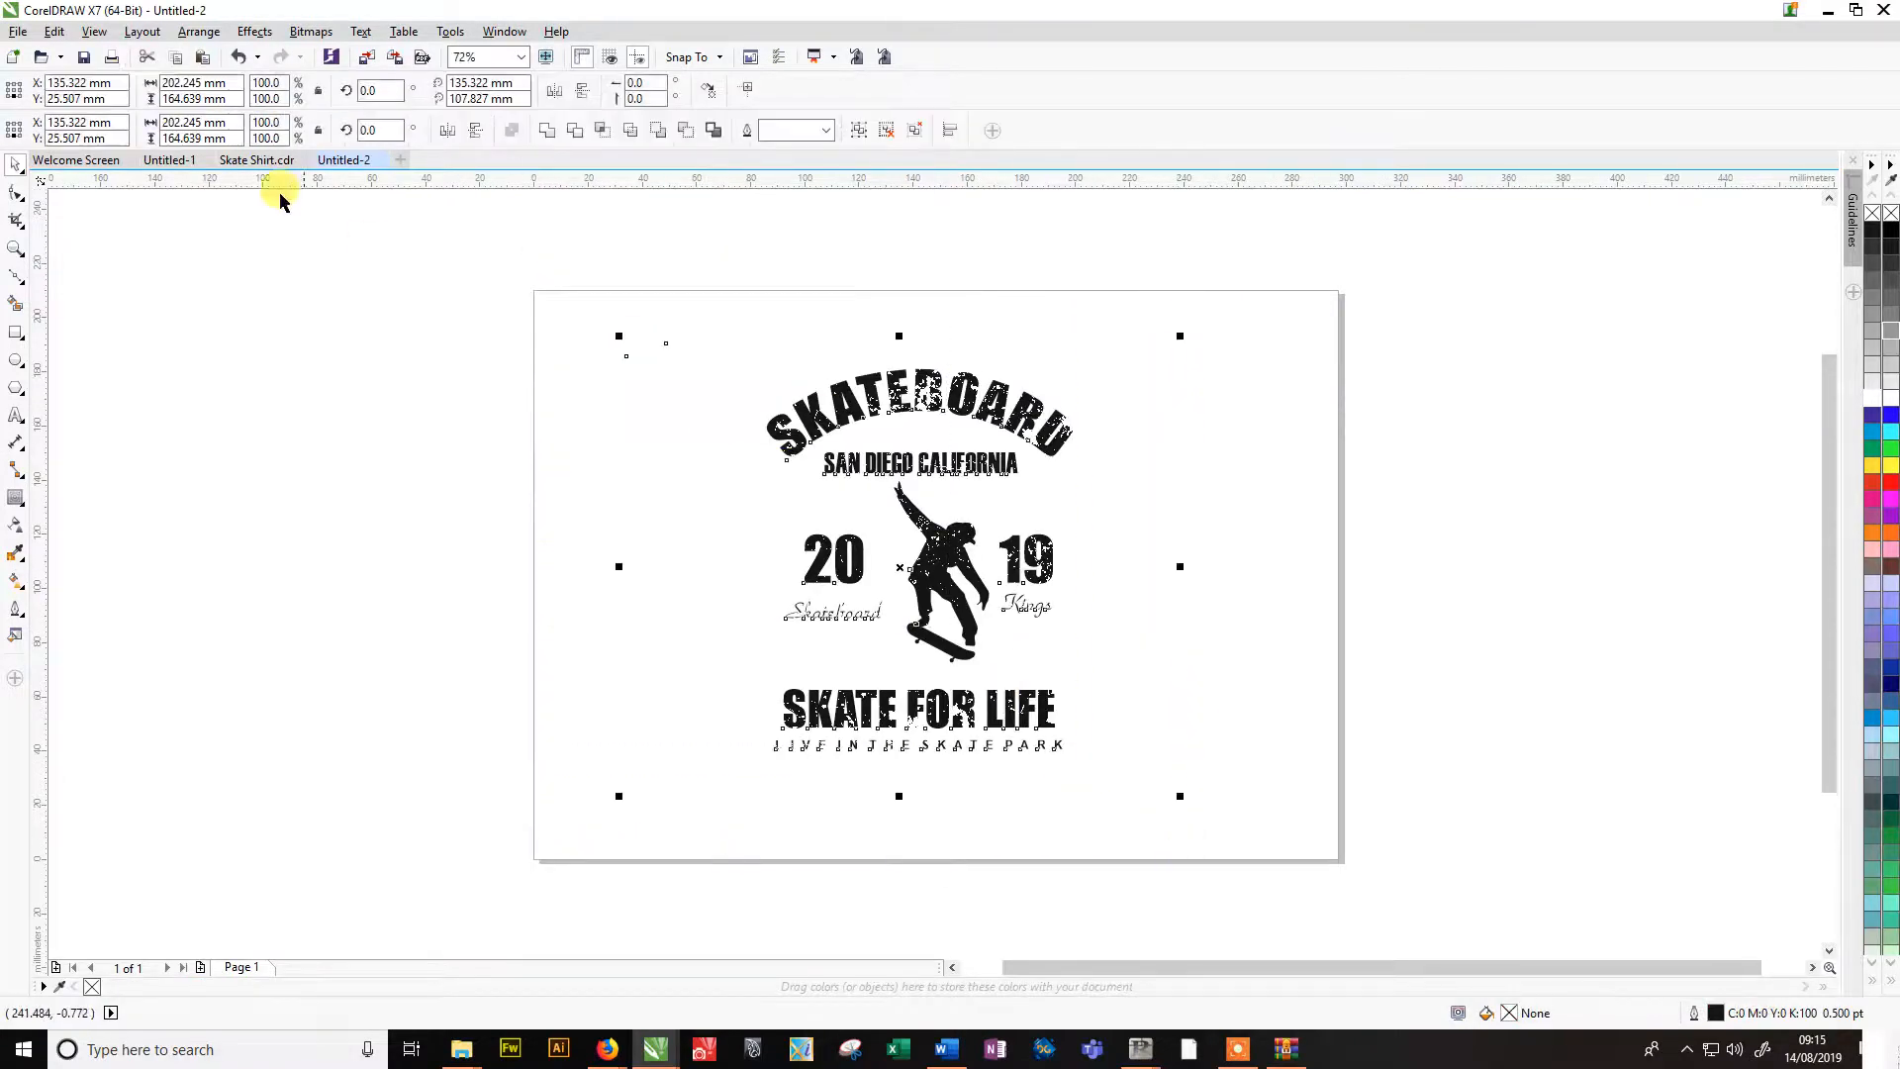
click(24, 34)
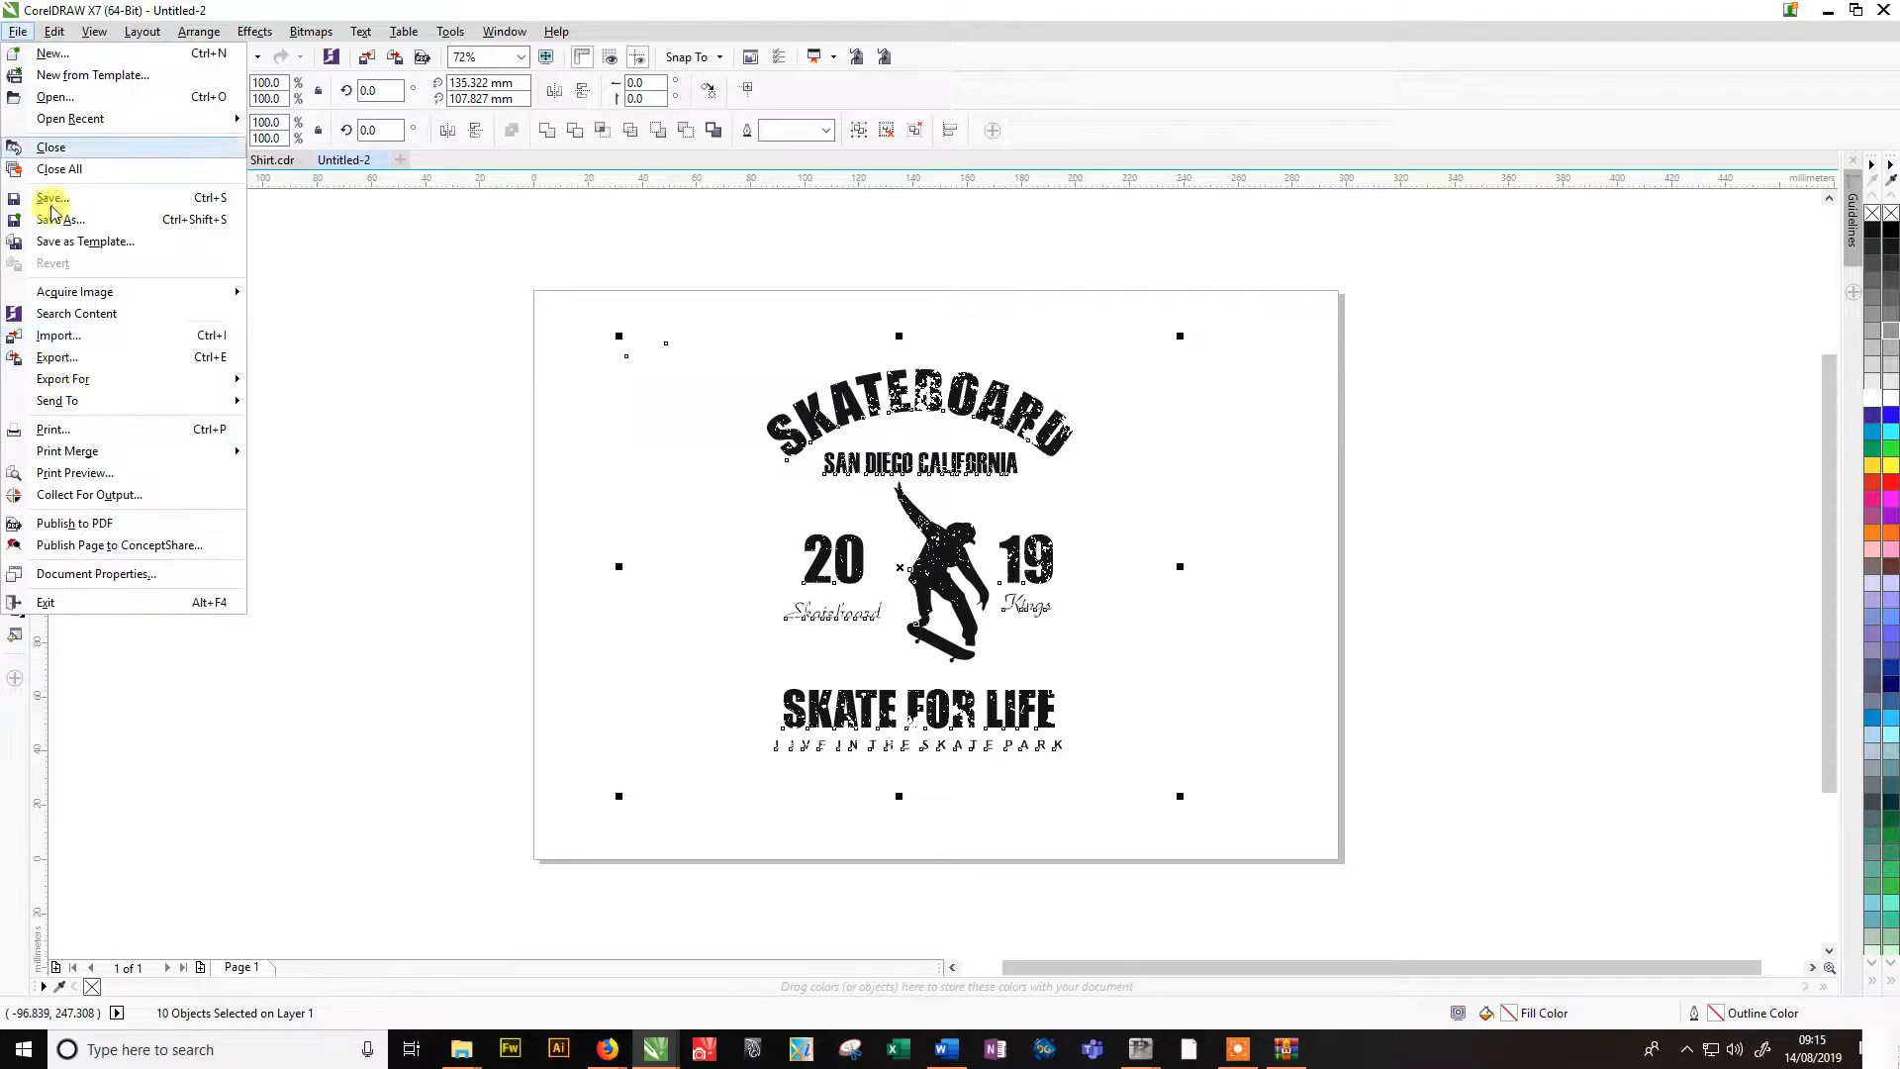
click(74, 358)
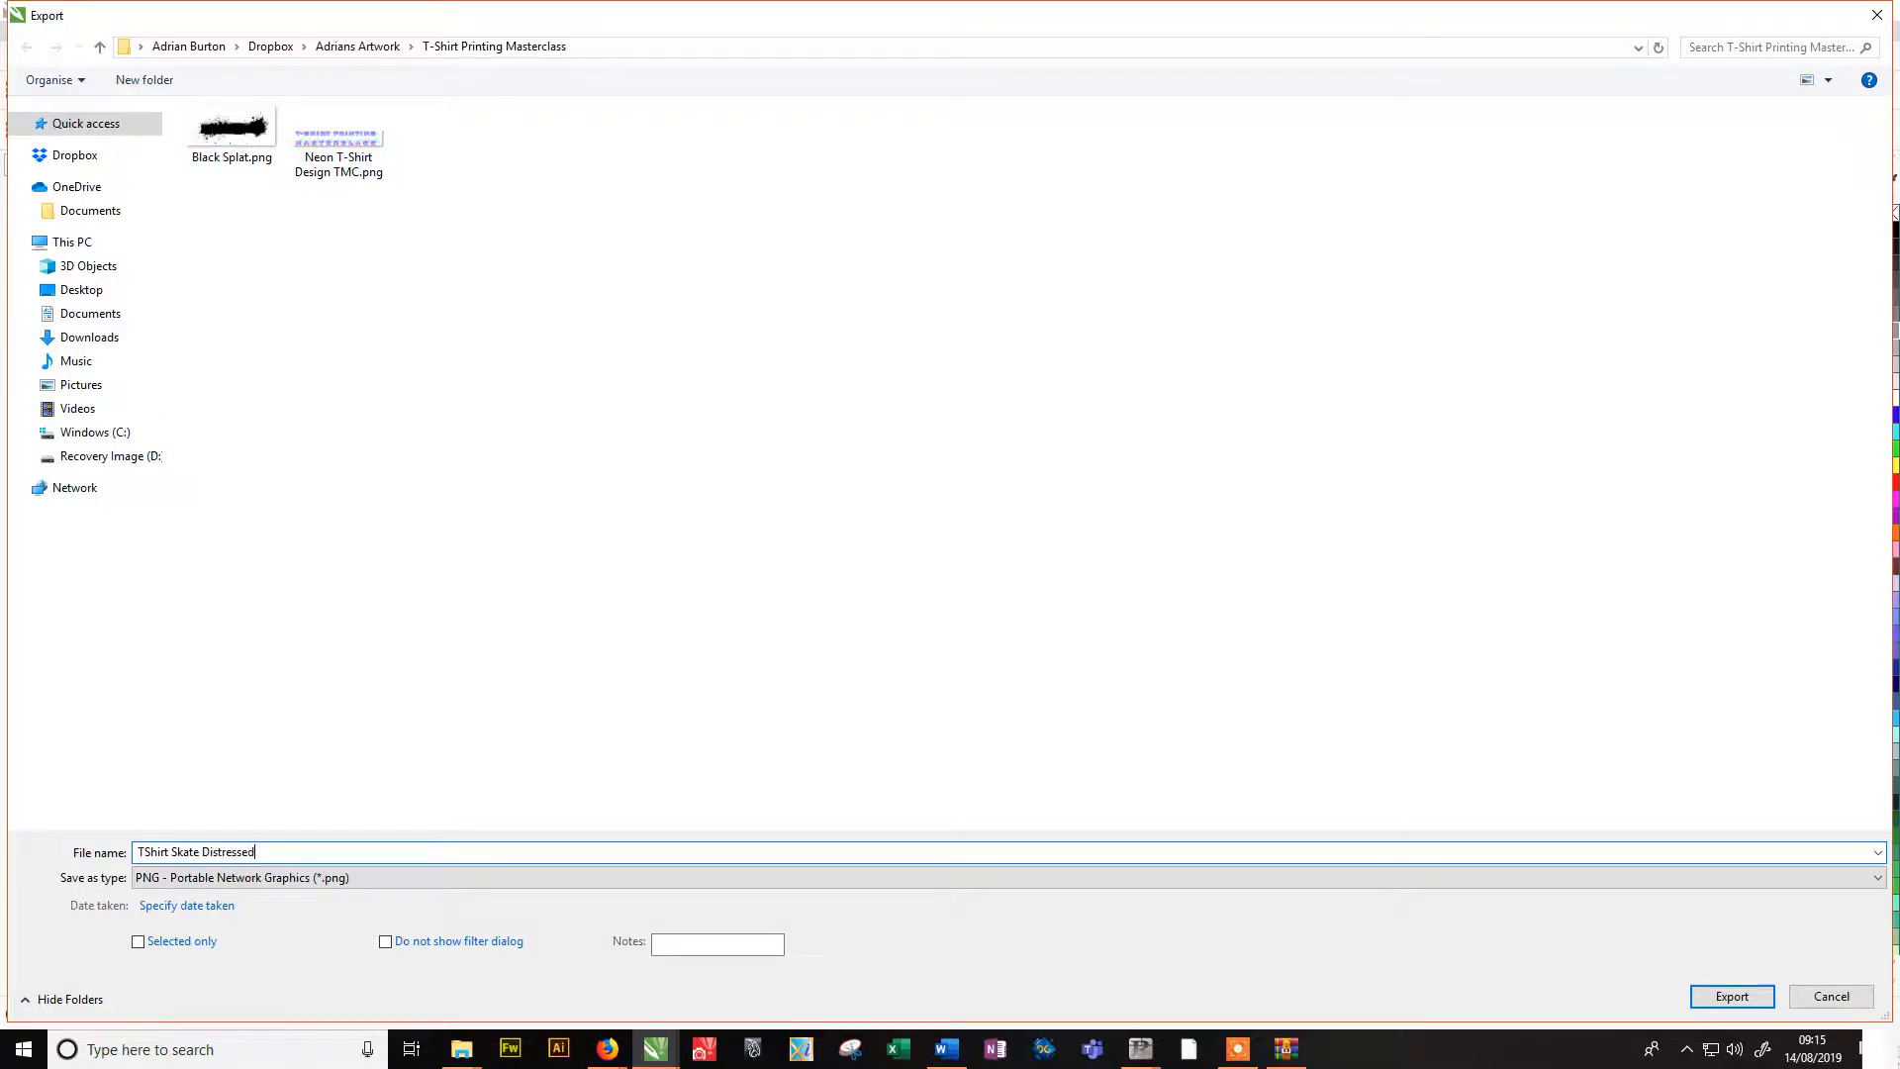
key(Return)
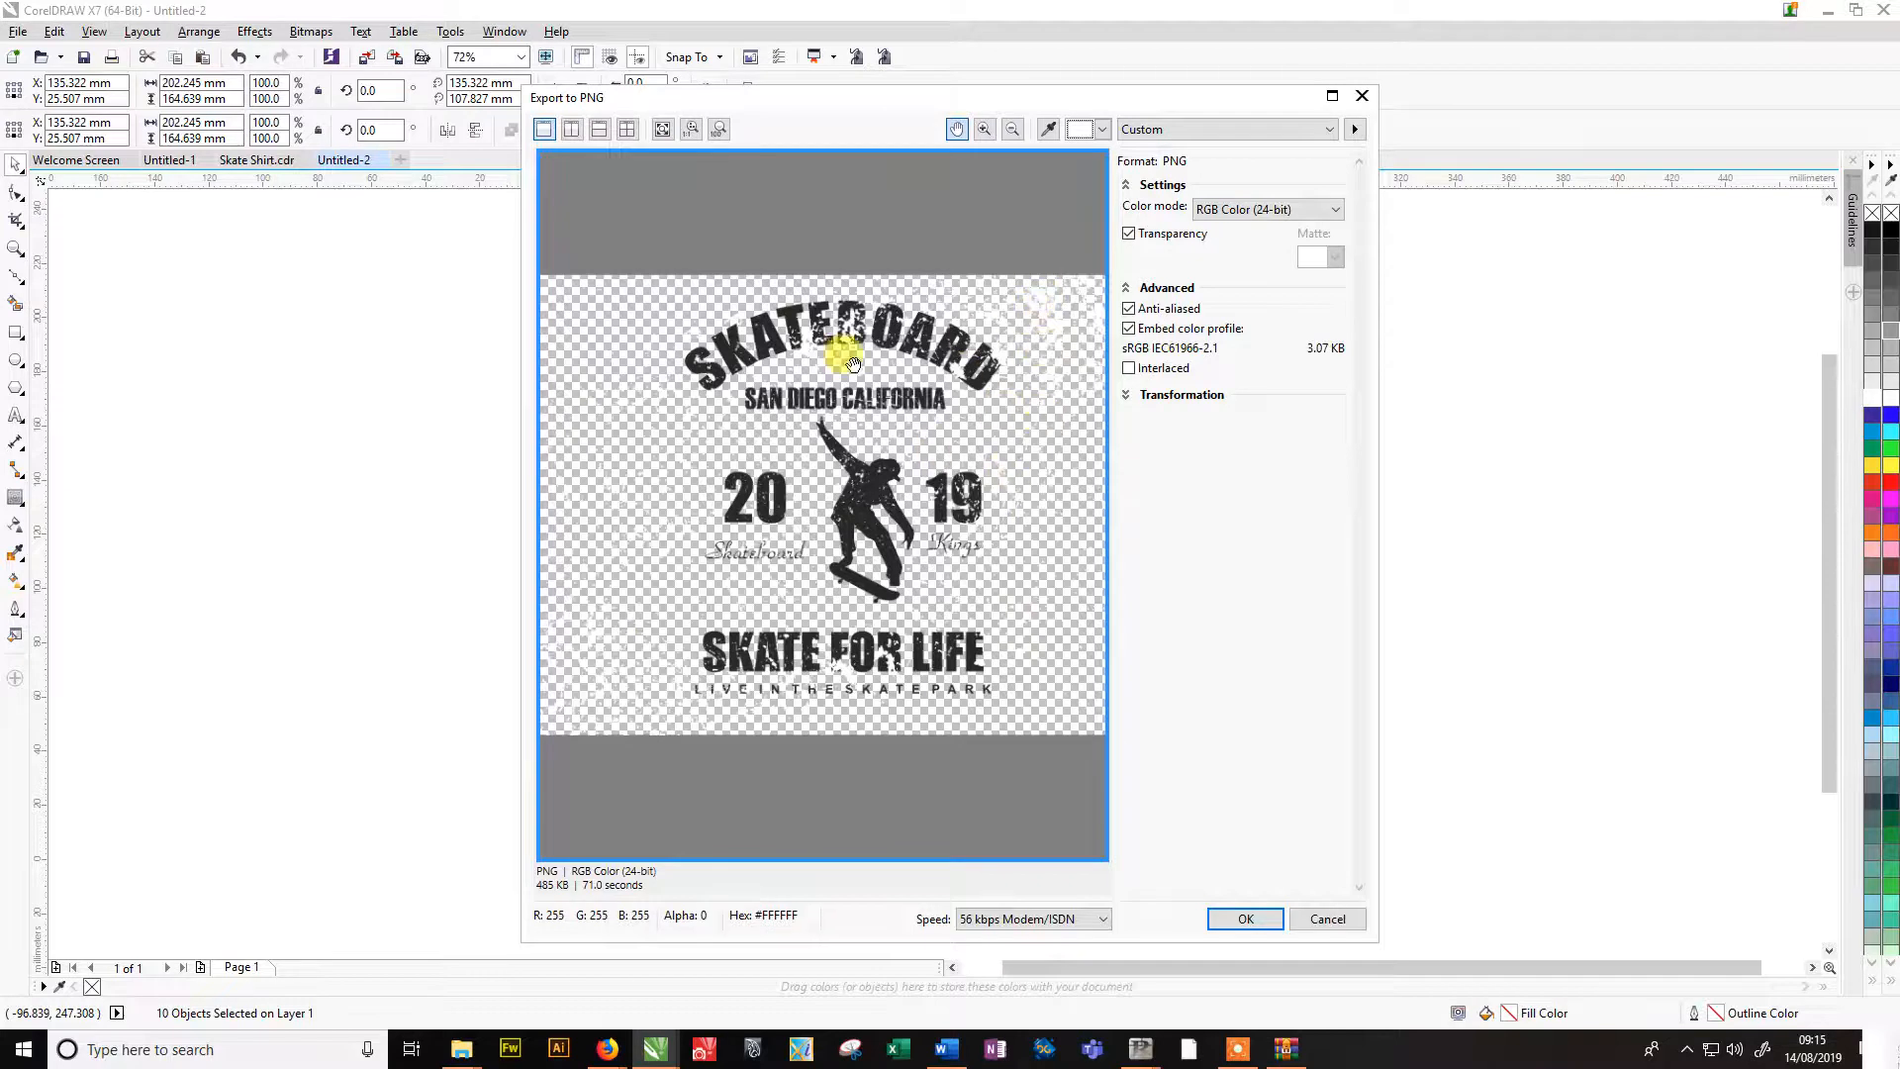
click(1325, 920)
click(1349, 699)
Crop the grunge texture over the design with a frame of about 136 × 160 mm closely surrounding the artwork.
click(730, 354)
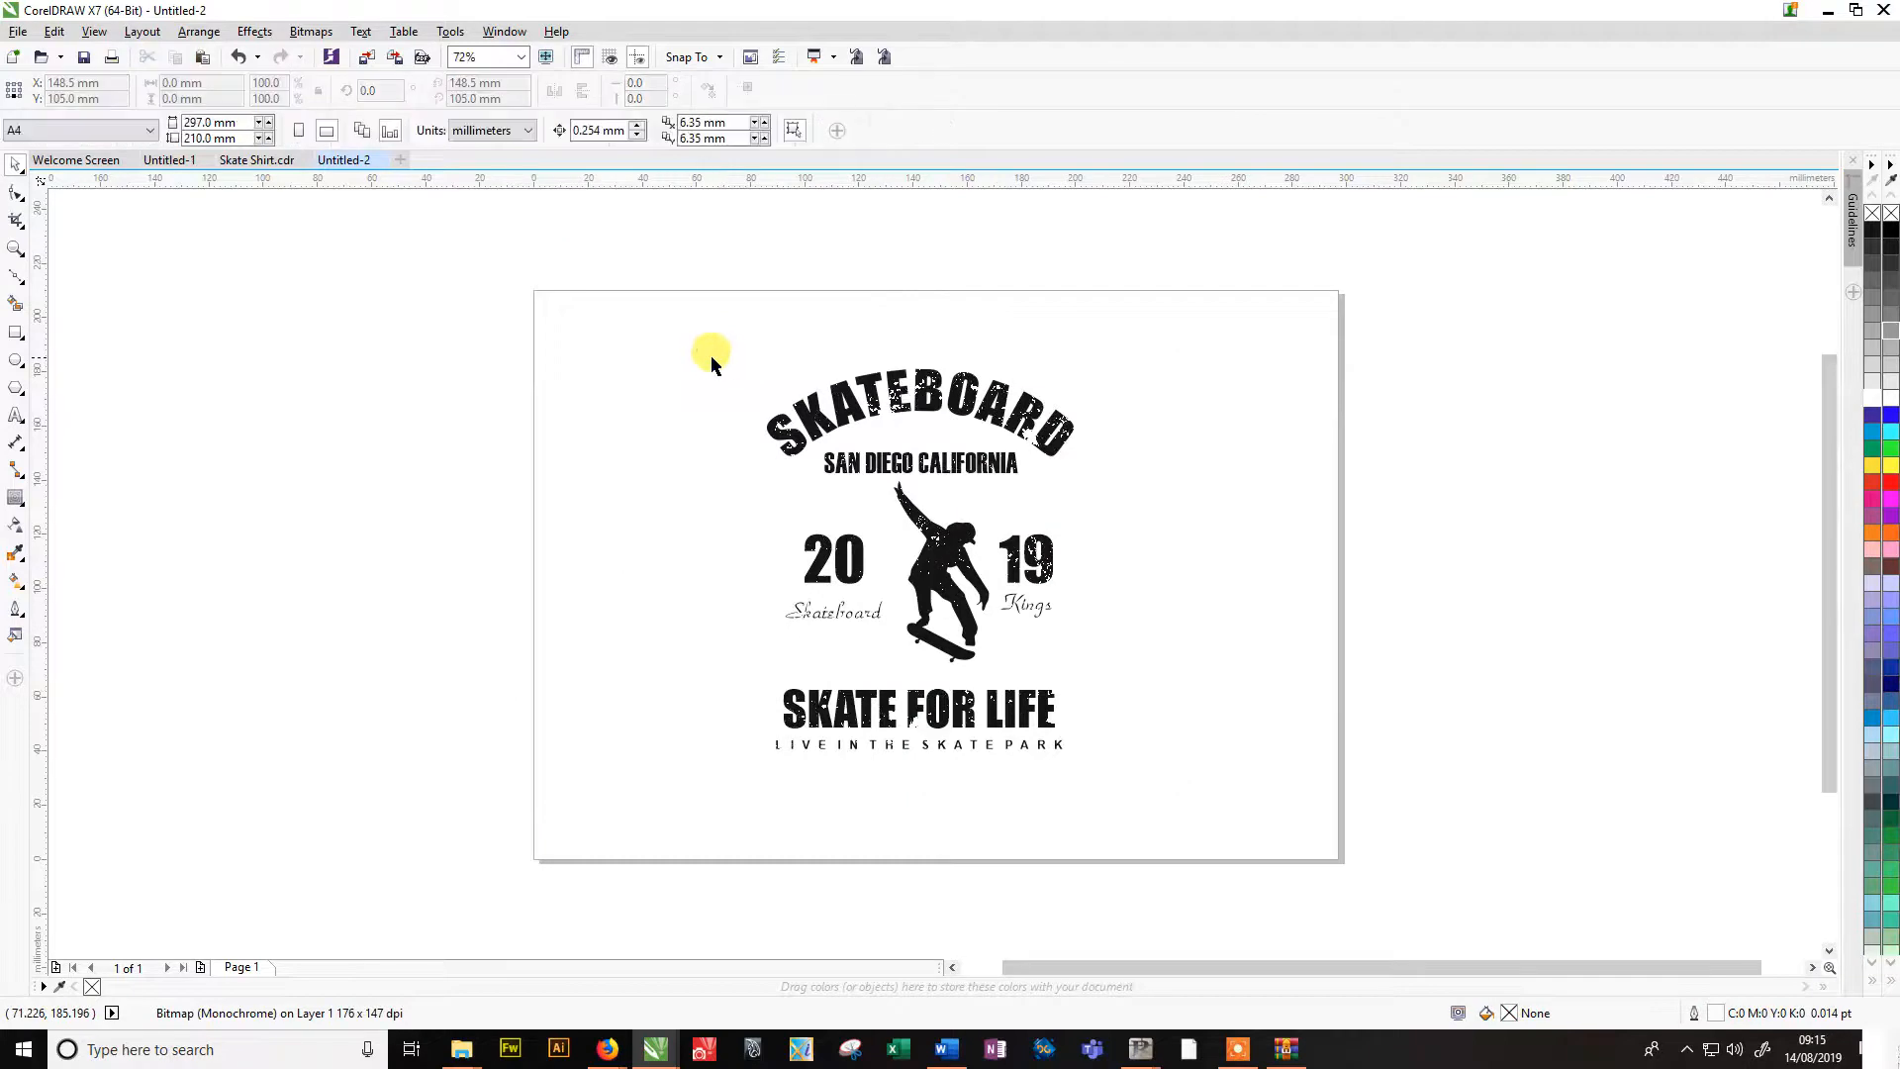
mouse_move(668, 414)
mouse_down()
mouse_move(708, 408)
mouse_move(667, 412)
mouse_up()
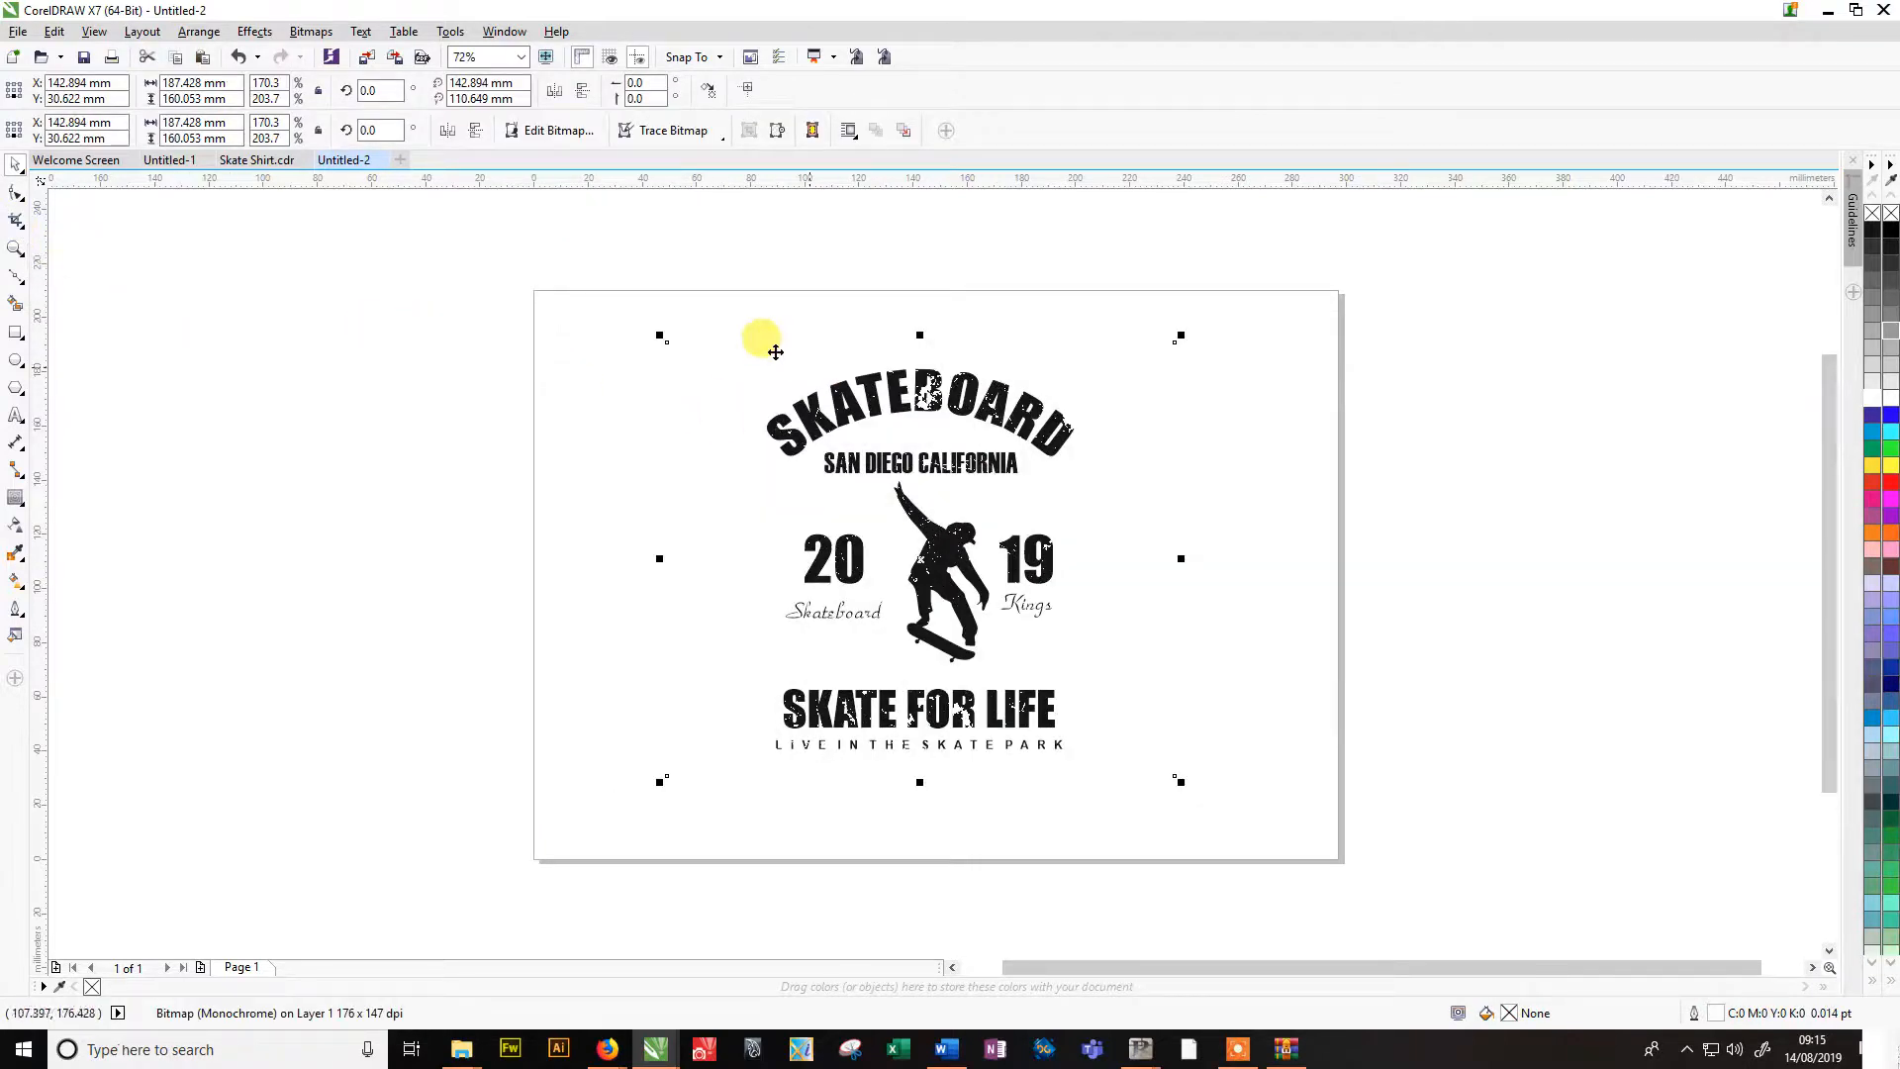
click(16, 220)
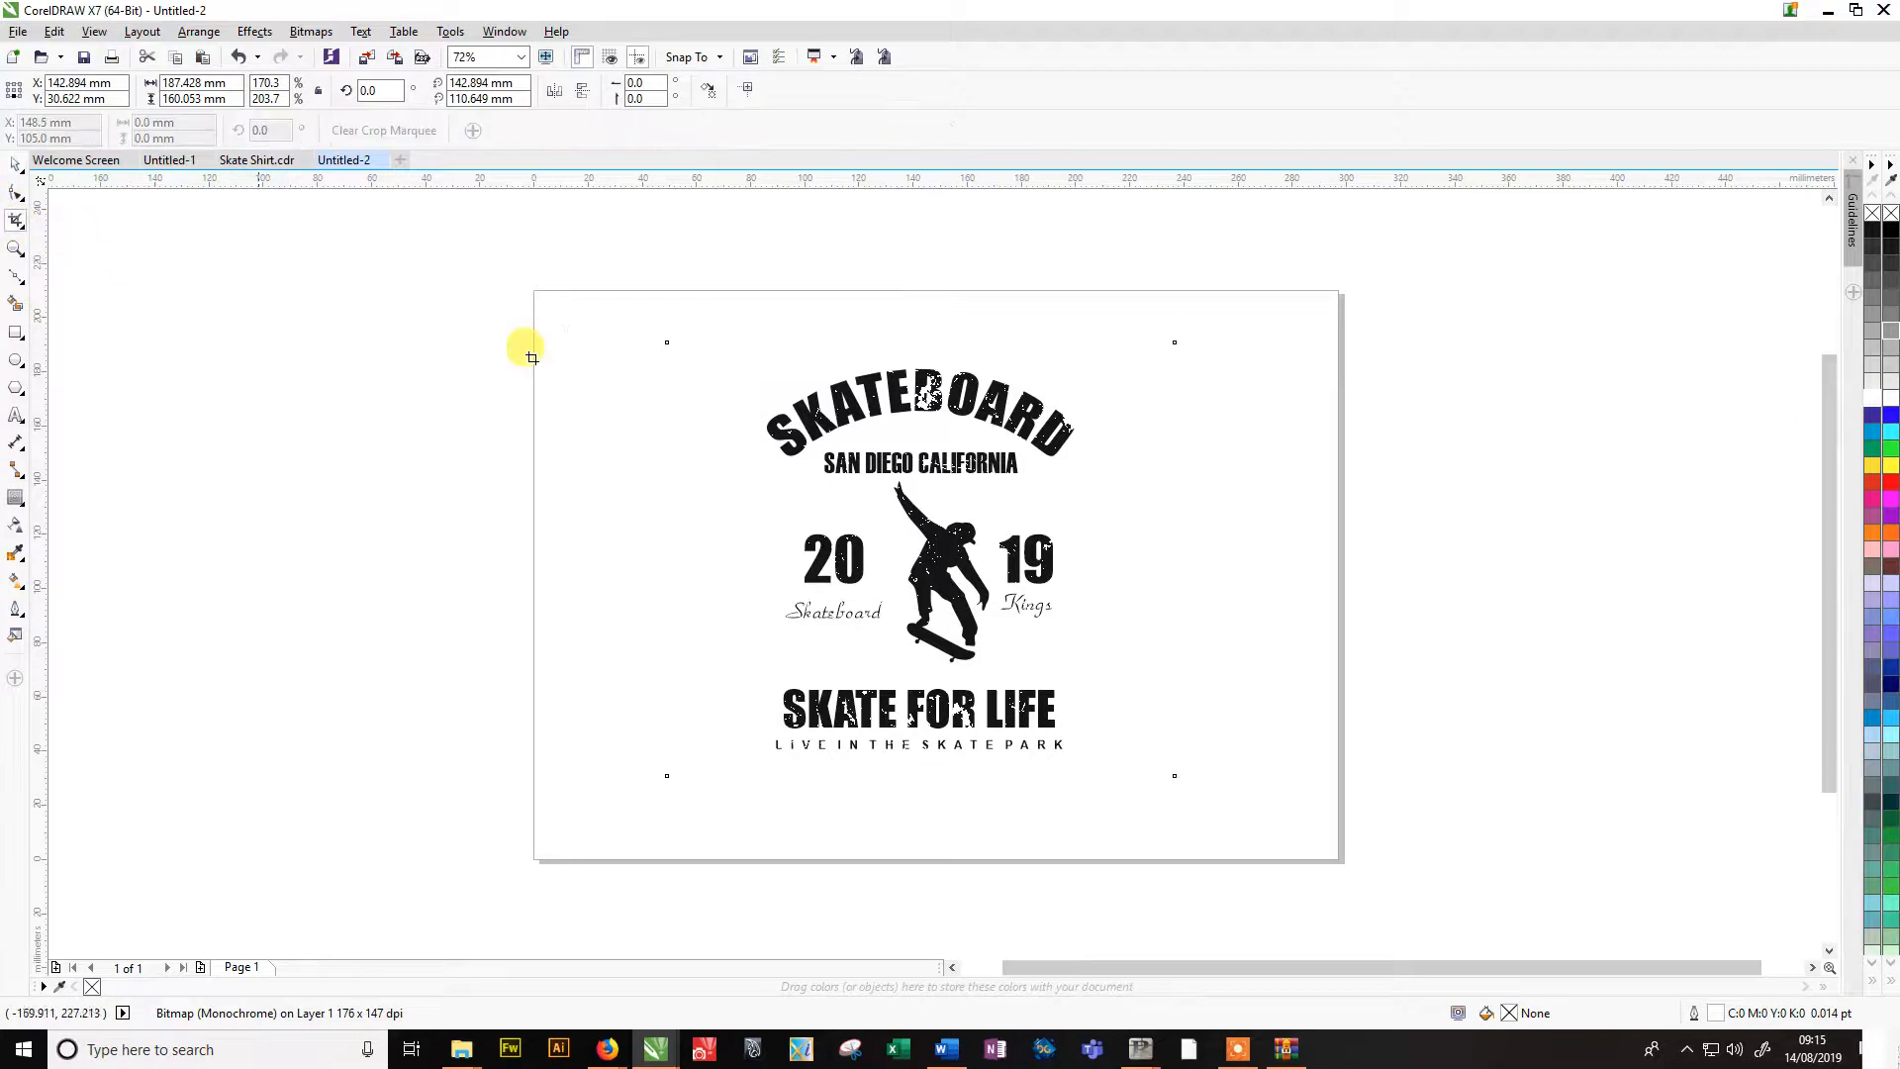
drag(734, 355, 1102, 787)
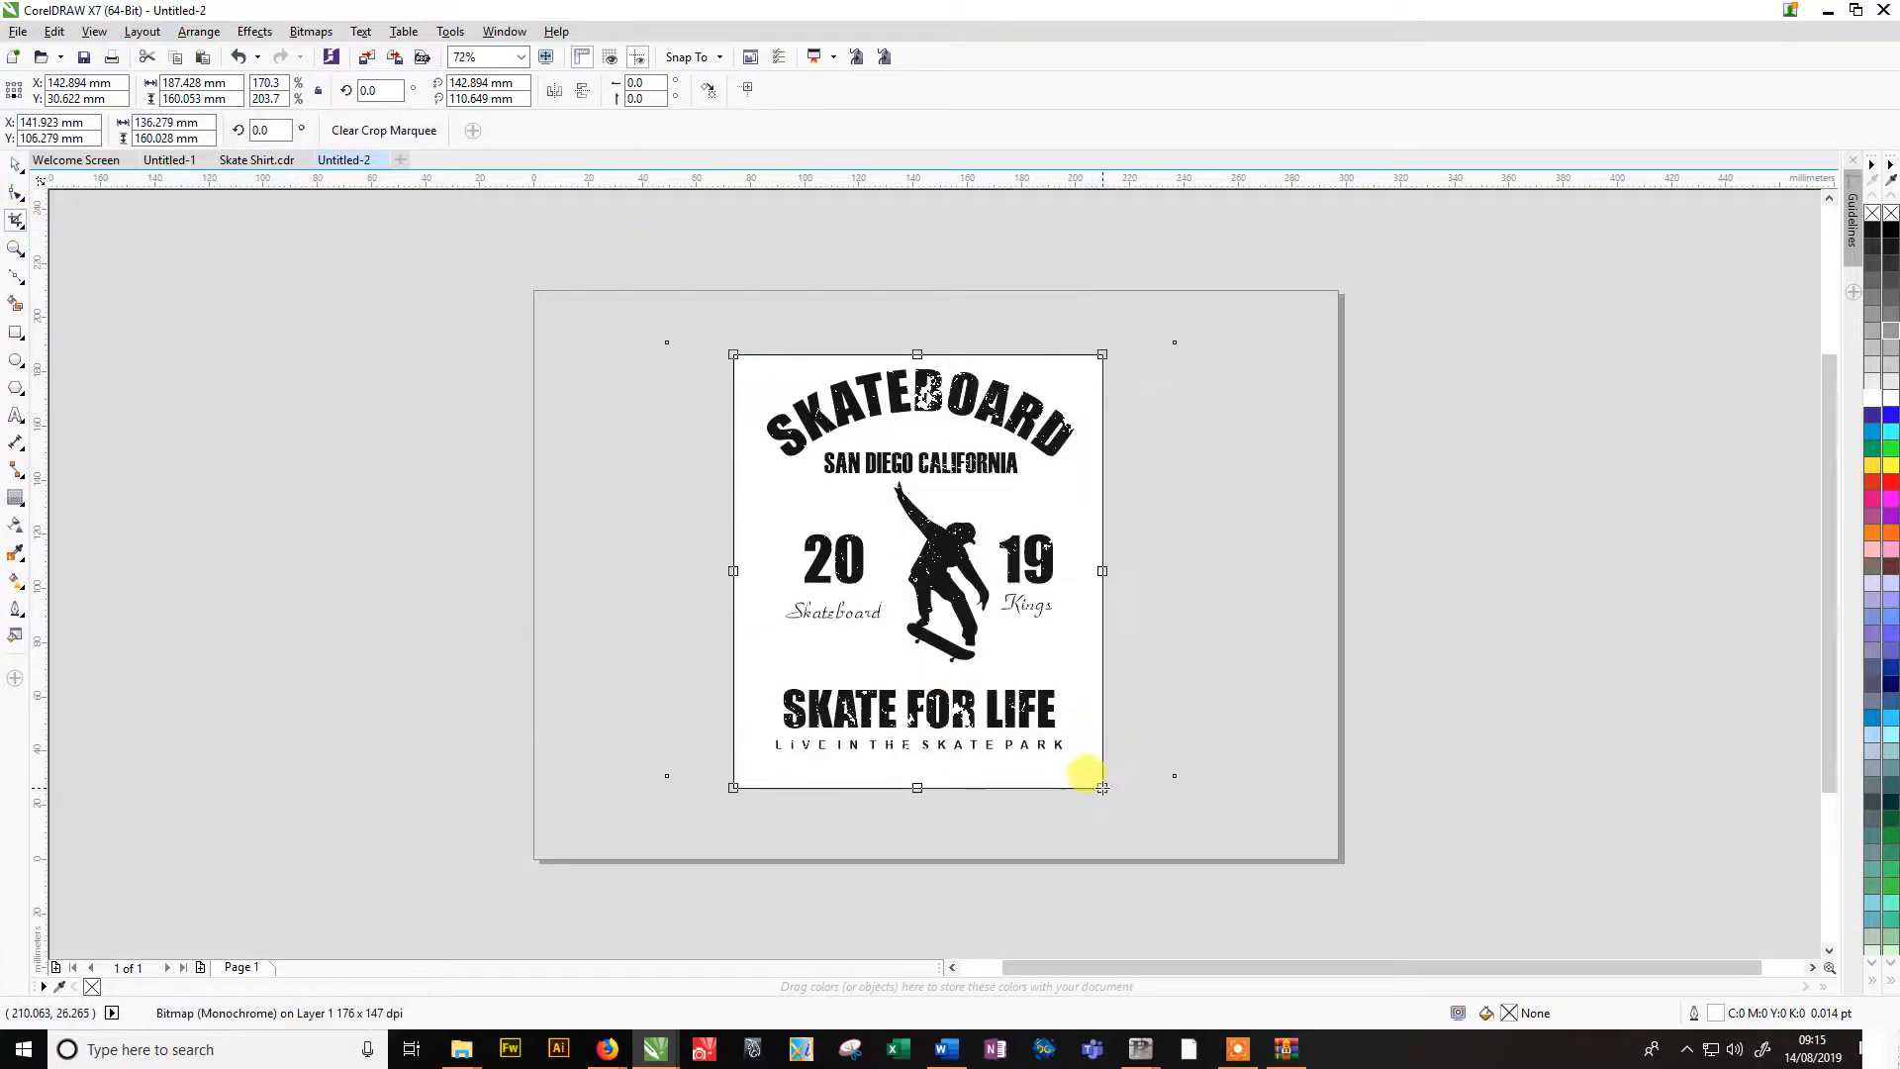
double_click(1036, 741)
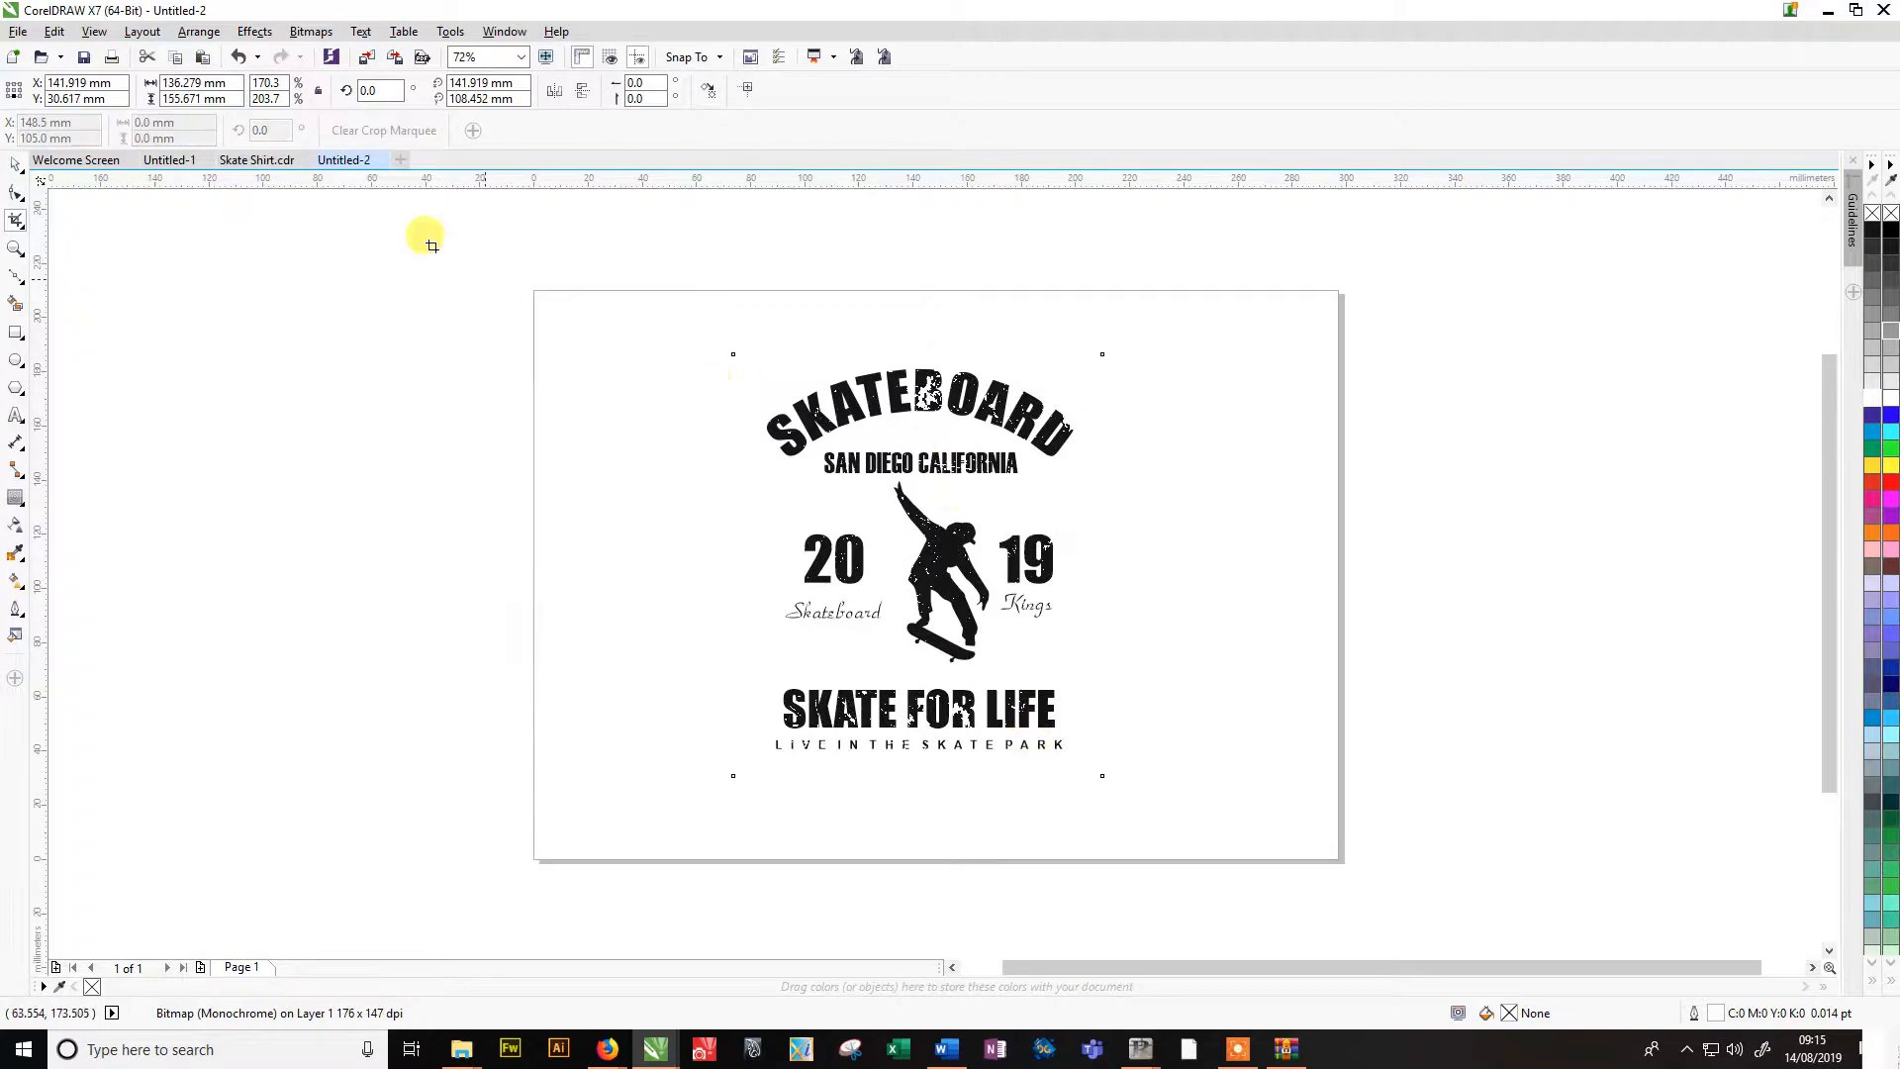
Export the design as a PNG named Tshirt Skate Distressed in RGB Color (24-bit) with transparency and anti-aliasing.
click(17, 31)
click(49, 358)
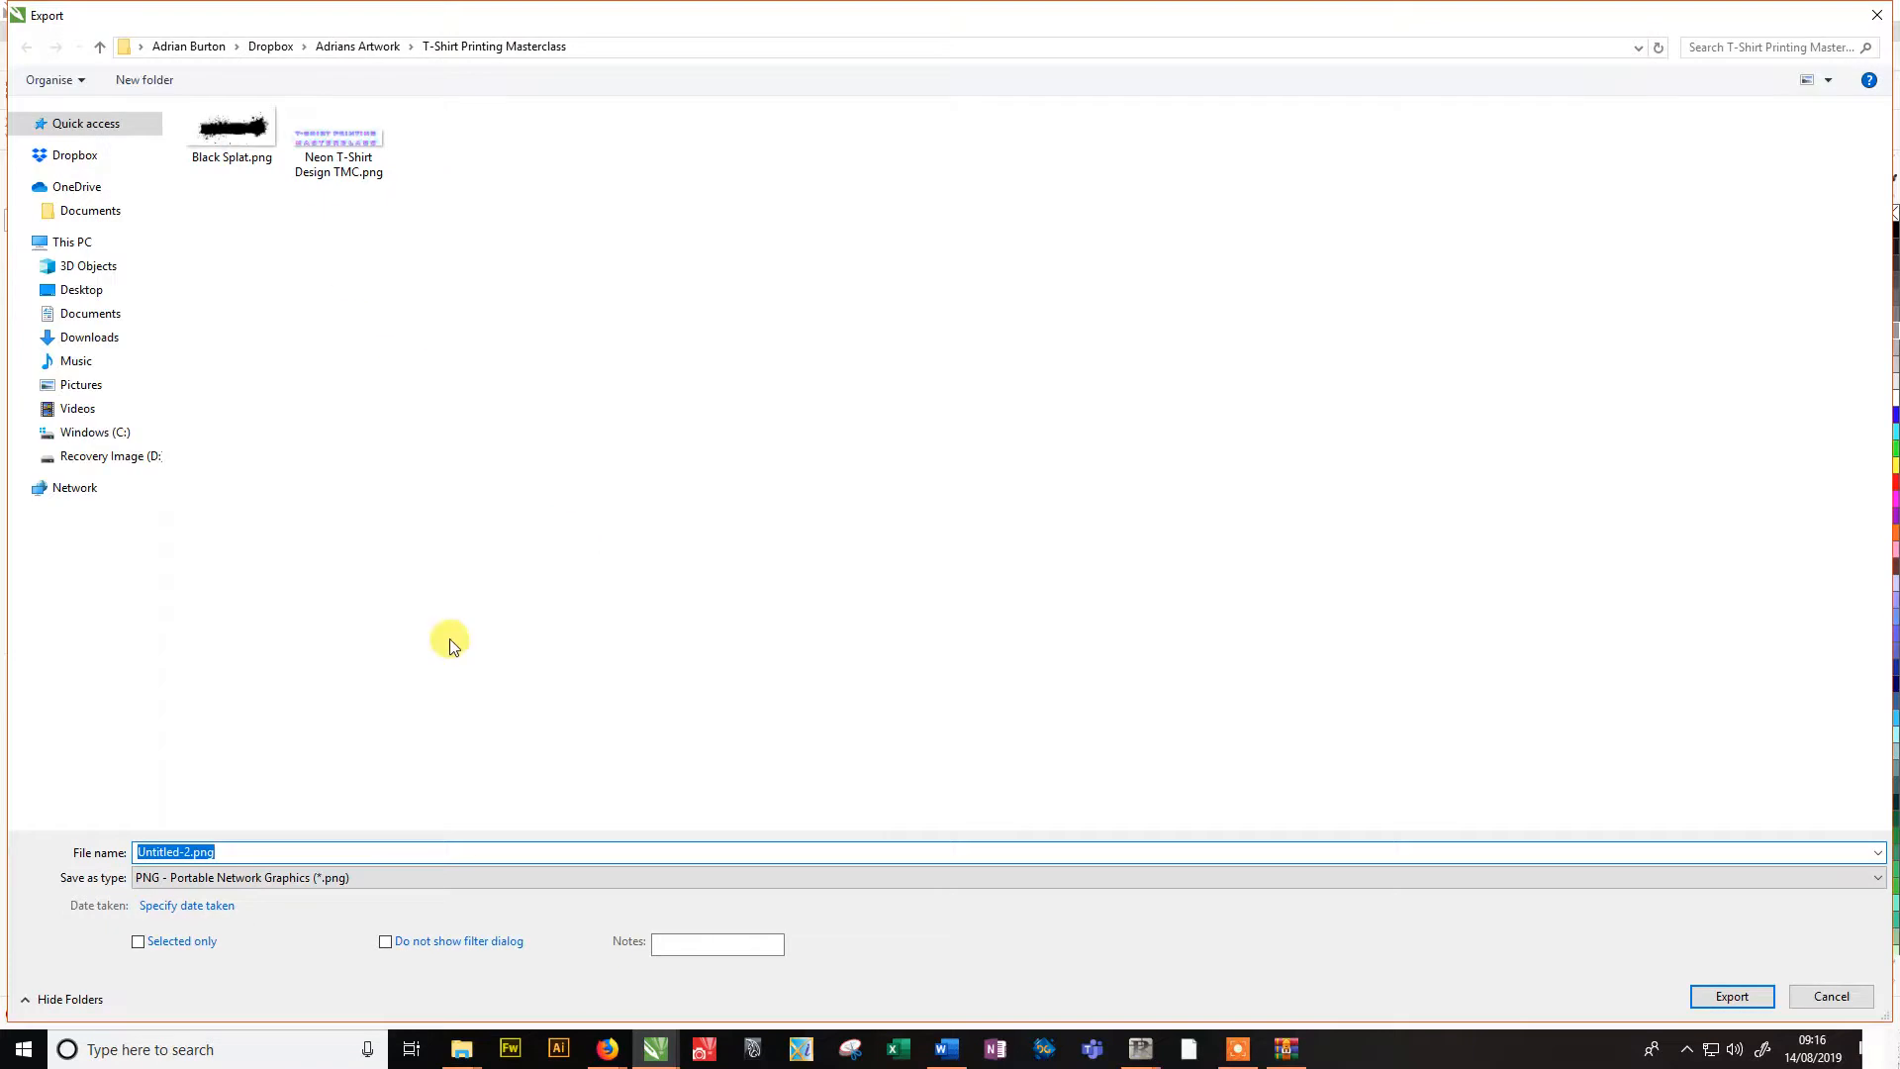
text(Tshirt Skate Distreessed)
key(Return)
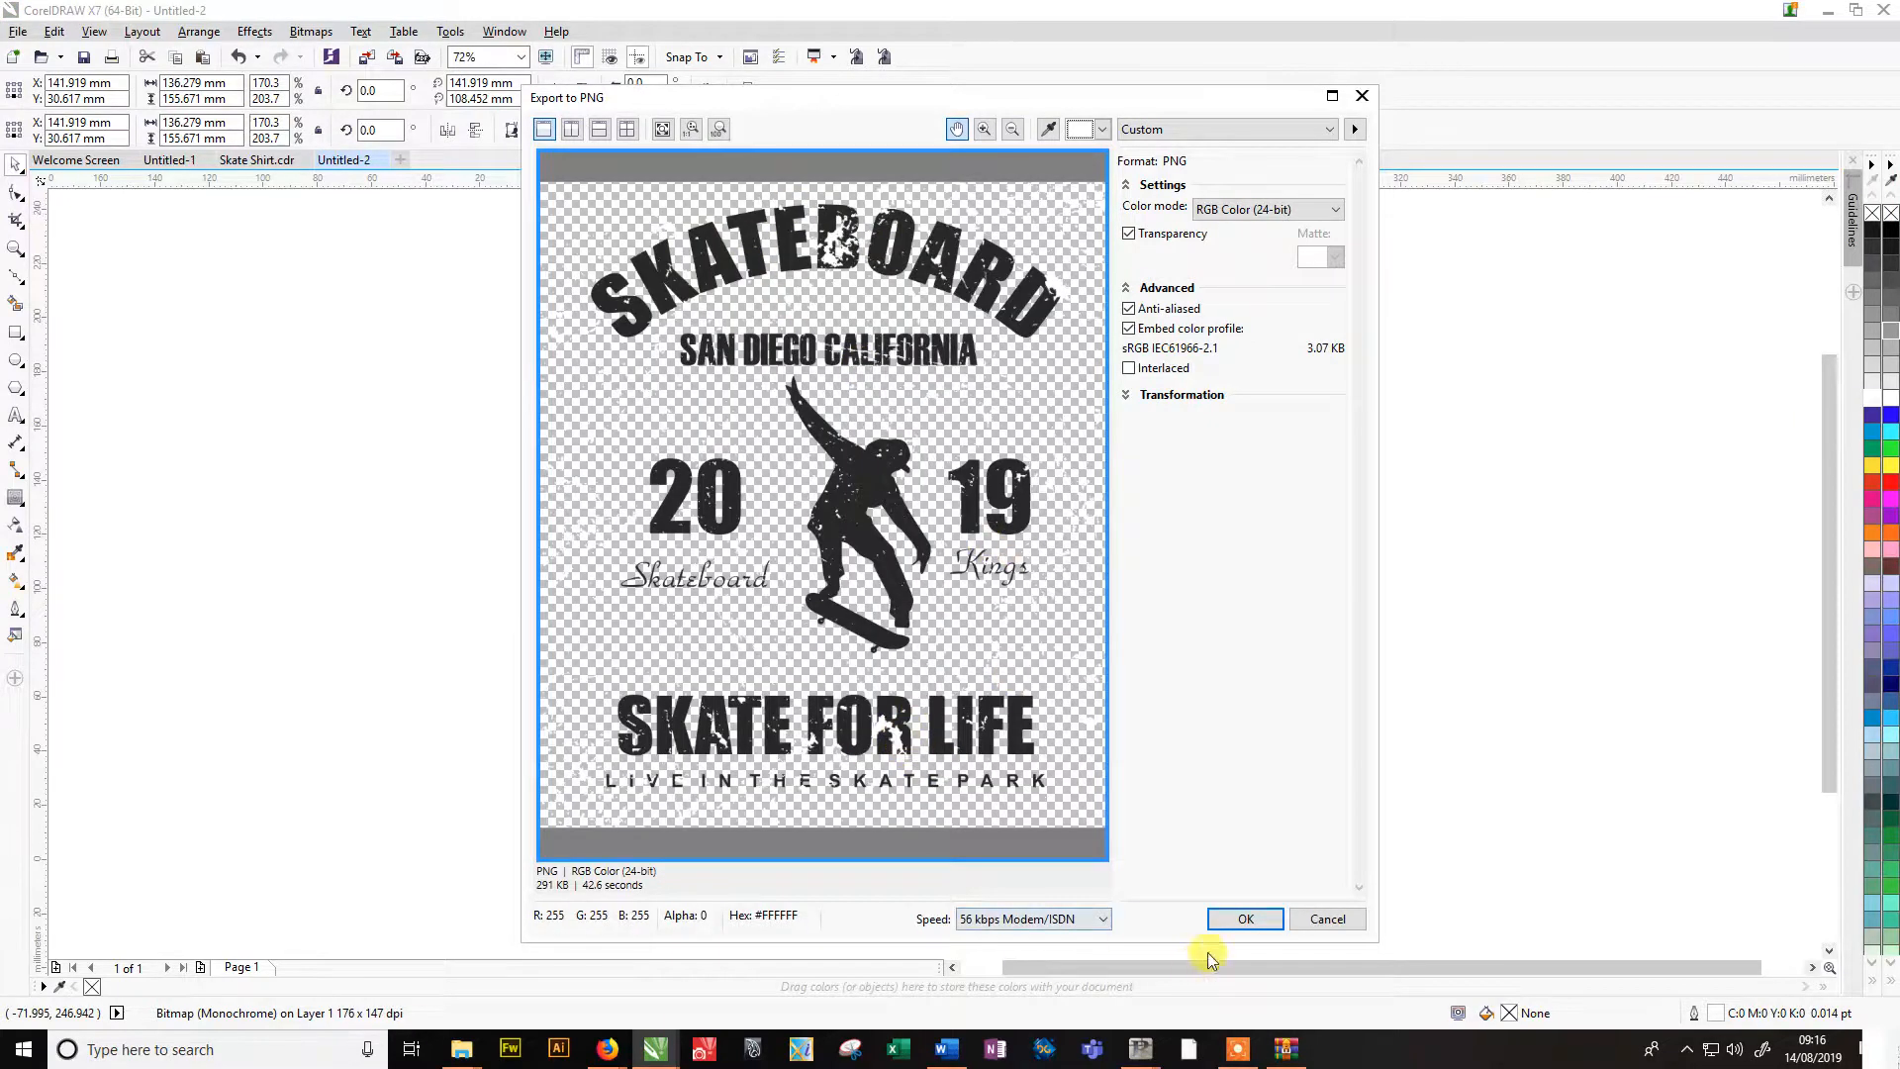
click(1244, 919)
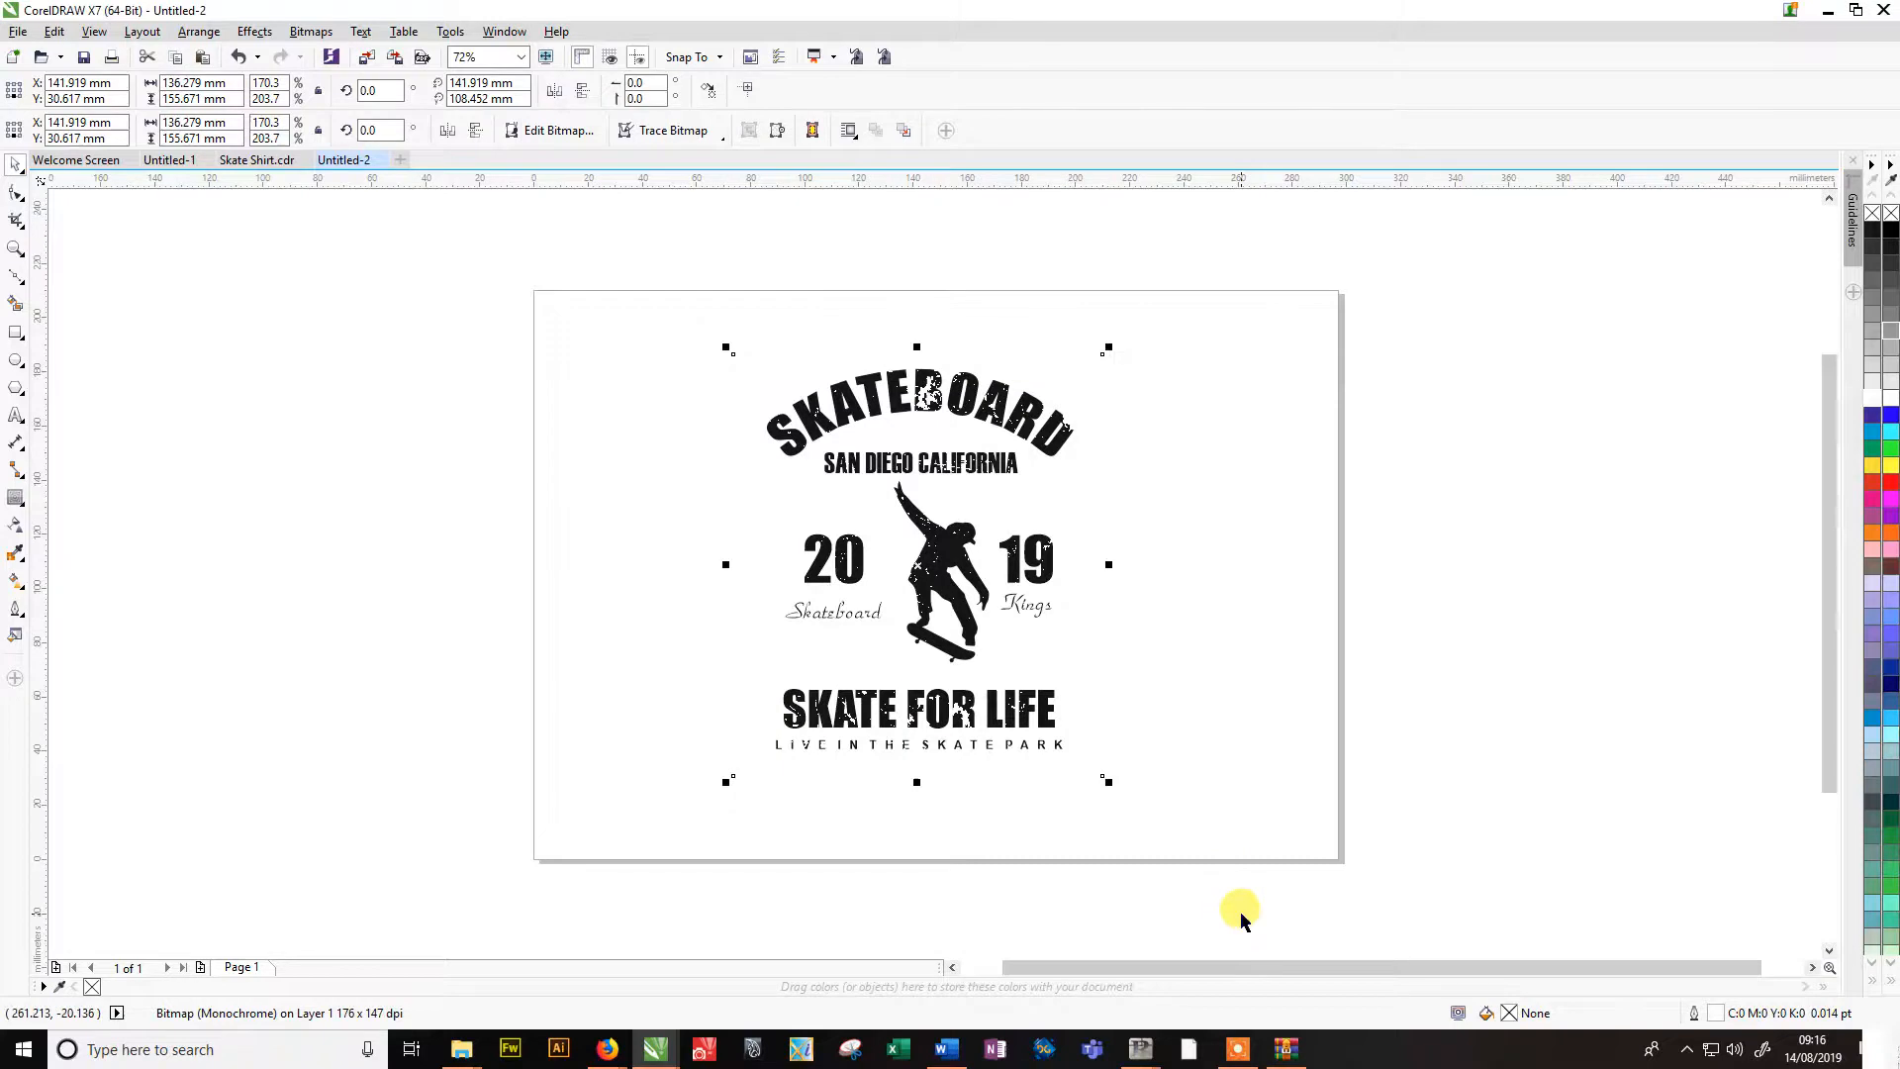